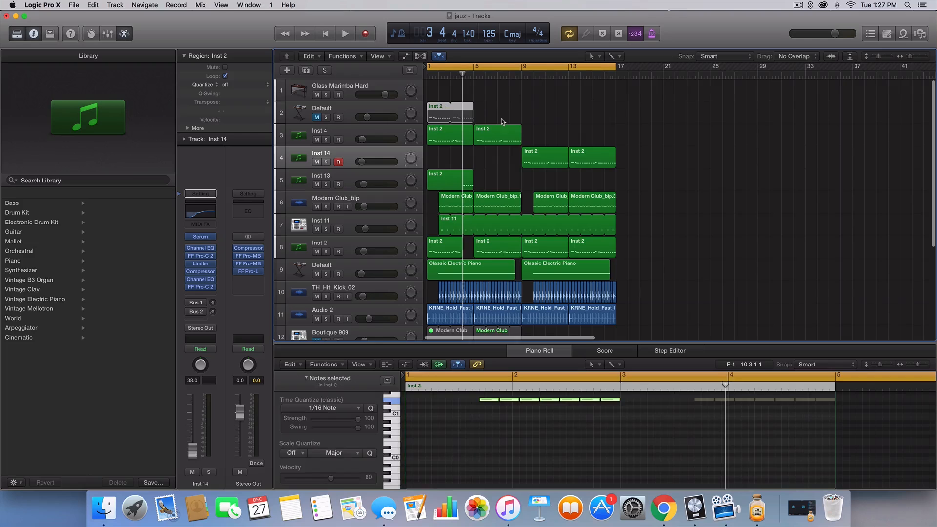
Step: Look over how the track regions are arranged across bars 1 to 17
scroll(502, 121, "up", 5)
left_click(568, 105)
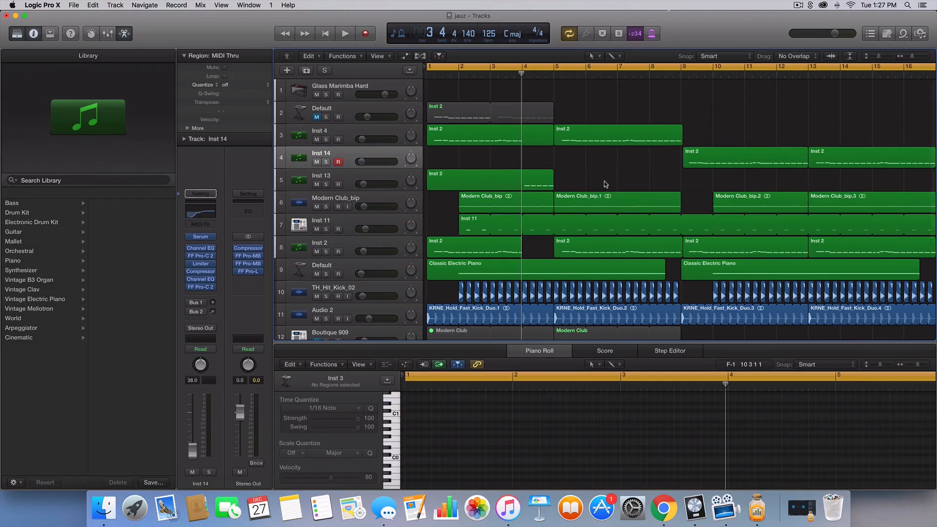
scroll(604, 188, "down", 2)
scroll(606, 168, "down", 5)
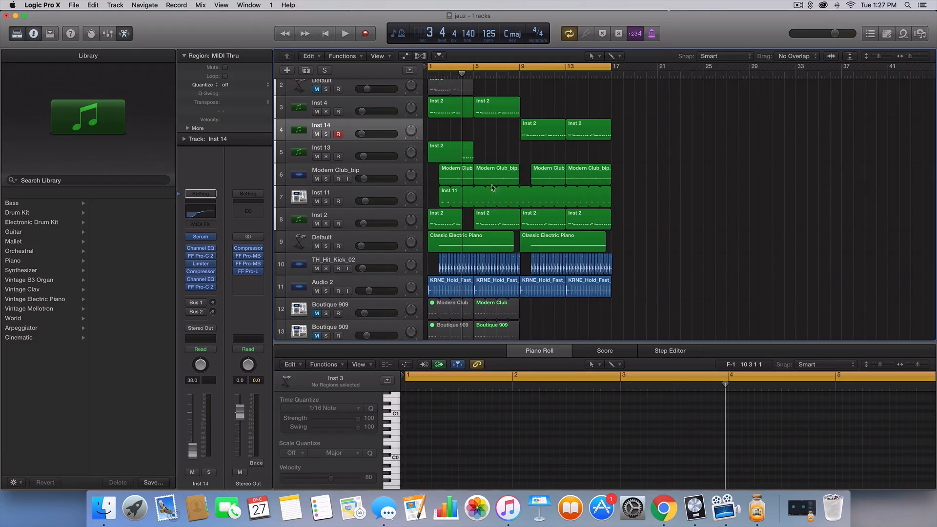
scroll(528, 145, "up", 5)
scroll(528, 142, "left", 3)
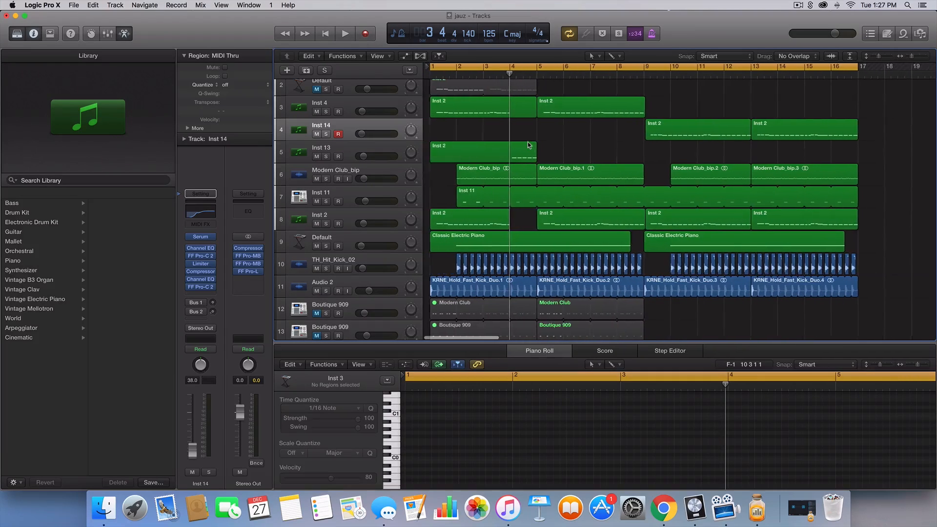
left_click_drag(557, 138, 560, 138)
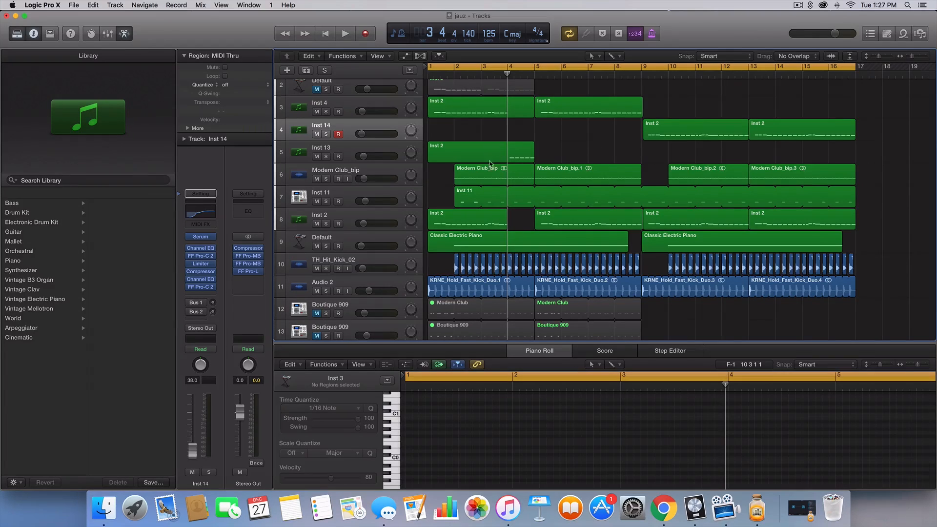
scroll(639, 214, "down", 5)
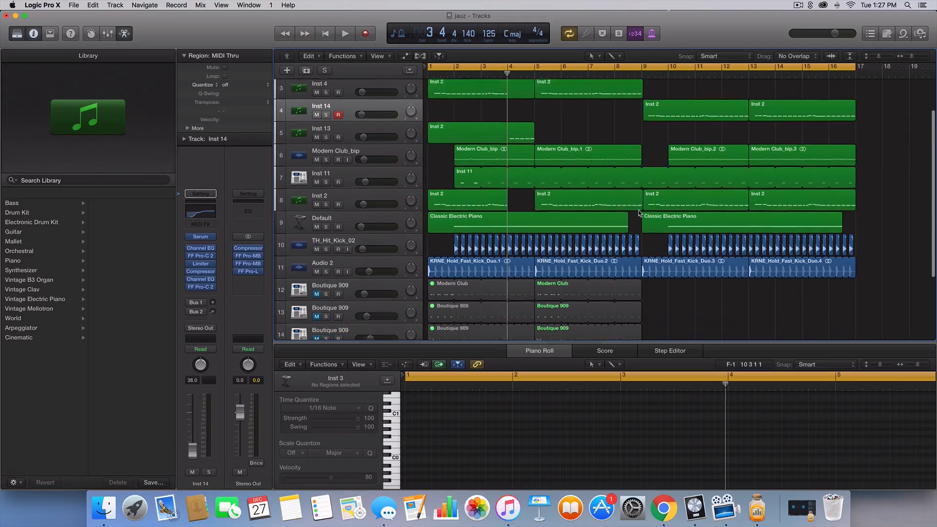
scroll(638, 213, "up", 7)
scroll(638, 212, "down", 1)
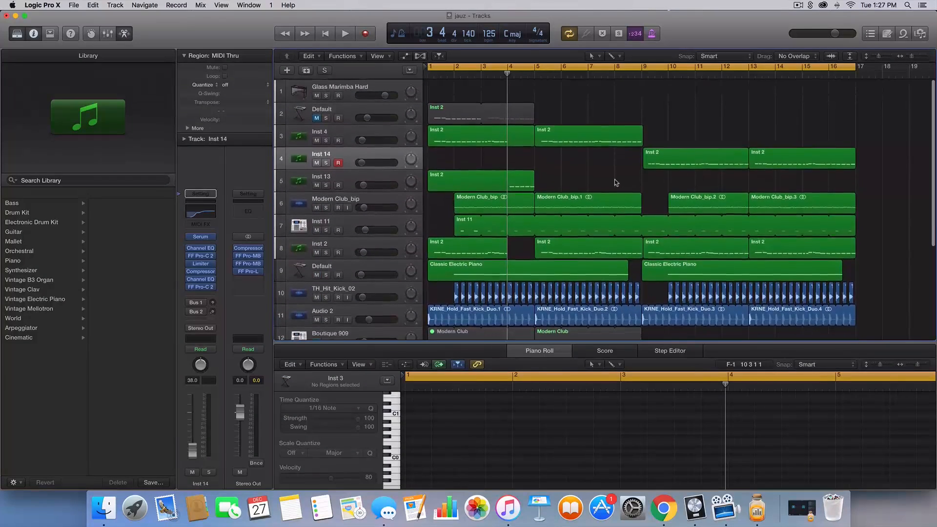
Step: Inspect the notes of the two regions on the Inst 4 track, one after the other
left_click(456, 144)
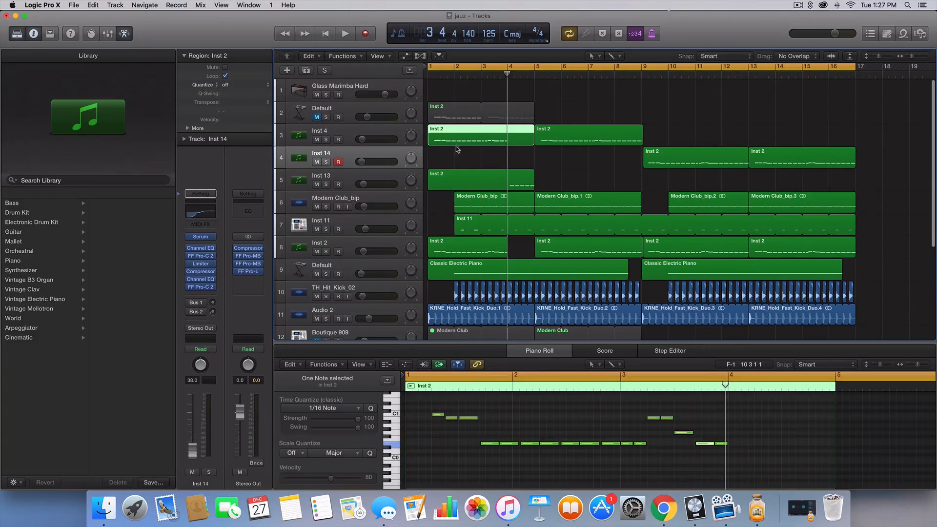
left_click(523, 157)
left_click(620, 142)
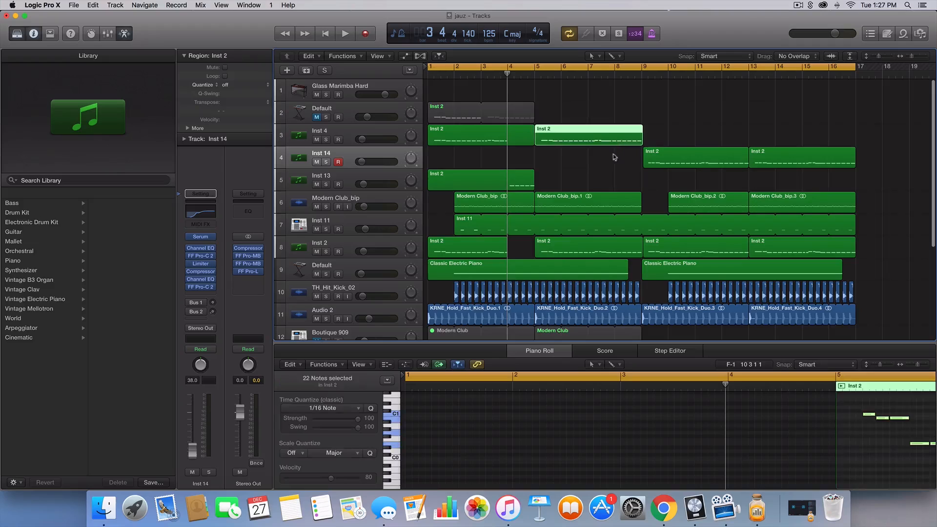
left_click(592, 171)
Step: Listen to the full arrangement from the first bar until bar 16 and stop playback
scroll(592, 171, "down", 1)
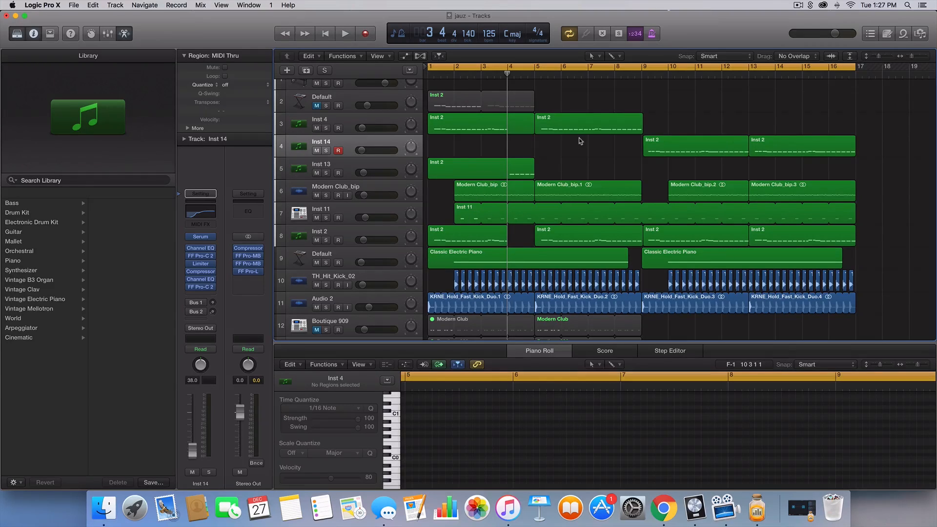
key("space")
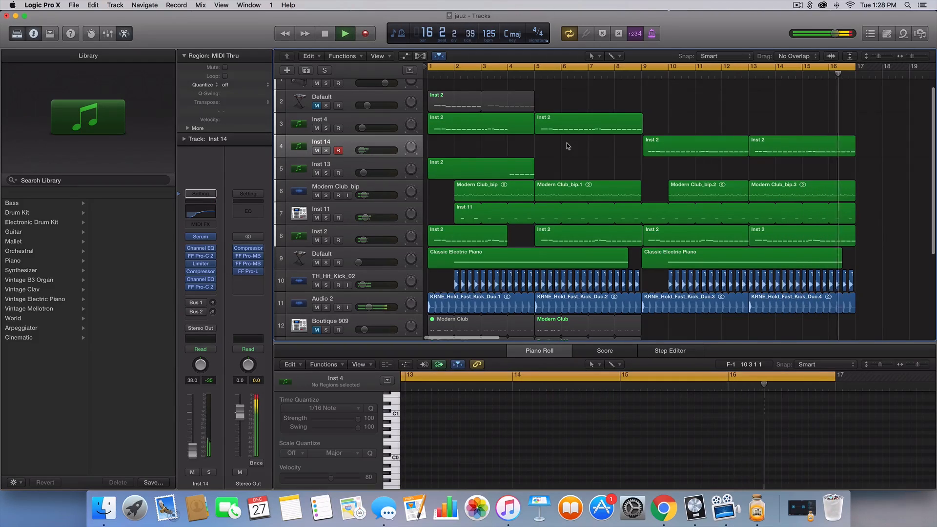
key("space")
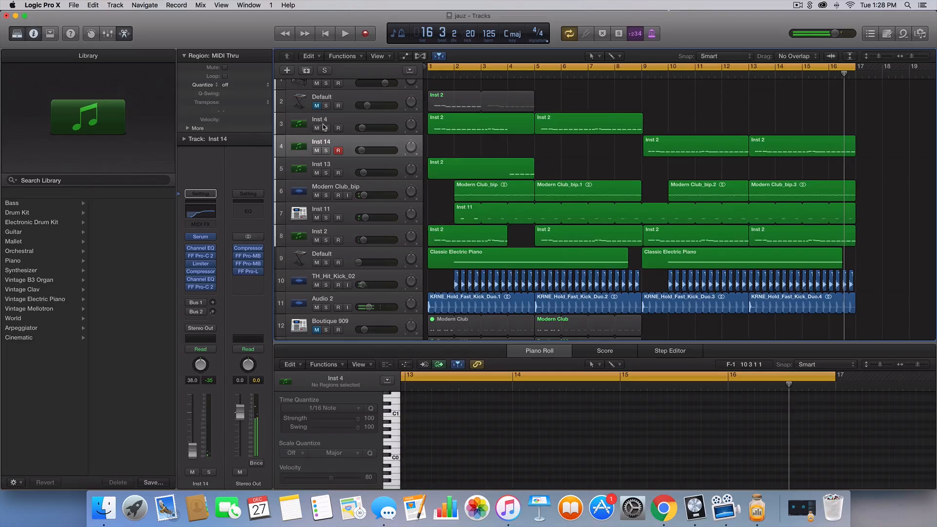
Step: Solo the Inst 4 and Inst 2 tracks and listen to them together from bar 1
left_click(325, 128)
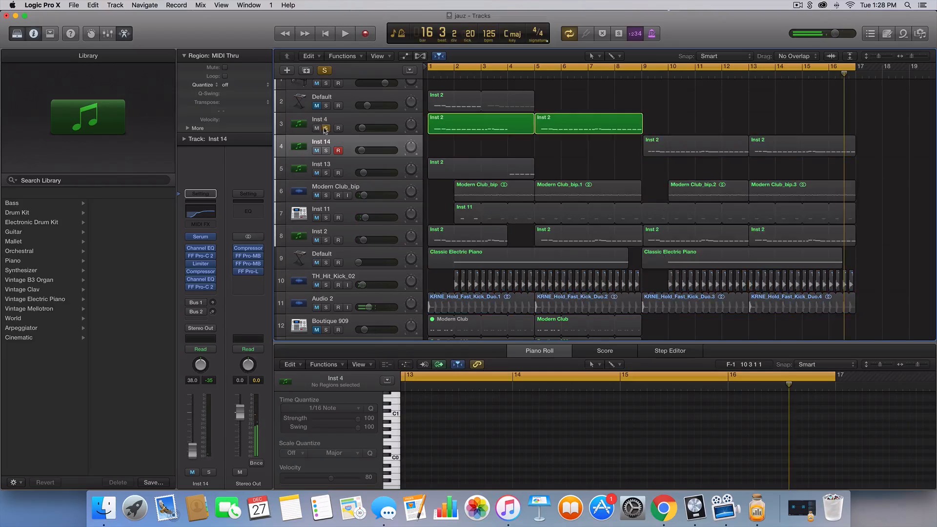
left_click(326, 240)
key("space")
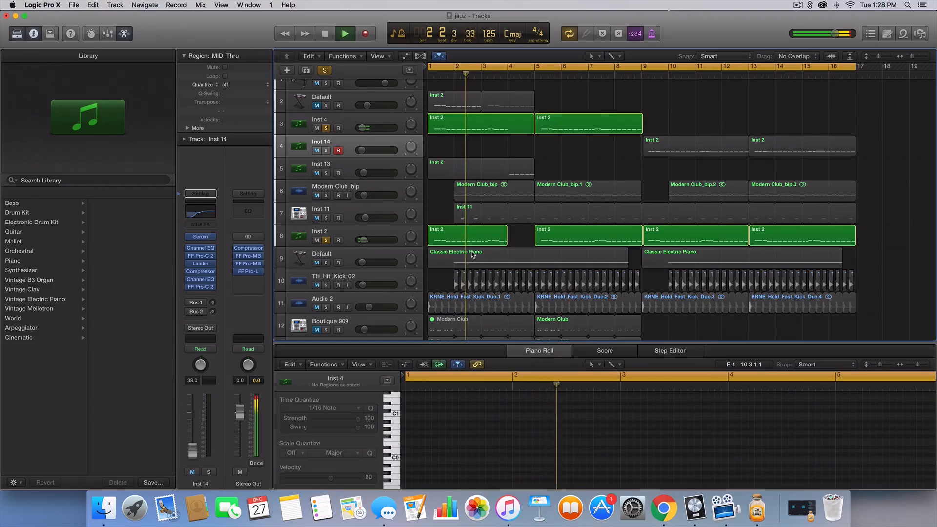
key("space")
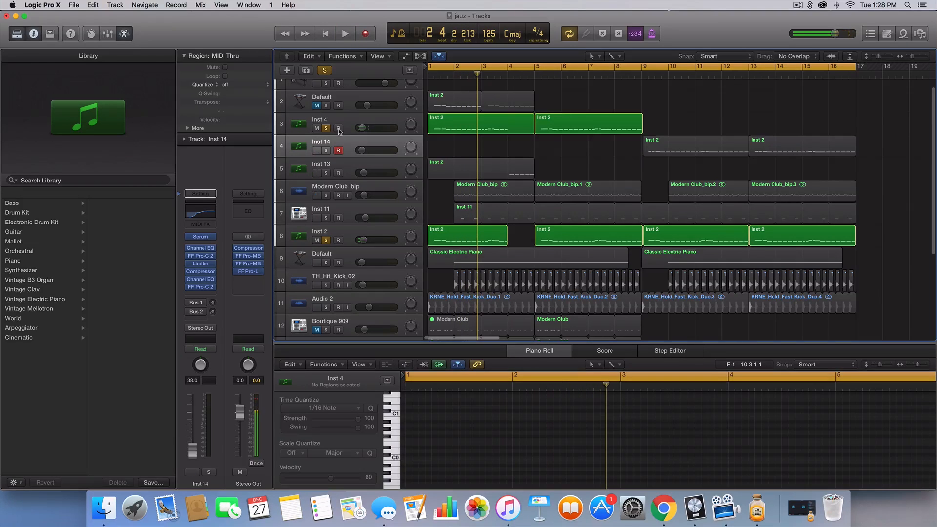
Step: Limit the cycle range to bars 9 to 17 and audition Inst 14, soloed instead of Inst 4, together with Inst 2
left_click_drag(640, 68, 855, 68)
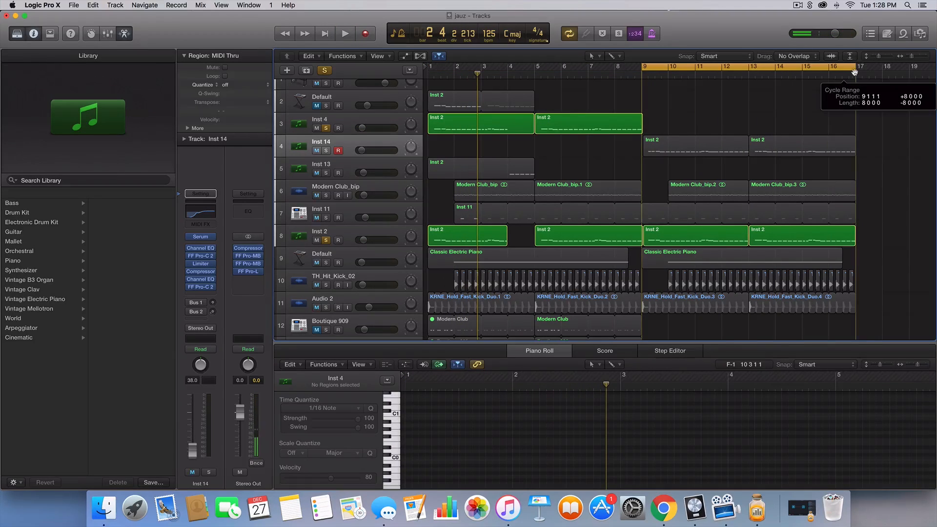
left_click(329, 124)
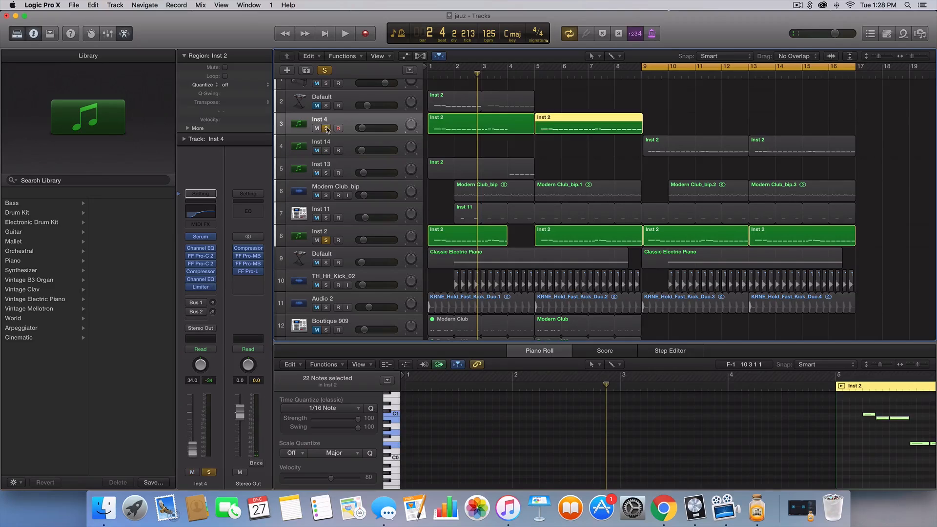
left_click(326, 127)
left_click(326, 150)
key("space")
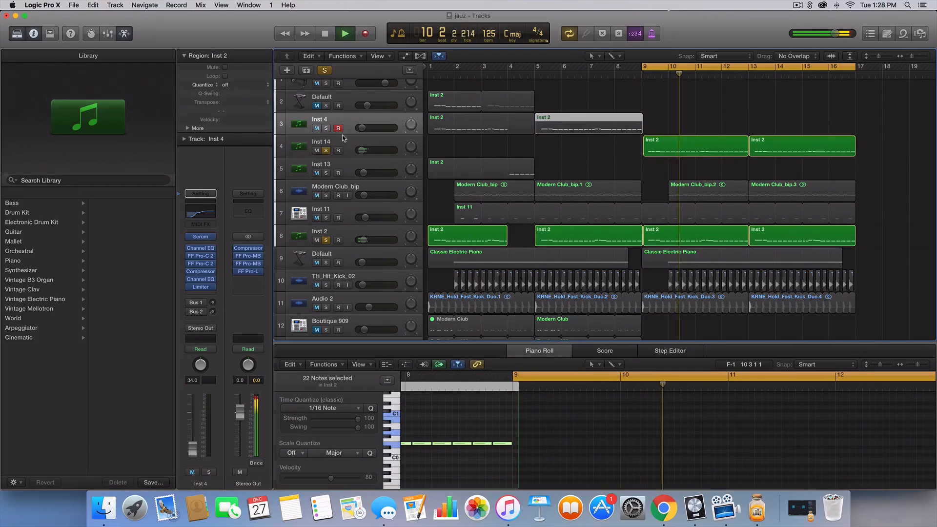
left_click(342, 140)
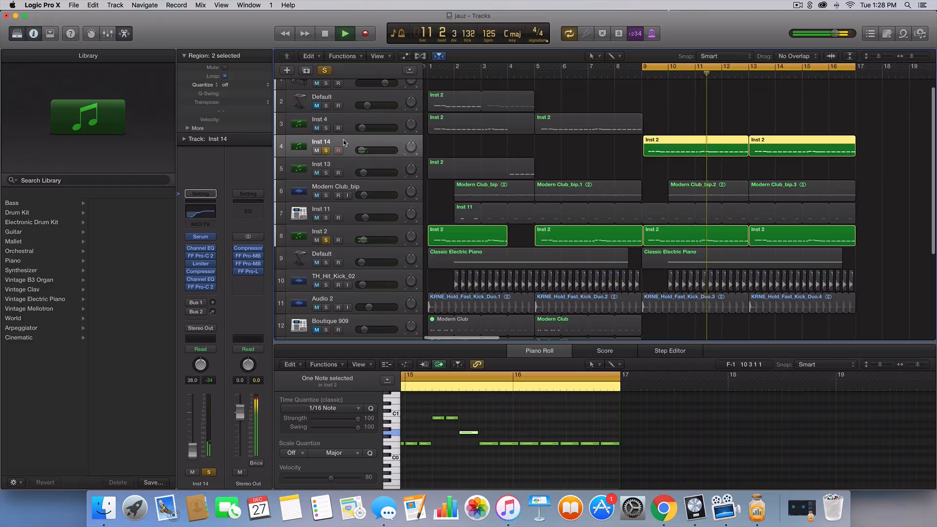
left_click(345, 236)
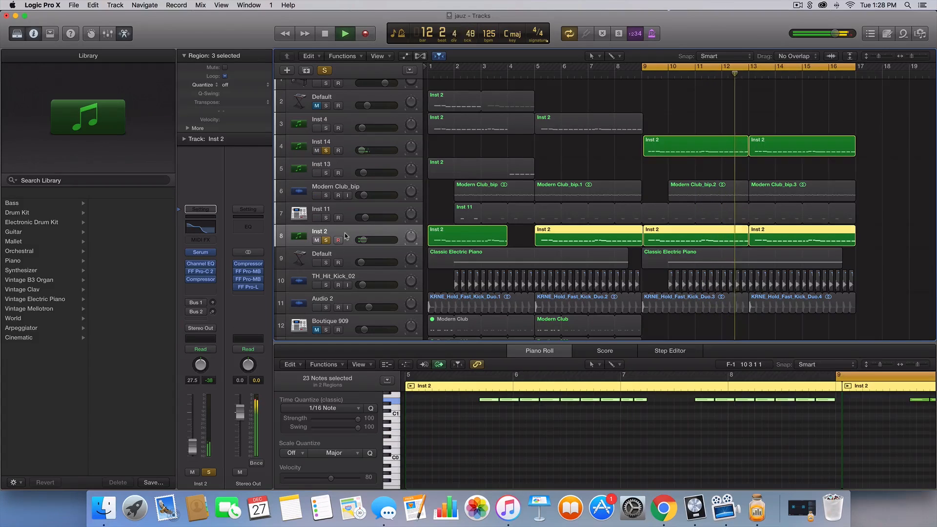
key("space")
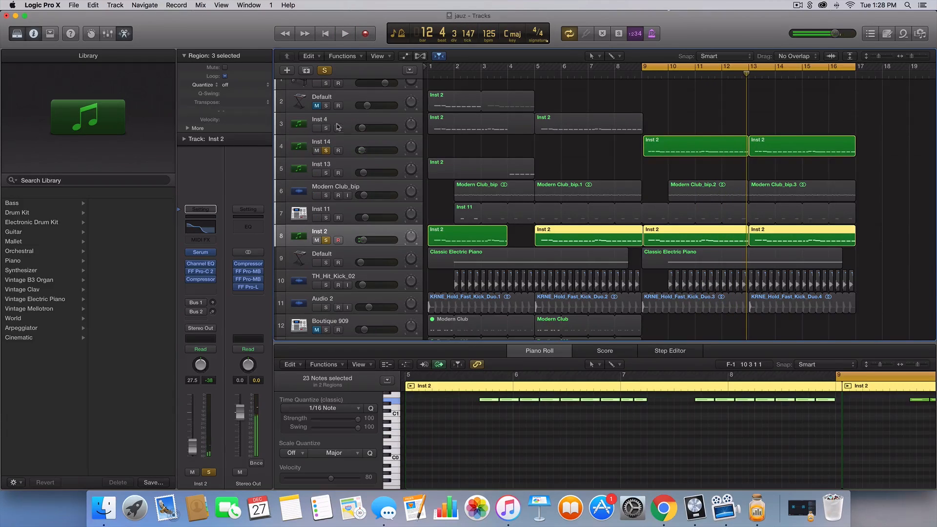
Step: Remove the solo from Inst 14 and Inst 2 and extend the cycle range back to bar 1
left_click(326, 150)
left_click(325, 240)
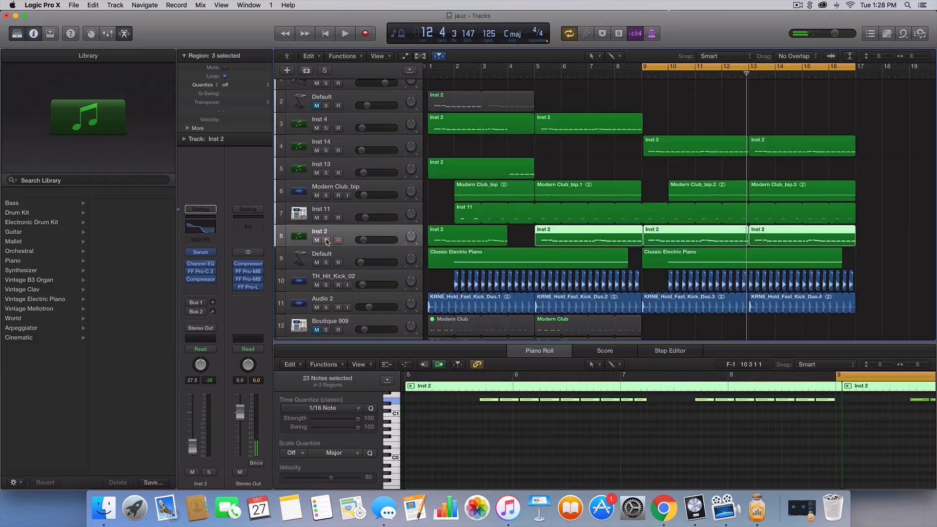
scroll(522, 122, "up", 1)
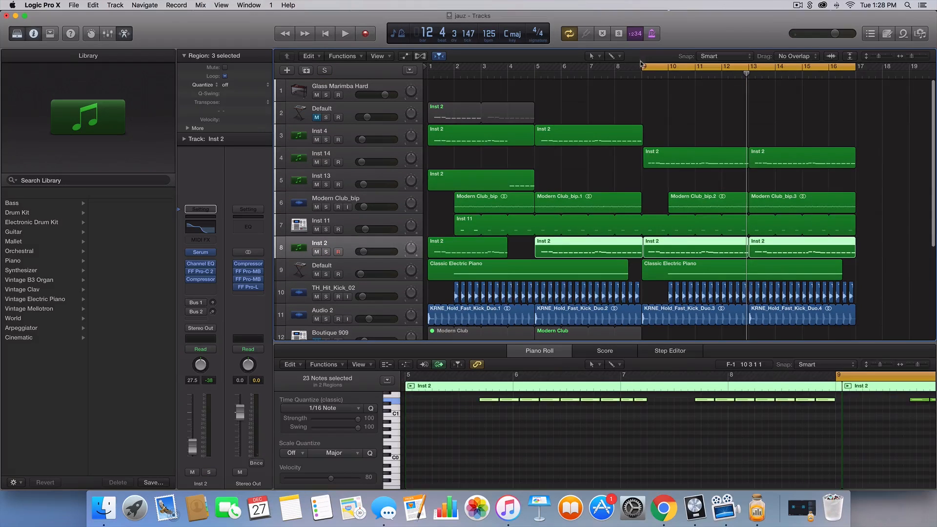
left_click_drag(641, 63, 396, 71)
left_click(493, 155)
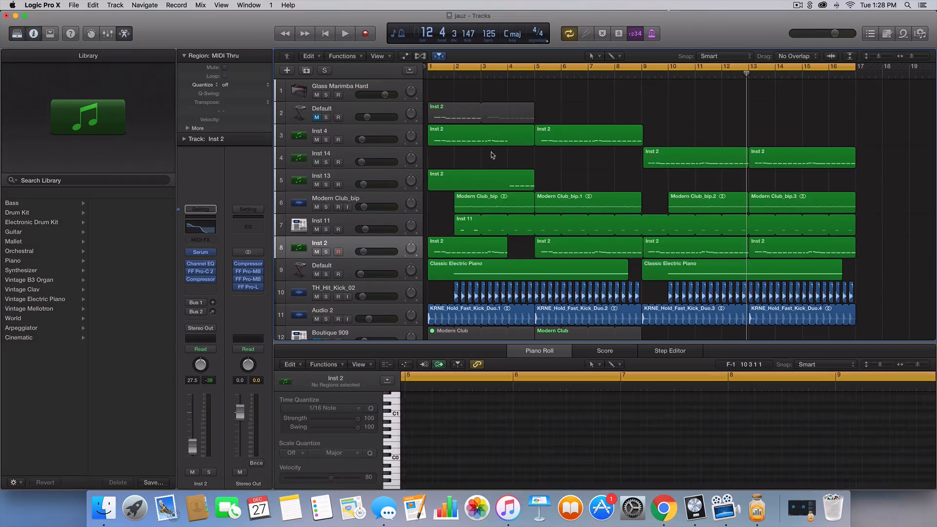
Step: Solo the Inst 4 track and enlarge the view of its two regions
left_click(340, 131)
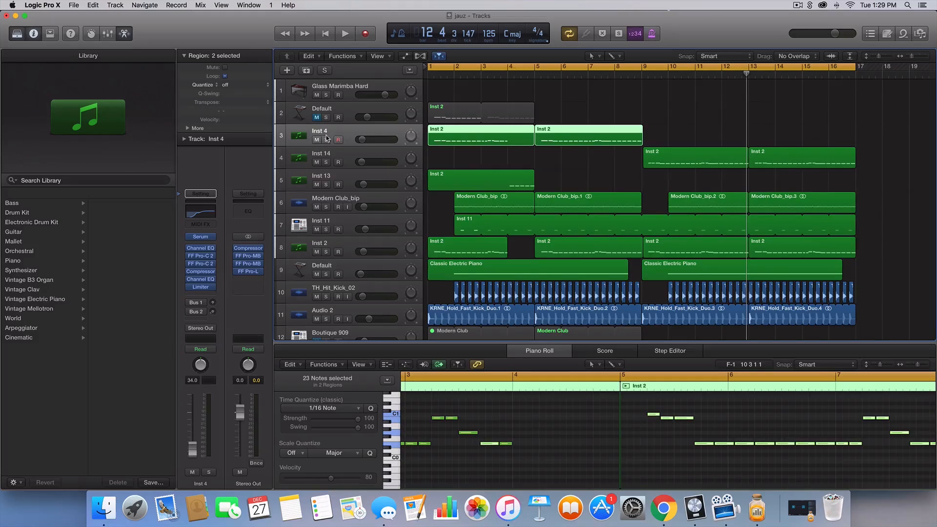
left_click(326, 140)
left_click(483, 164)
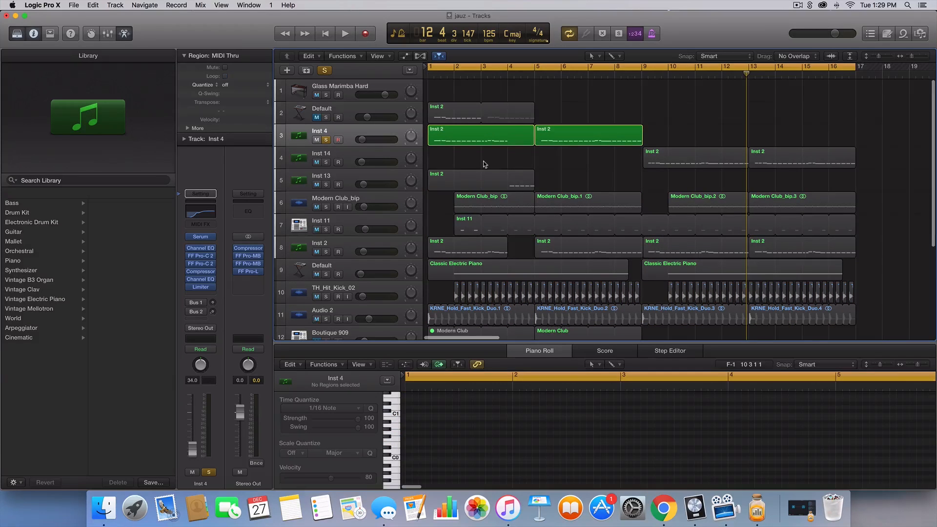
key("super+Right")
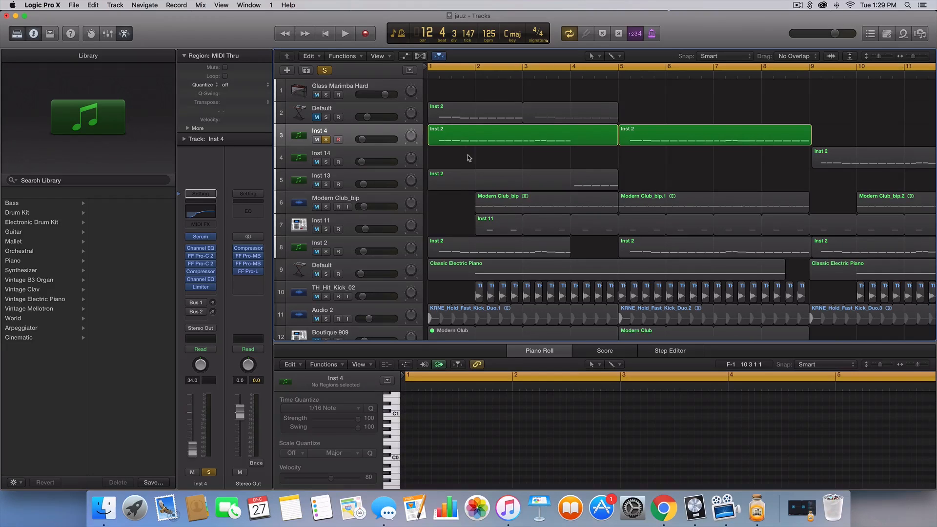
left_click(562, 133)
left_click(509, 156)
left_click(341, 130)
left_click(453, 160)
Step: Add one software instrument track with the default patch directly below the Inst 4 track
left_click(344, 133)
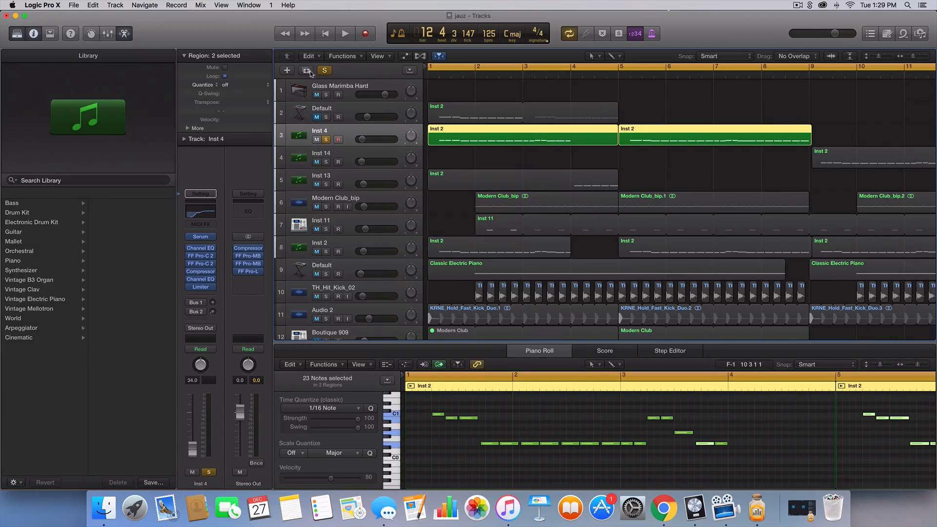
left_click(287, 70)
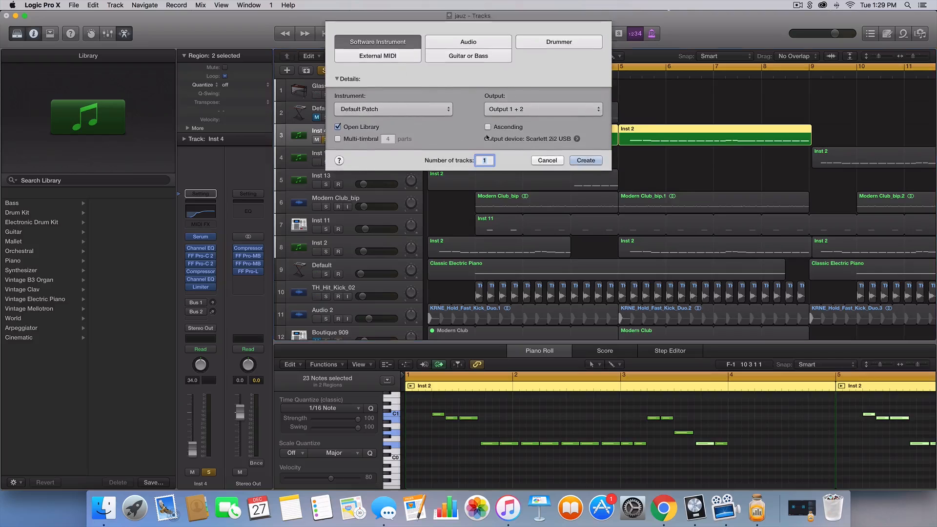
left_click(581, 164)
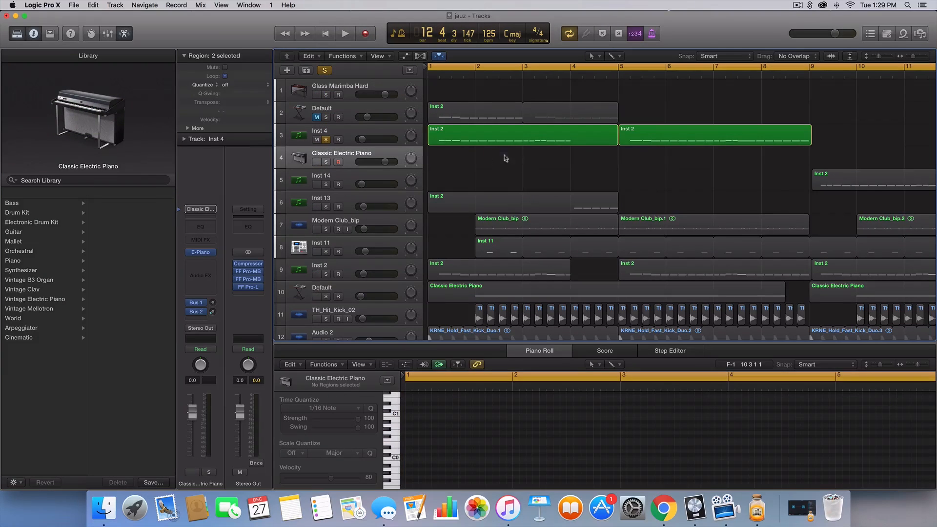
Step: Duplicate the two Inst 4 regions and place the copies on the Classic Electric Piano track, aligned to start at bar 1
key("super+r")
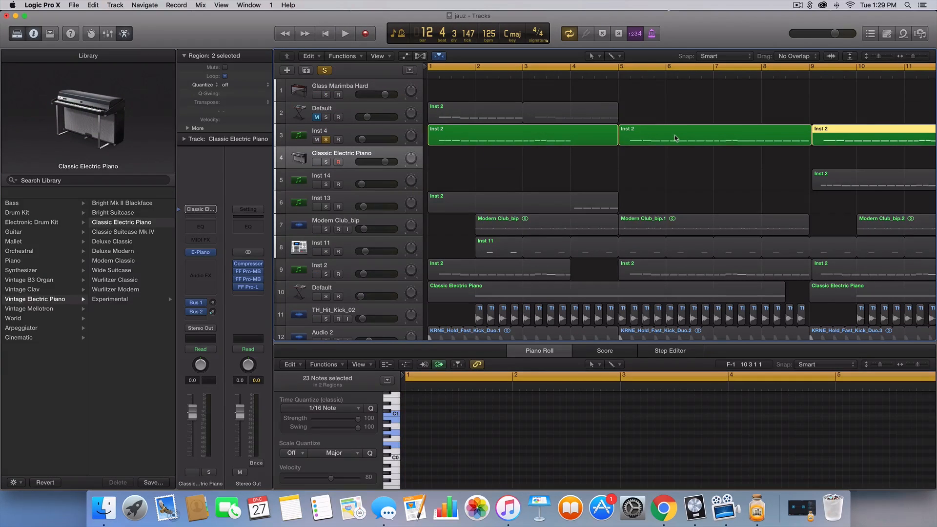
left_click_drag(817, 136, 429, 166)
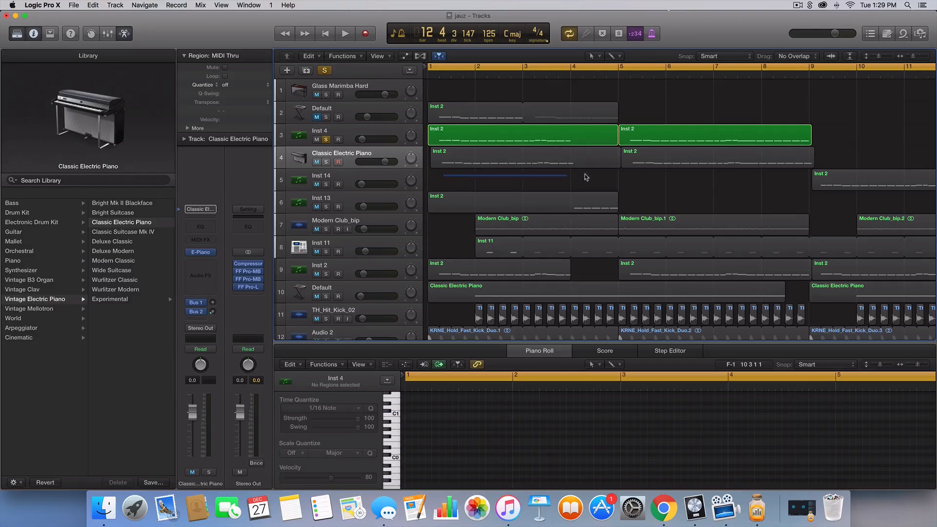
left_click_drag(585, 175, 647, 165)
scroll(512, 143, "up", 5)
scroll(512, 142, "left", 2)
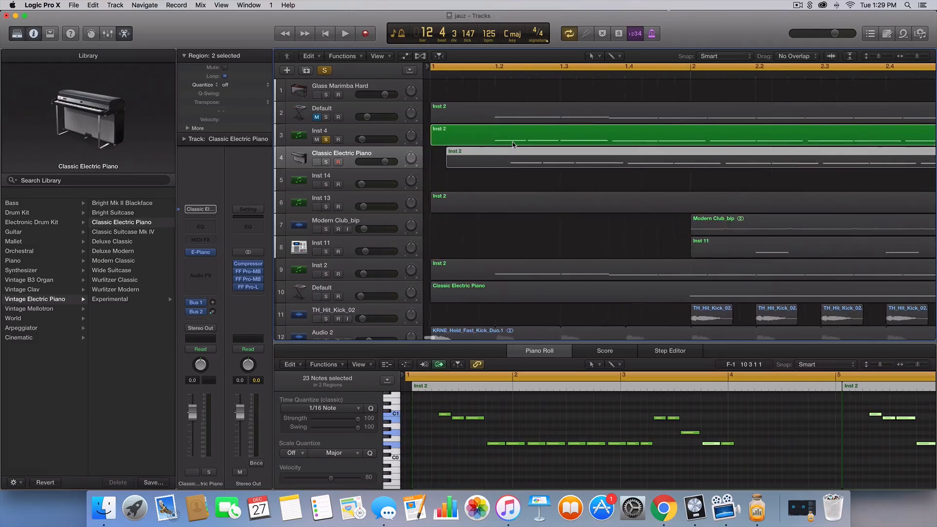
left_click_drag(488, 158, 476, 159)
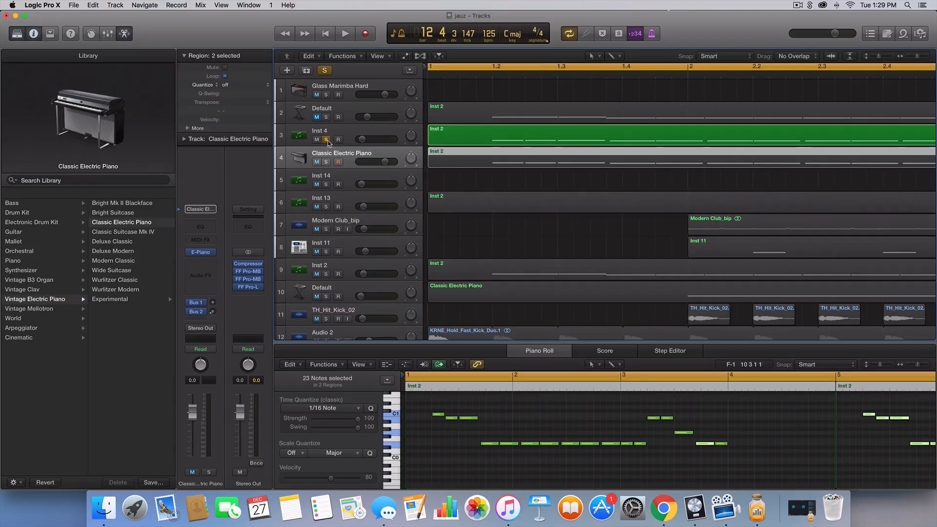
Step: Solo the Classic Electric Piano track instead of Inst 4 and lower its volume to about -28.5 dB while listening to it
left_click(326, 140)
left_click(326, 162)
left_click_drag(385, 161, 364, 161)
key("space")
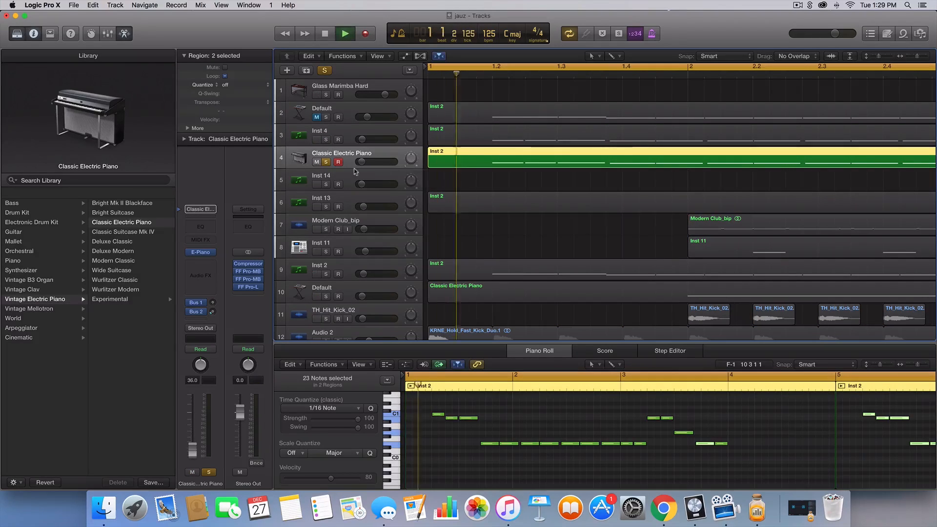
left_click_drag(362, 162, 363, 162)
key("space")
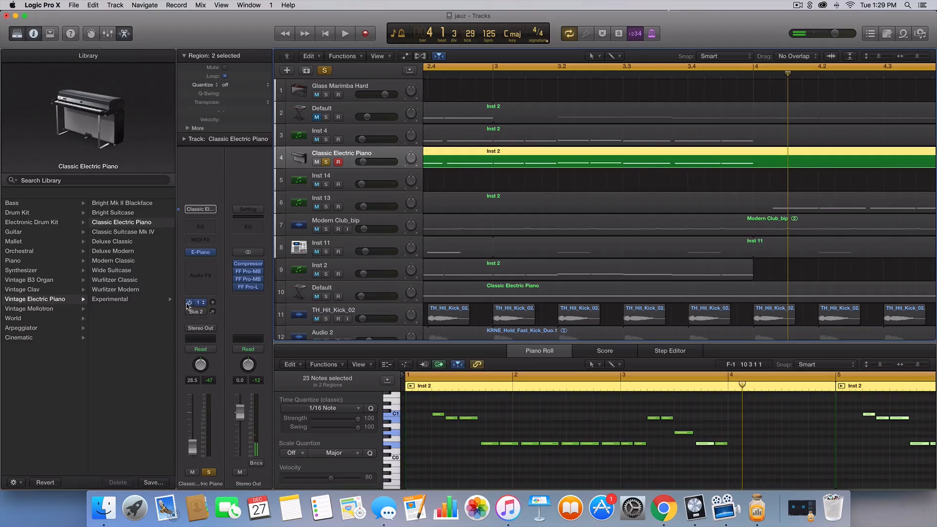
Step: Replace the Classic Electric Piano track's instrument with Xfer Records Serum in stereo and move its window so the channel strip stays accessible
left_click(210, 252)
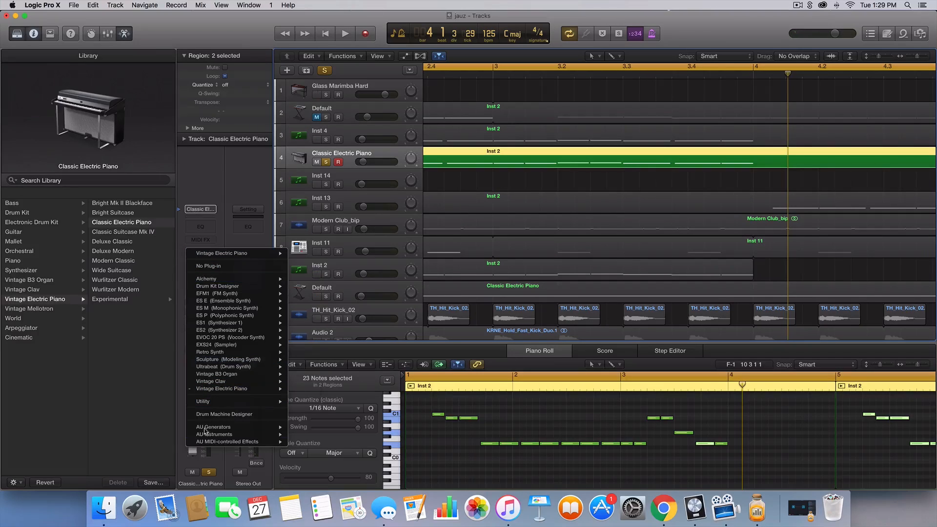
mouse_move(207, 434)
mouse_move(352, 456)
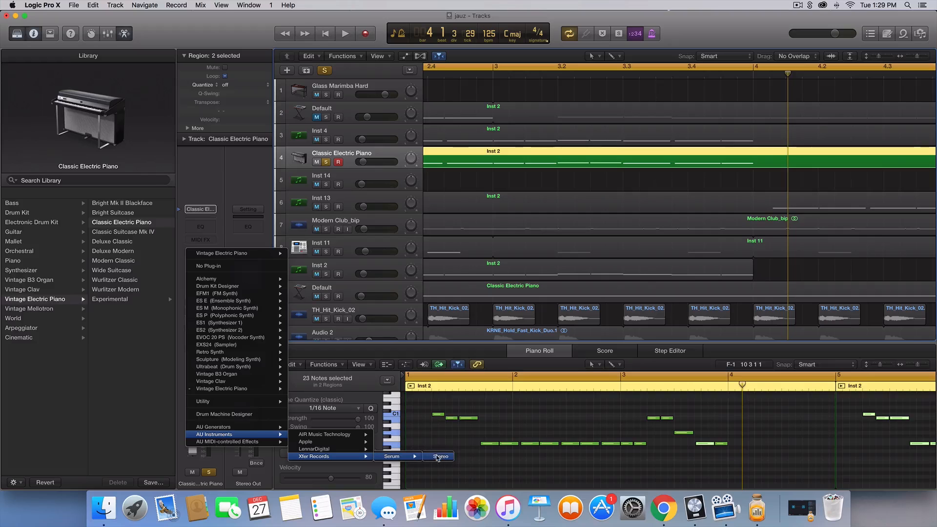
left_click(438, 457)
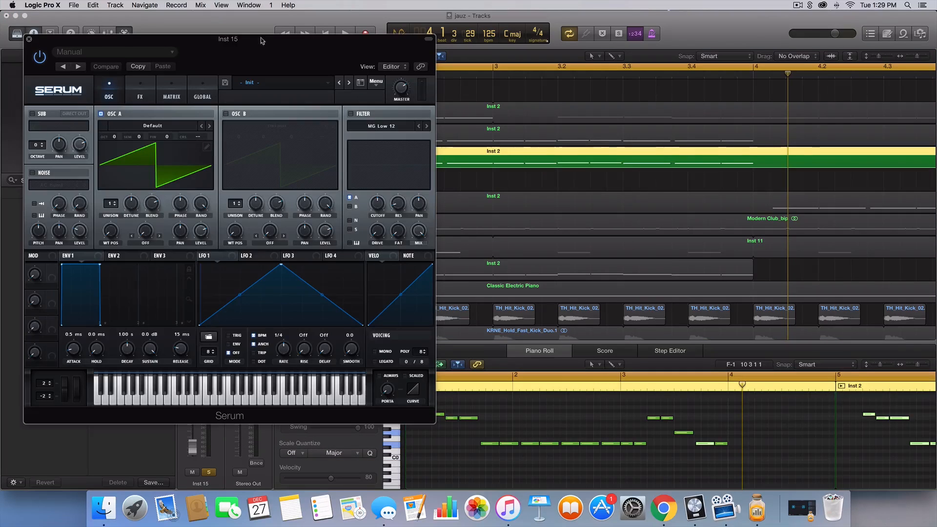
left_click_drag(233, 50, 531, 46)
double_click(500, 74)
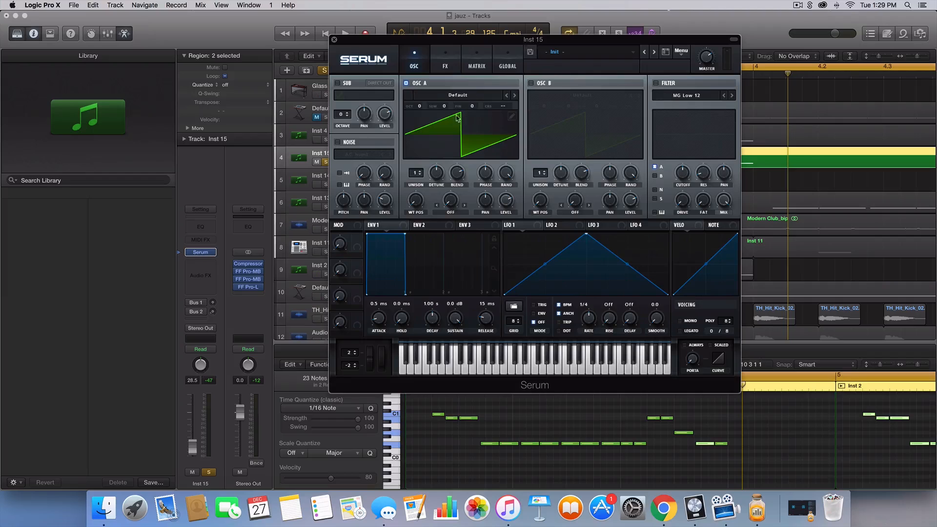
Step: Enable Serum's filter, set its type to MG Low 24, and assign Env 2 to modulate the lowered cutoff
left_click(657, 83)
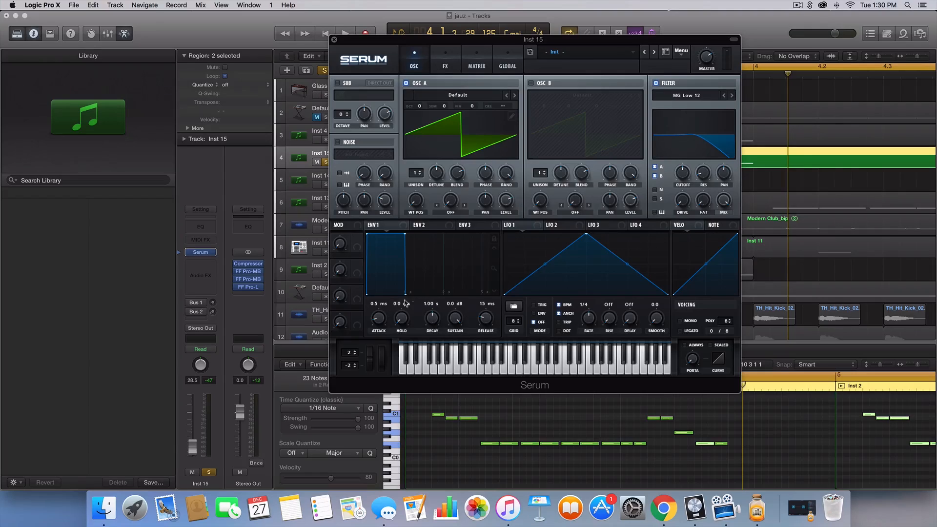
left_click(425, 226)
left_click_drag(699, 185, 661, 193)
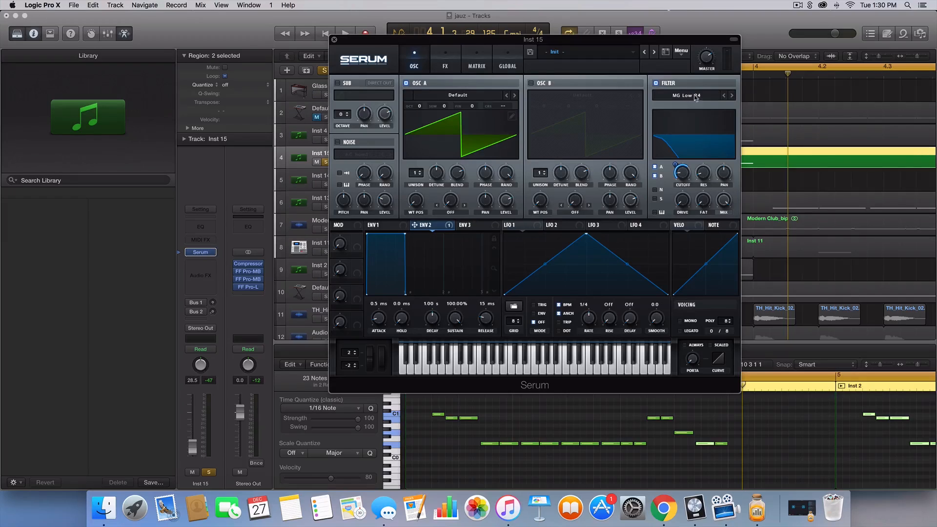
Step: During playback, set Env 2's sustain to 0% and decay to 2.57 s, and raise the track volume to about -26.5 dB
key("space")
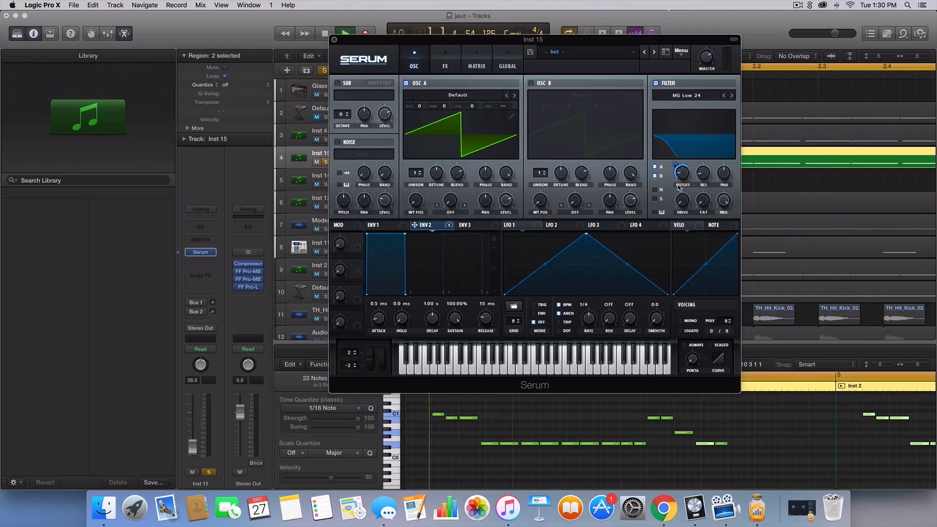
left_click_drag(405, 234, 407, 490)
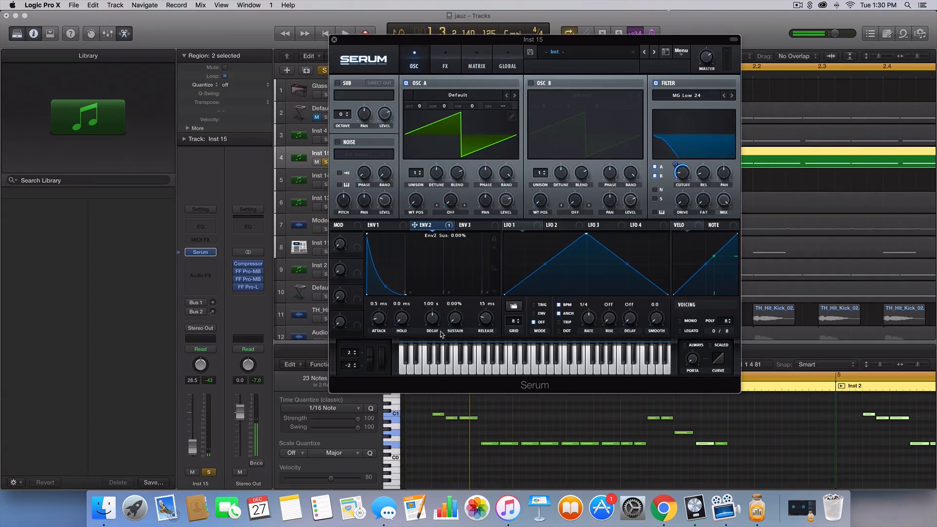
left_click_drag(431, 318, 432, 309)
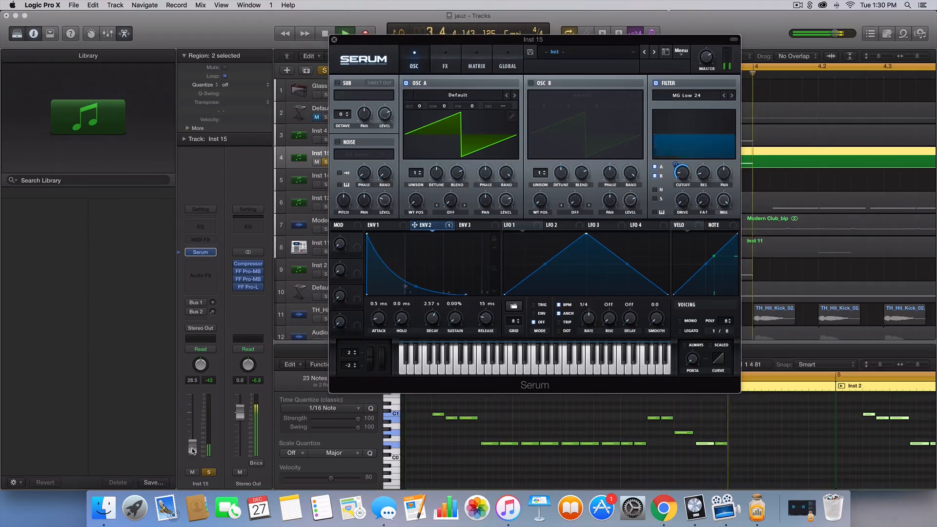
left_click_drag(193, 448, 194, 446)
key("space")
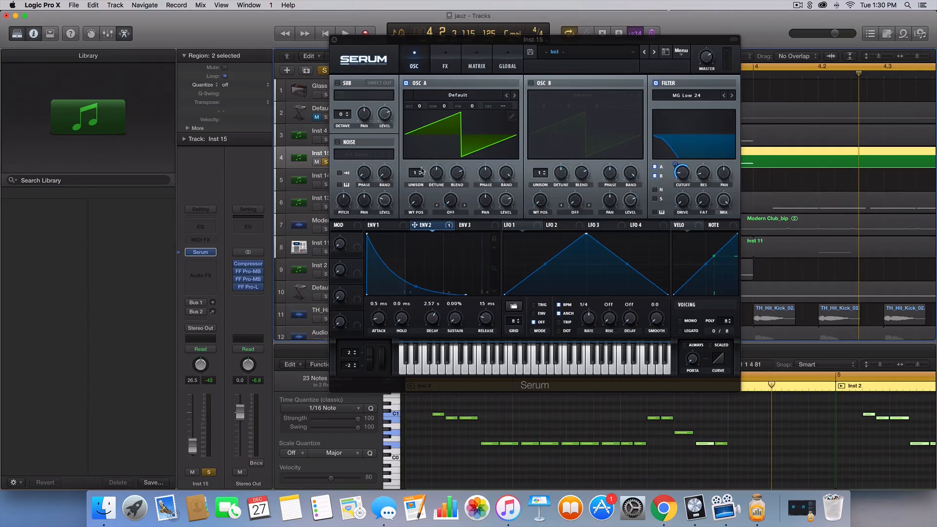
Step: Set oscillator A to 16 unison voices and adjust its detune while listening to the bass line
left_click_drag(415, 177, 418, 134)
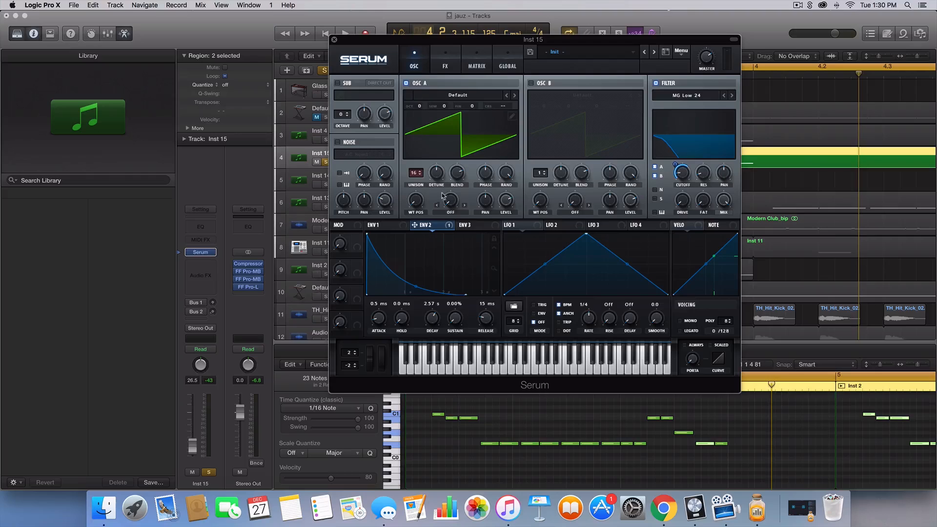
left_click_drag(438, 172, 426, 208)
left_click_drag(413, 176, 420, 175)
key("space")
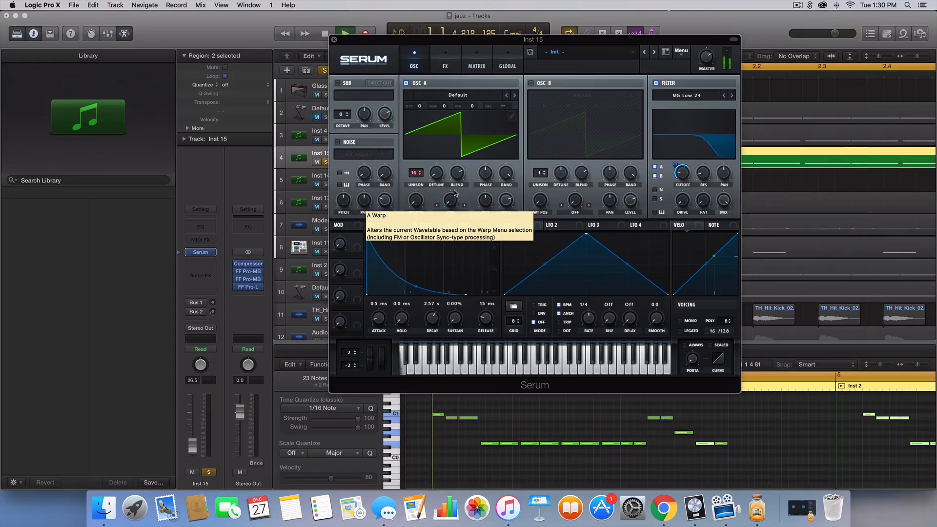
left_click_drag(436, 176, 436, 173)
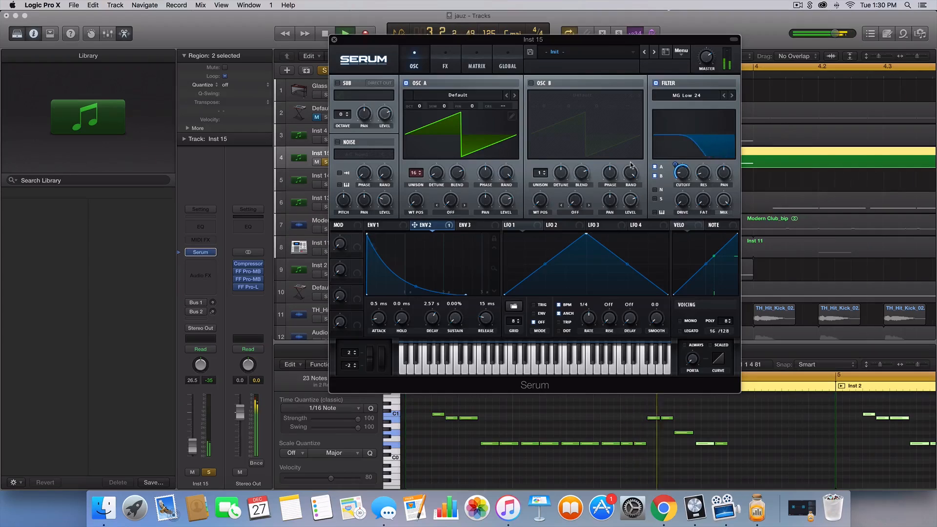
key("space")
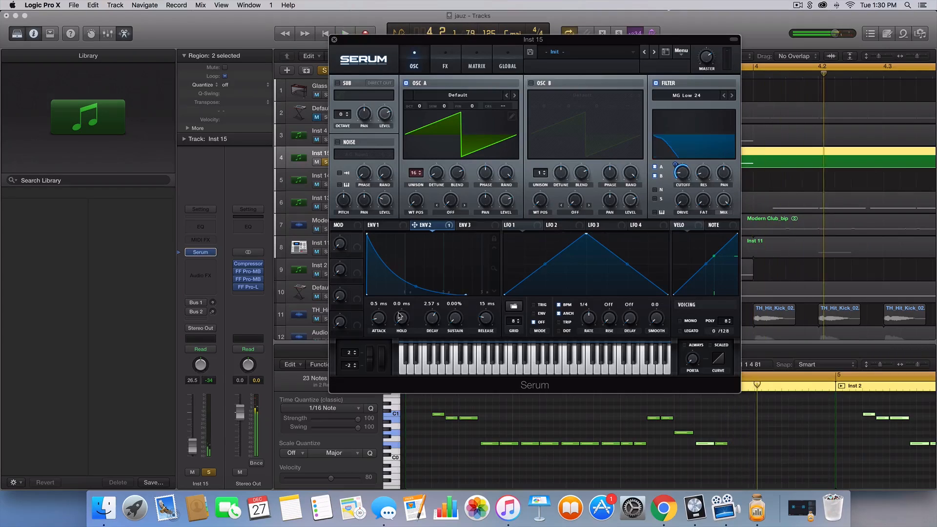
Step: Set Env 2's attack to 3.7 ms and release to 138 ms, and restart playback
left_click_drag(379, 318, 380, 323)
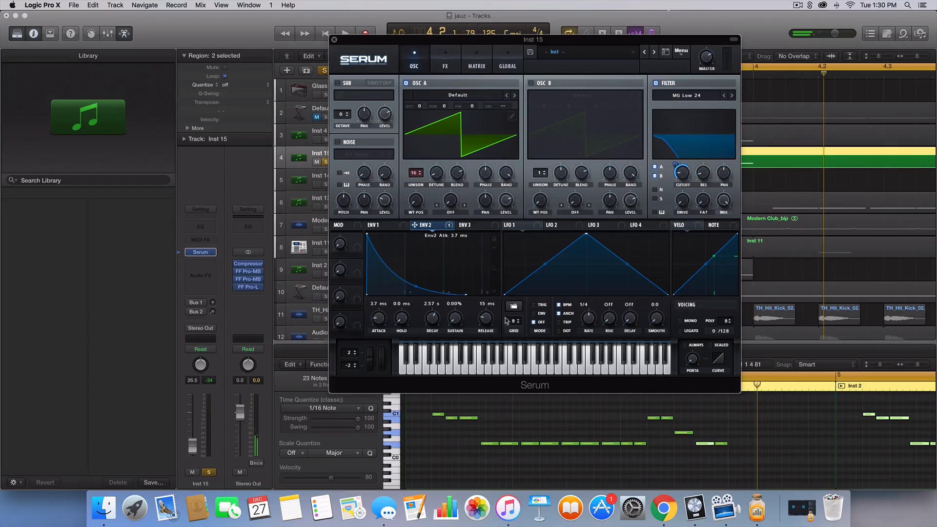
left_click_drag(491, 317, 493, 319)
key("space")
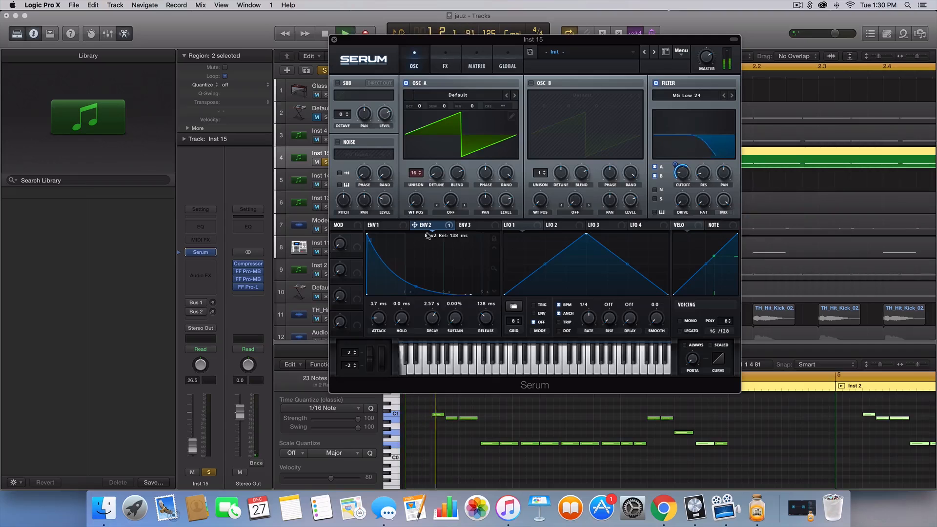
Step: Set Env 1's release to 63 ms and its attack to 10 ms
left_click(378, 225)
left_click_drag(487, 318, 486, 311)
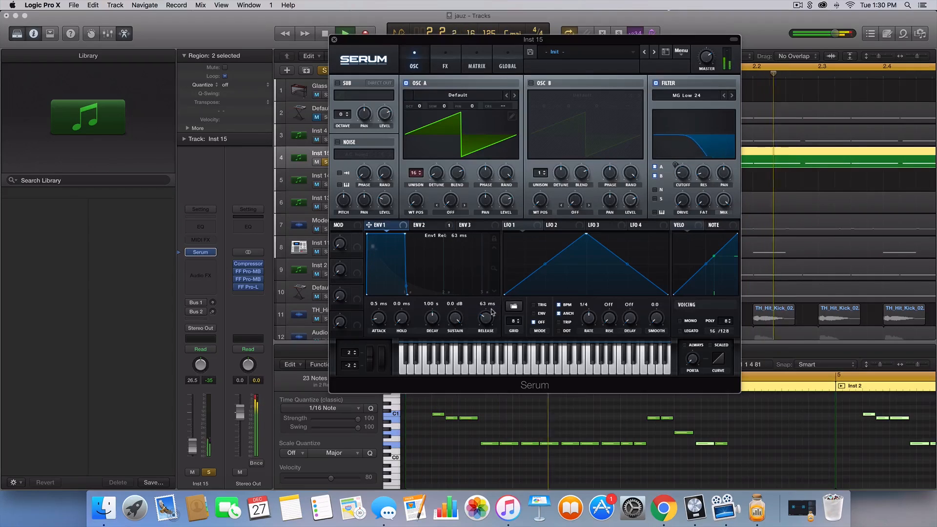
left_click_drag(385, 320, 386, 313)
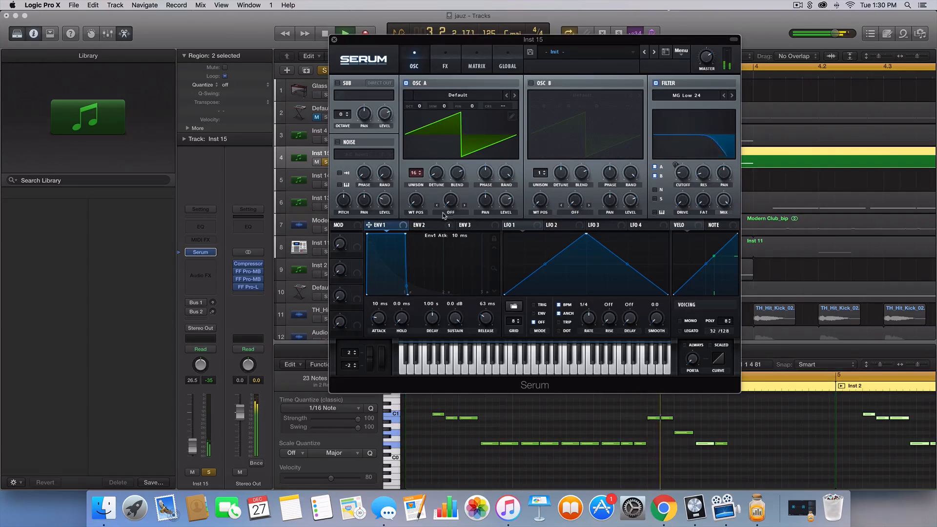
Step: Raise Env 2's attack to 40 ms while listening to the bass line
left_click(419, 225)
key("space")
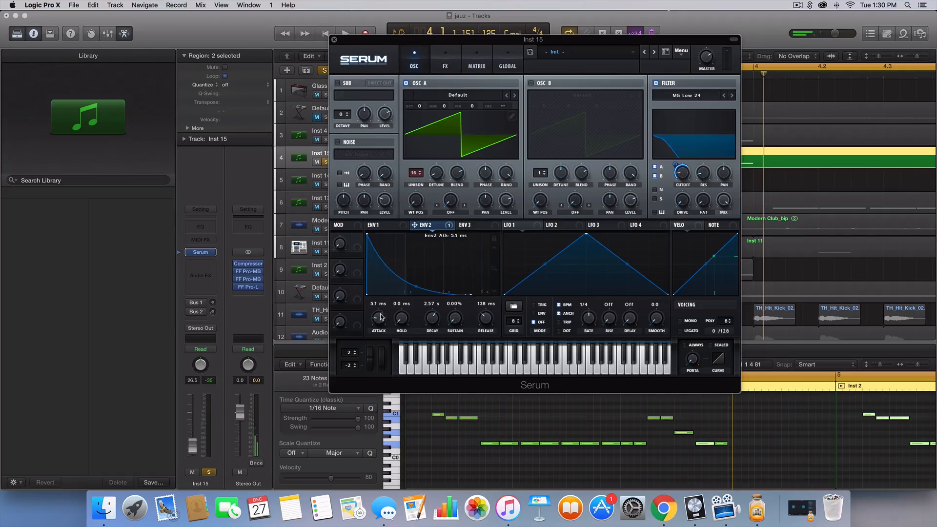
key("space")
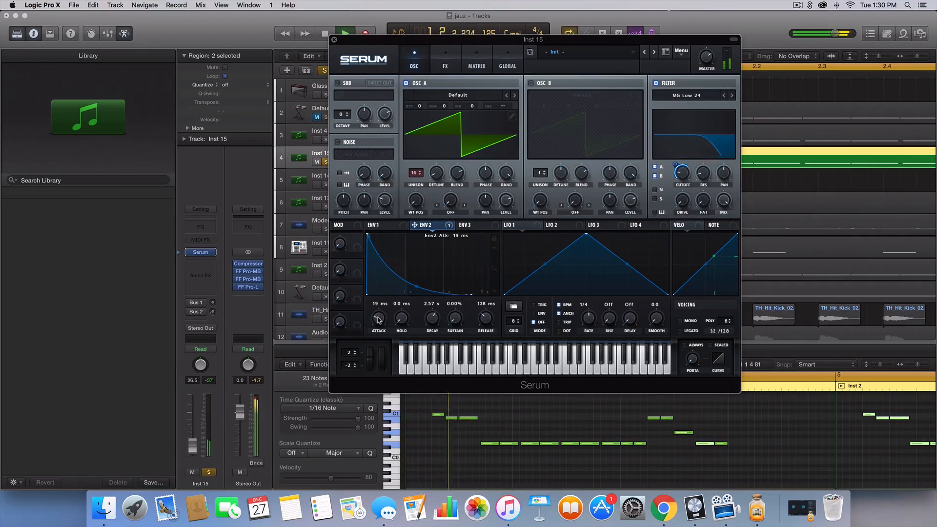
left_click_drag(381, 313, 376, 316)
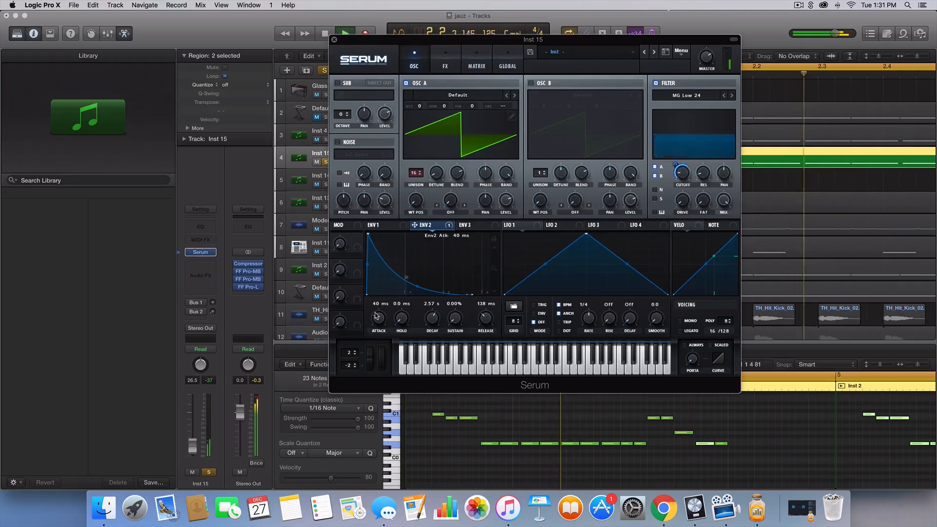
key("space")
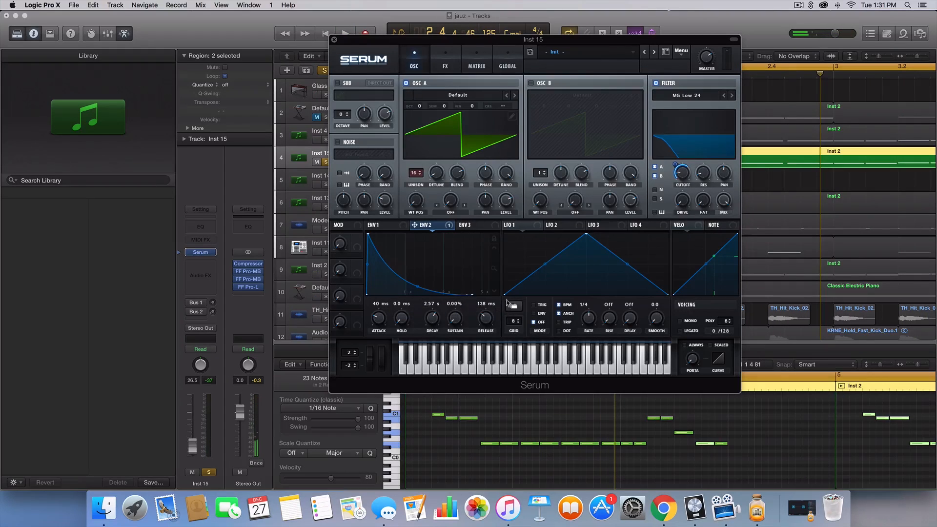
Step: Try a filter resonance of 52%, and lower it again while listening to the bass line
left_click_drag(721, 139, 708, 136)
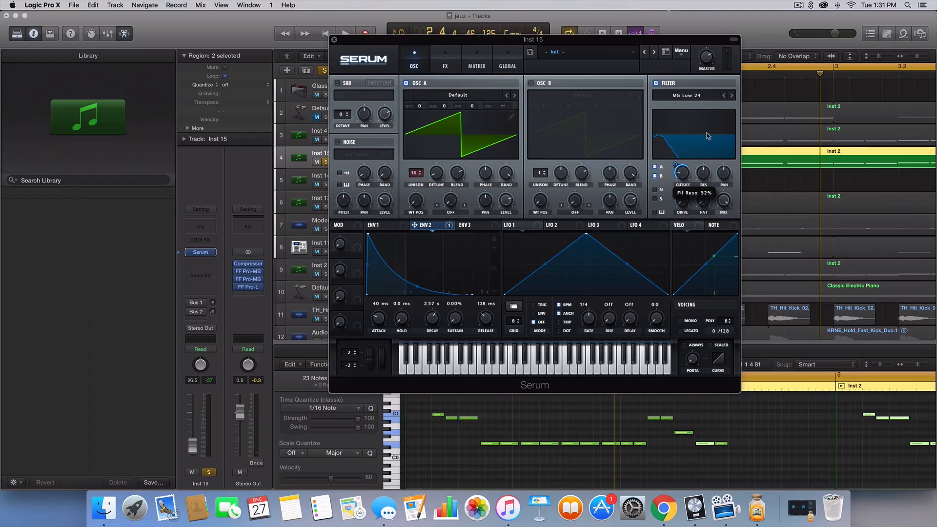
key("space")
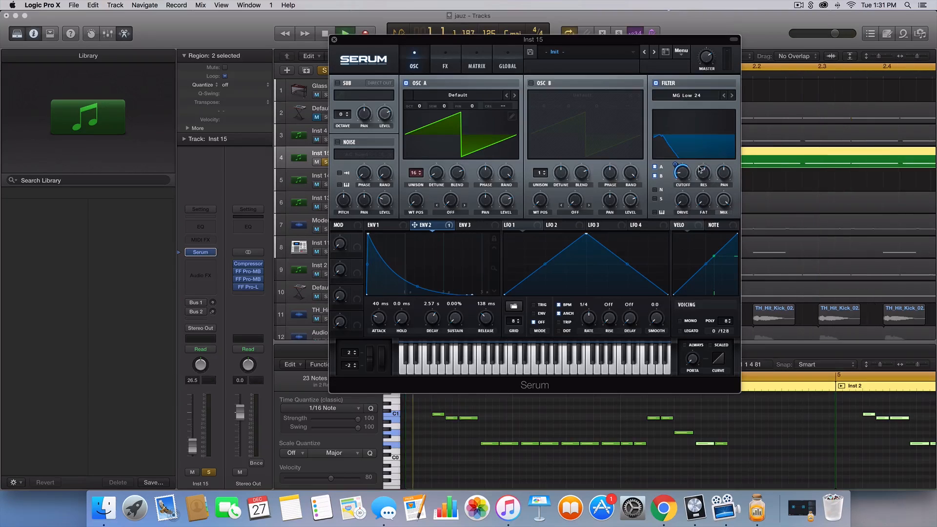
left_click_drag(701, 173, 680, 203)
key("space")
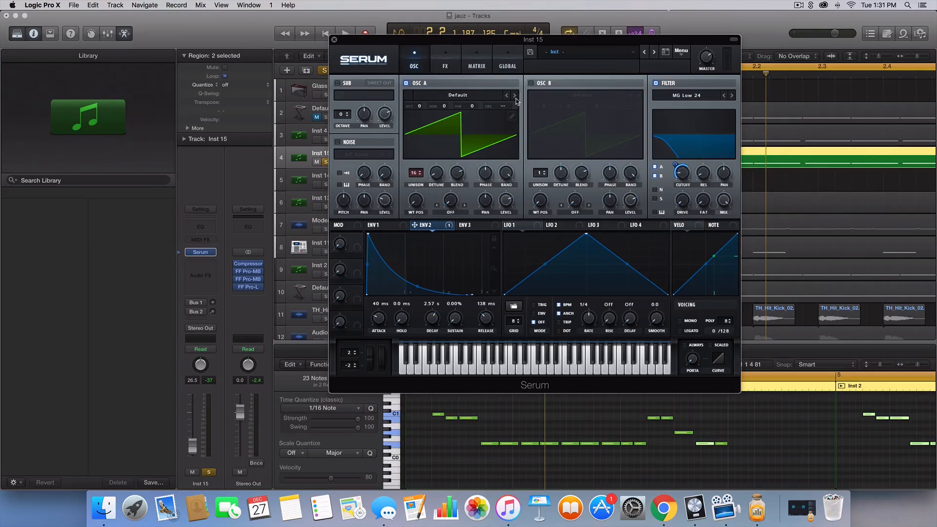
Step: Load the Dist 8bit Fwap wavetable from the Digital category into oscillator A
left_click(477, 97)
mouse_move(472, 109)
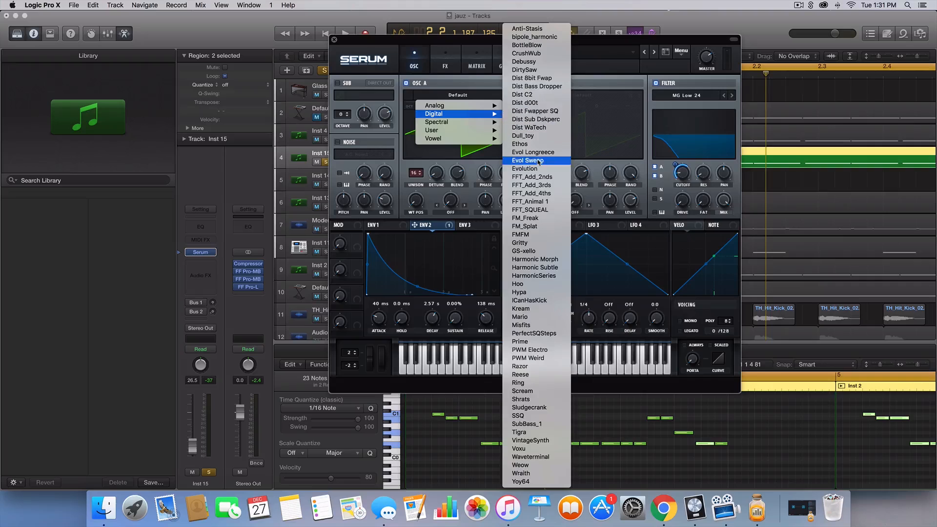
left_click(542, 78)
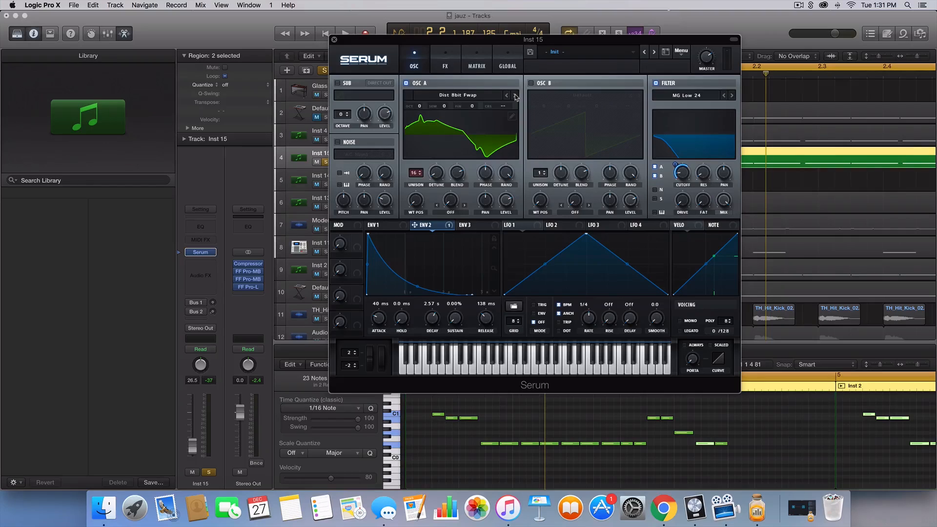
Step: Try other digital wavetables in oscillator A, including Dist d00t and Dist Fwapper SQ, while listening to the bass line
key("space")
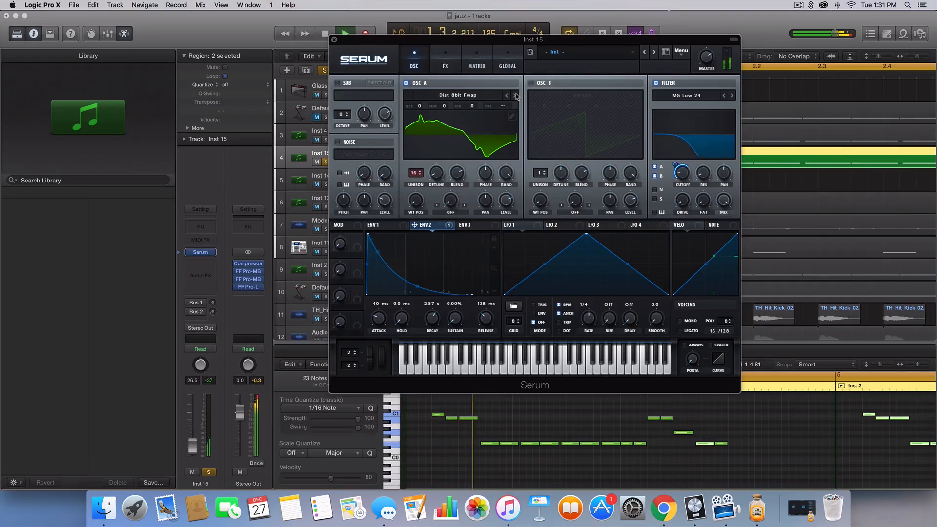
left_click(516, 96)
left_click(516, 96)
left_click(516, 96)
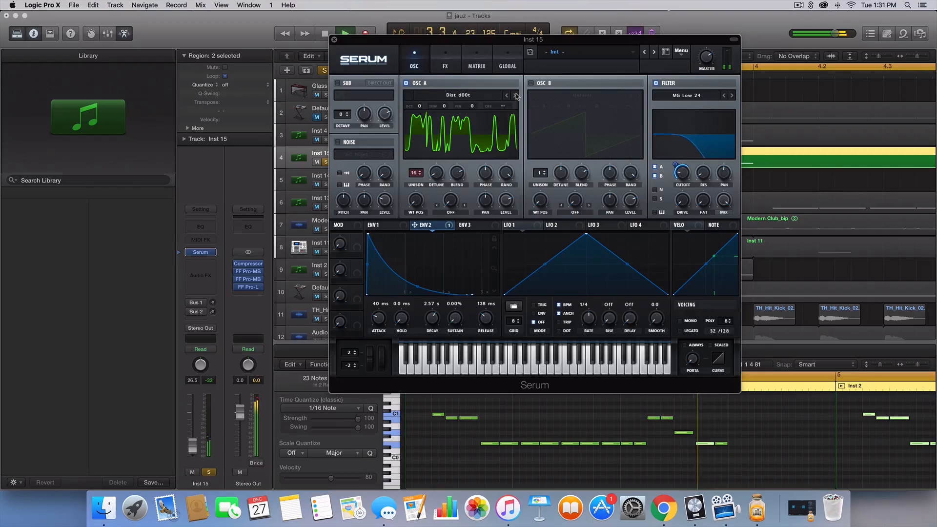
key("space")
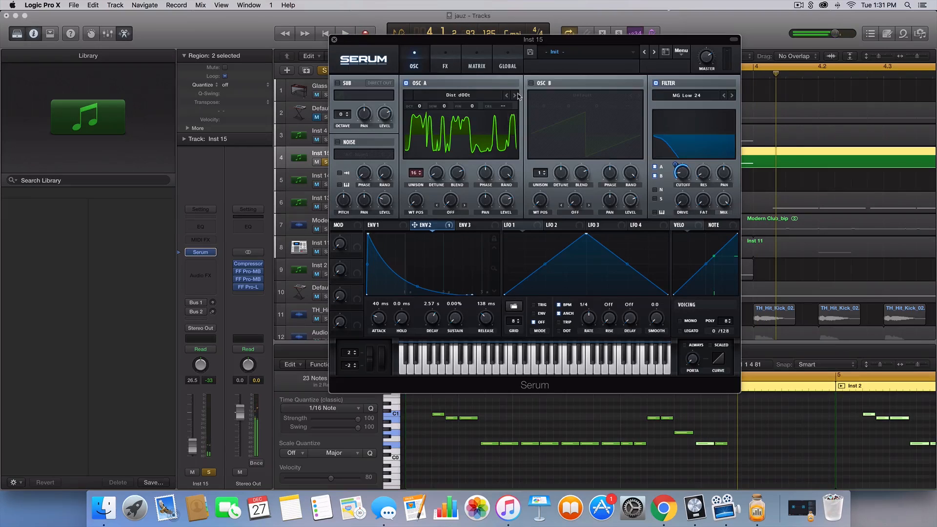
left_click(515, 96)
key("space")
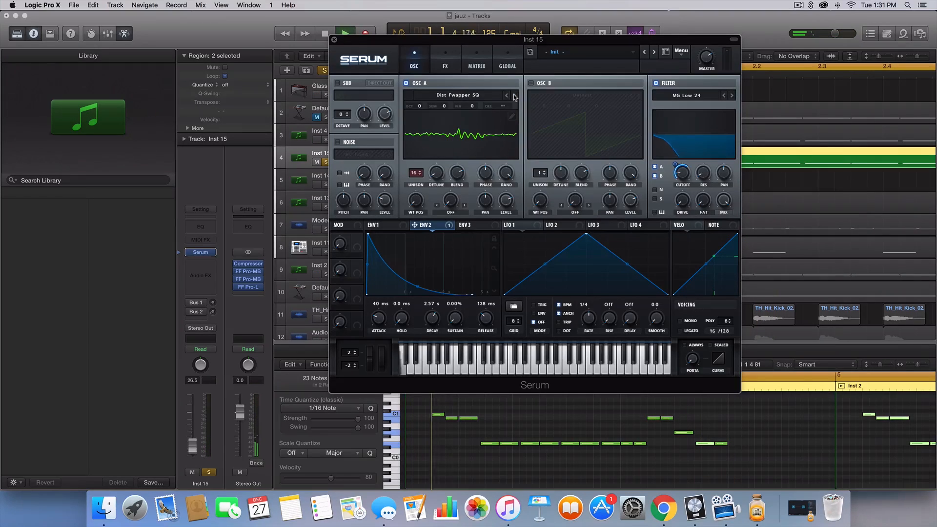
Step: Audition further wavetables in oscillator A, such as Dist WaTech, Ethos and Evol Sweep, and load Evolution
left_click(514, 96)
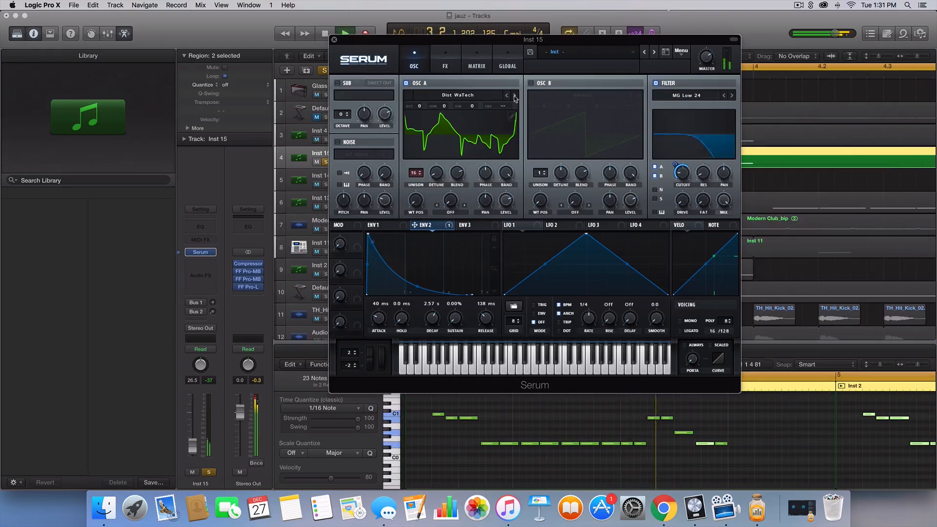
left_click(514, 96)
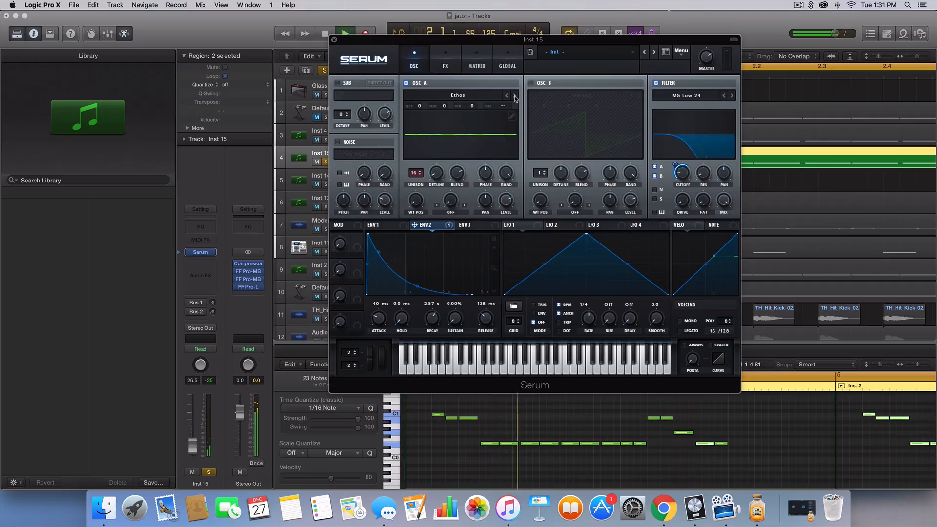
left_click(514, 96)
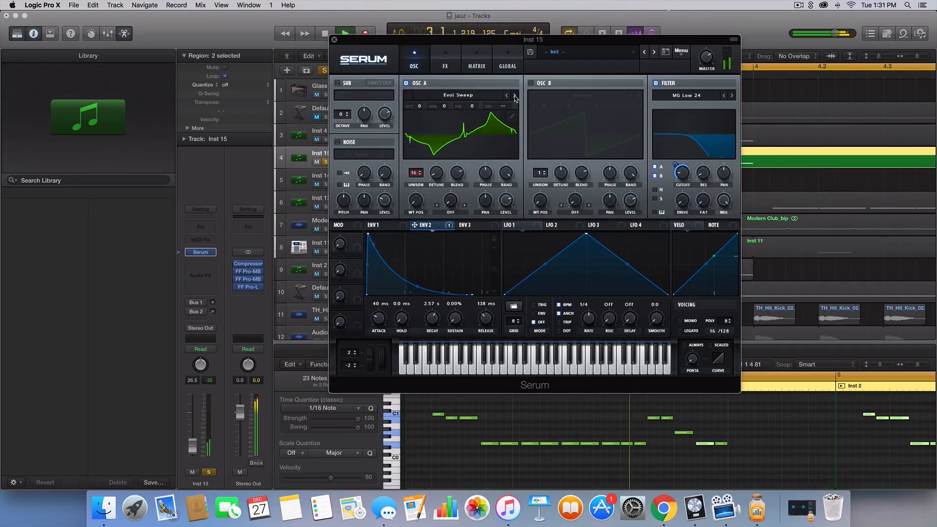
left_click(515, 96)
left_click(514, 96)
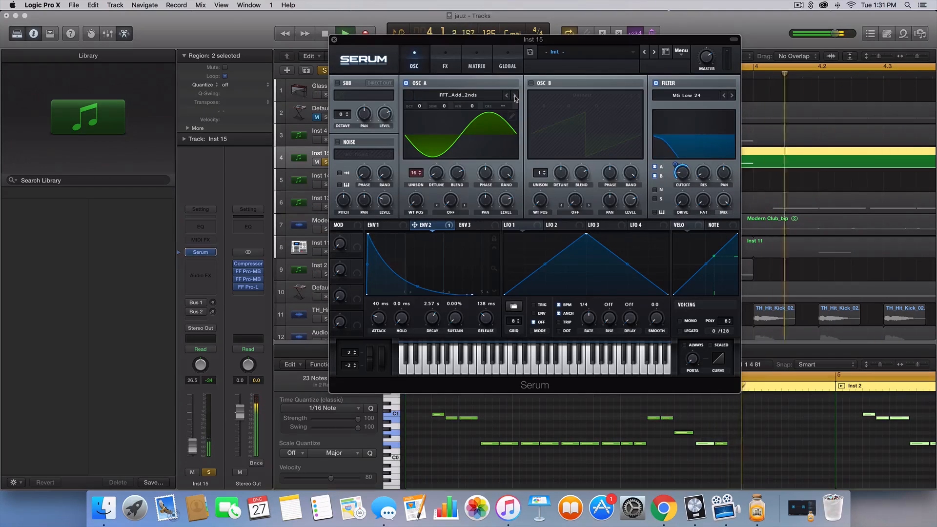
key("space")
left_click(506, 96)
key("space")
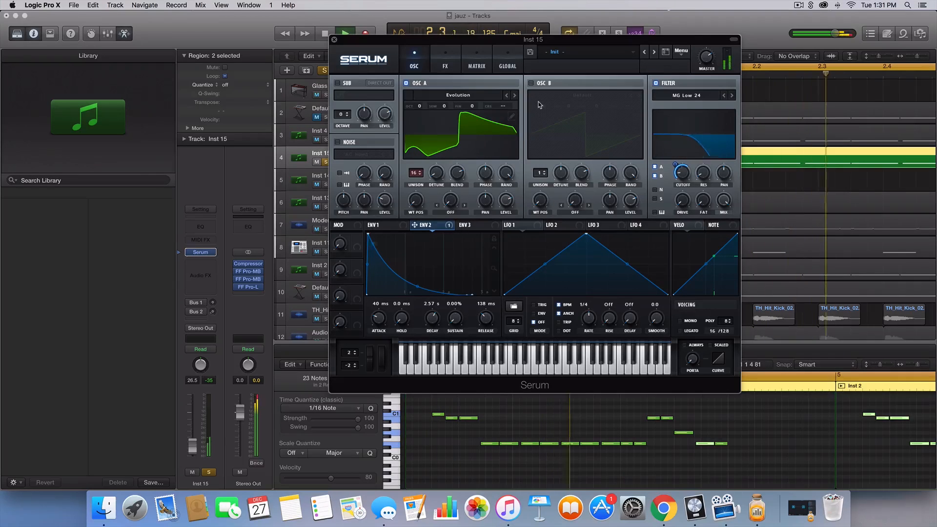
key("space")
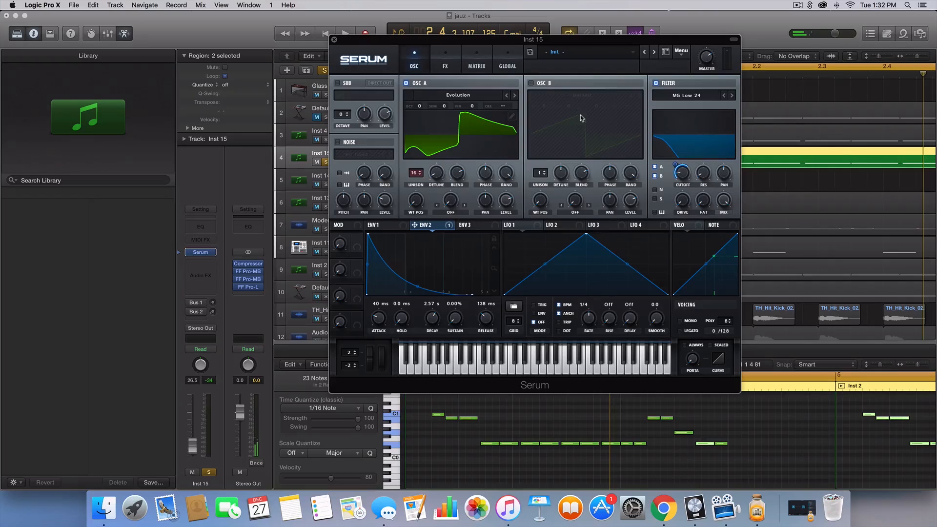
Step: Turn on oscillator B and draw a square wave for it in the wavetable editor
left_click(531, 83)
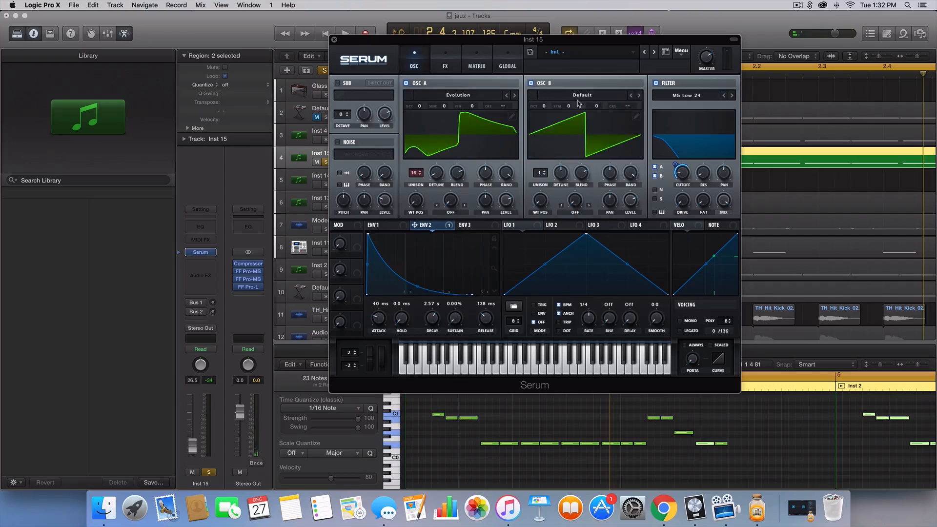
left_click(637, 116)
left_click_drag(397, 155, 549, 154)
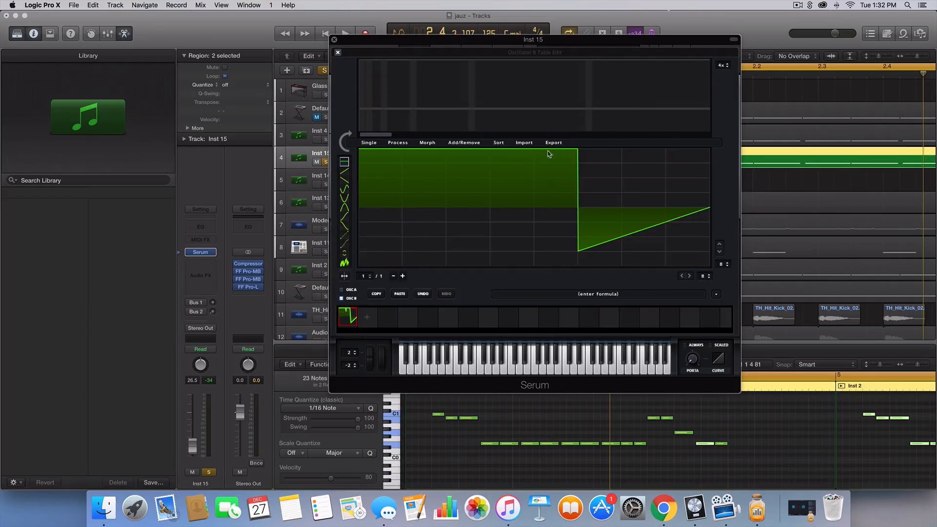
left_click(519, 157)
left_click(516, 152)
mouse_move(554, 155)
left_mouse_down()
mouse_move(567, 309)
mouse_move(698, 293)
left_mouse_up()
Step: Leave the wavetable editor and set oscillator B's unison to 16 voices while the bass line plays
key("space")
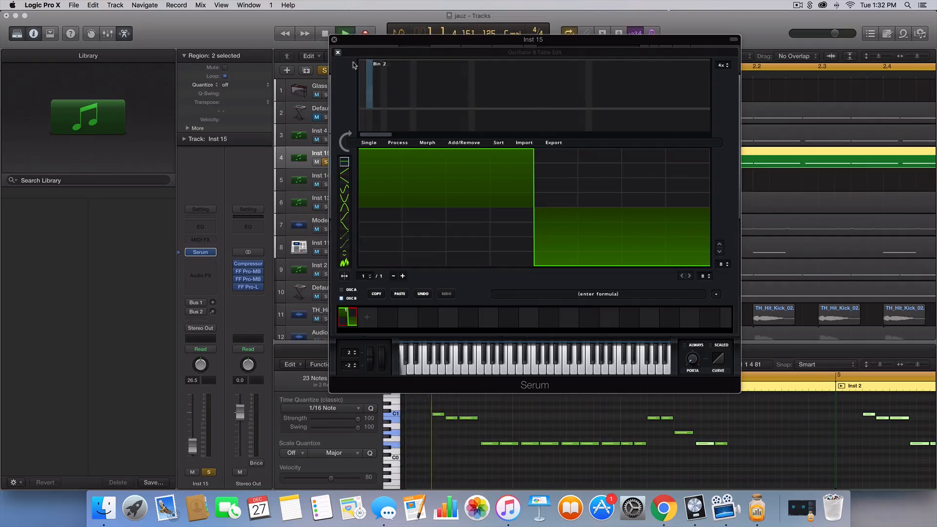
left_click(337, 52)
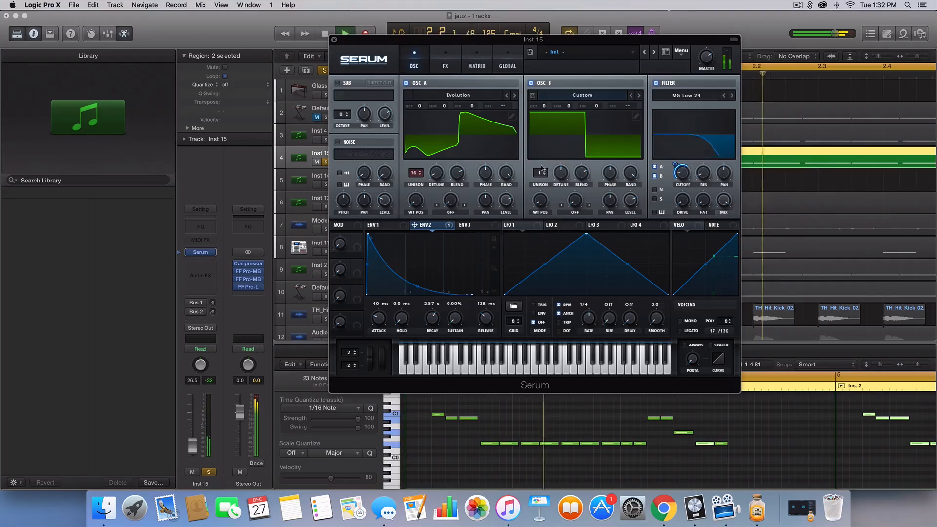
left_click_drag(539, 173, 541, 128)
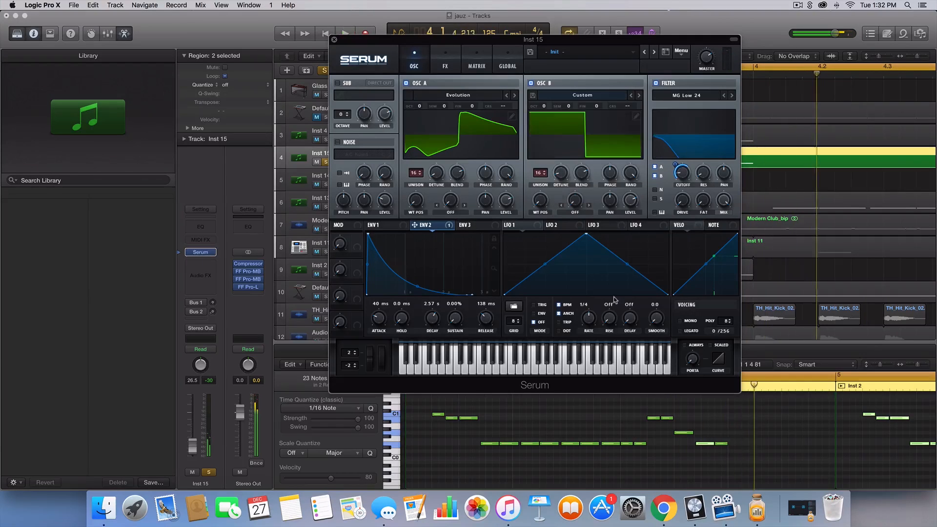
Step: Enable the Hyper/Dimension and Chorus effects in Serum's effects rack
left_click(445, 65)
key("space")
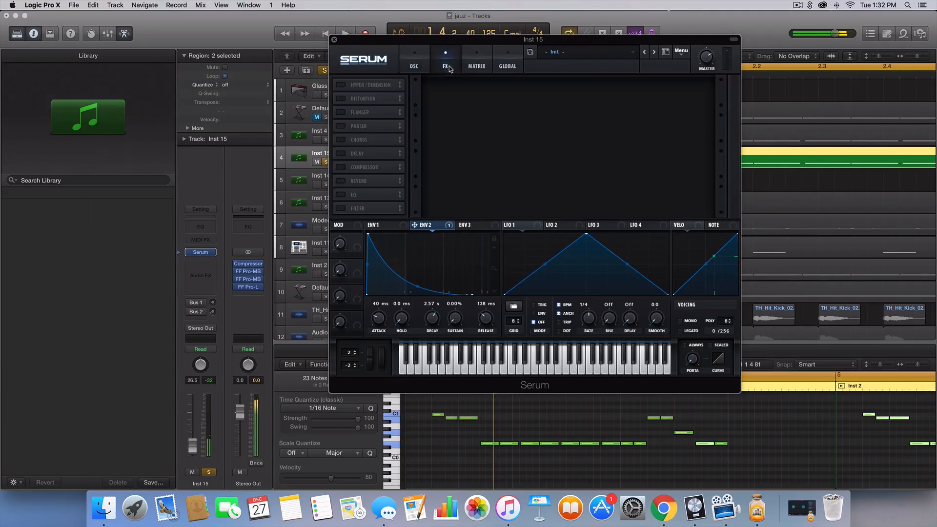
left_click(339, 86)
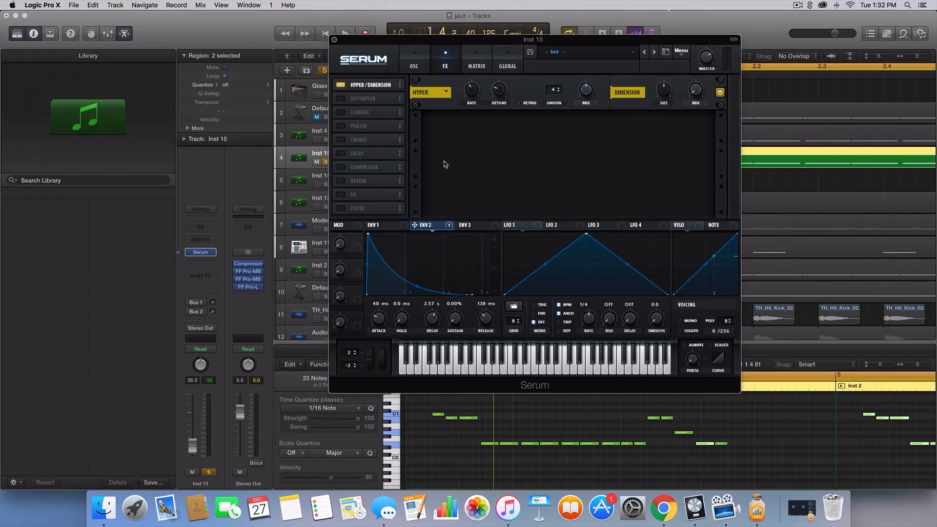
left_click(341, 140)
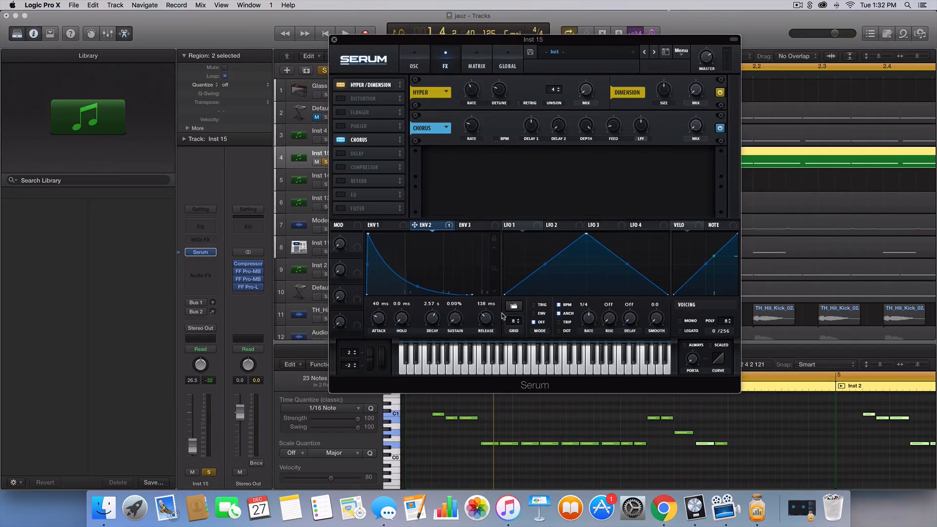
Step: Assign Env 2 to the chorus mix, set that mix to 3%, and listen to the bass line
left_click_drag(447, 226, 697, 128)
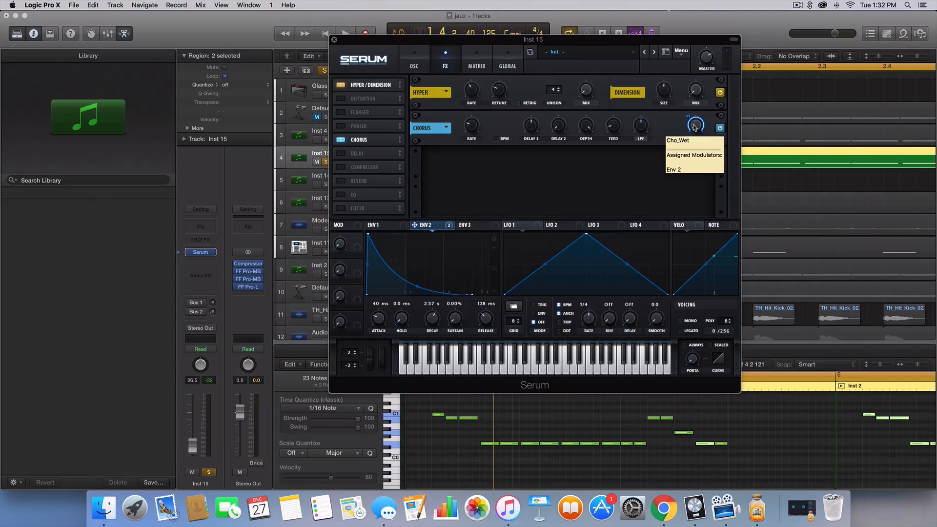
left_click_drag(694, 128, 696, 113)
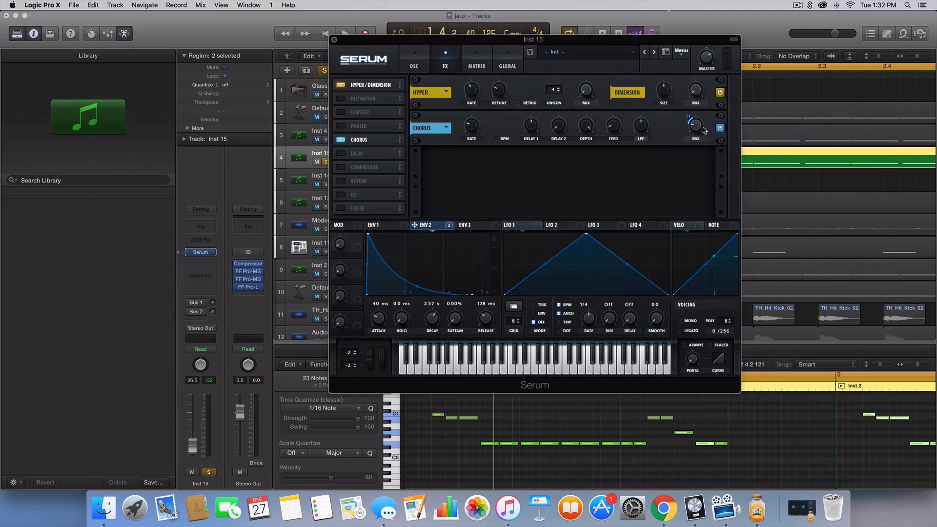
left_click_drag(695, 127, 695, 132)
key("space")
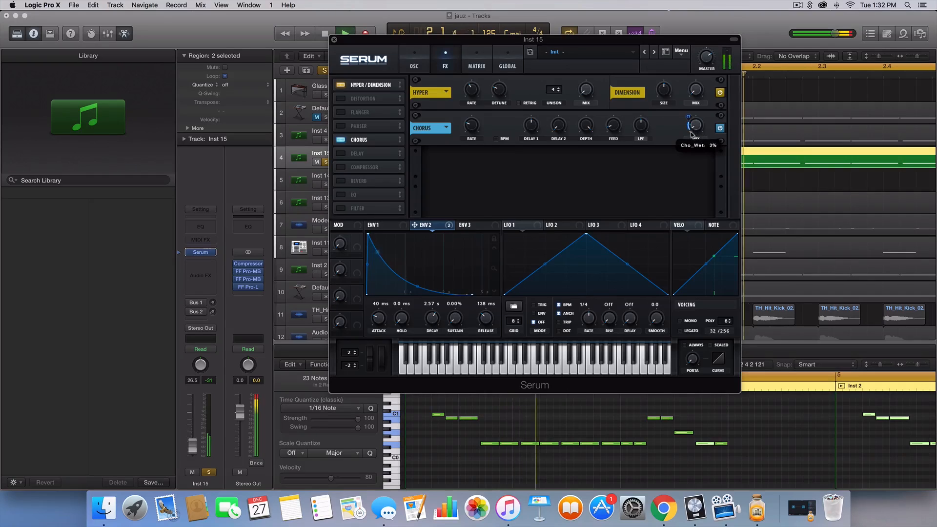
key("space")
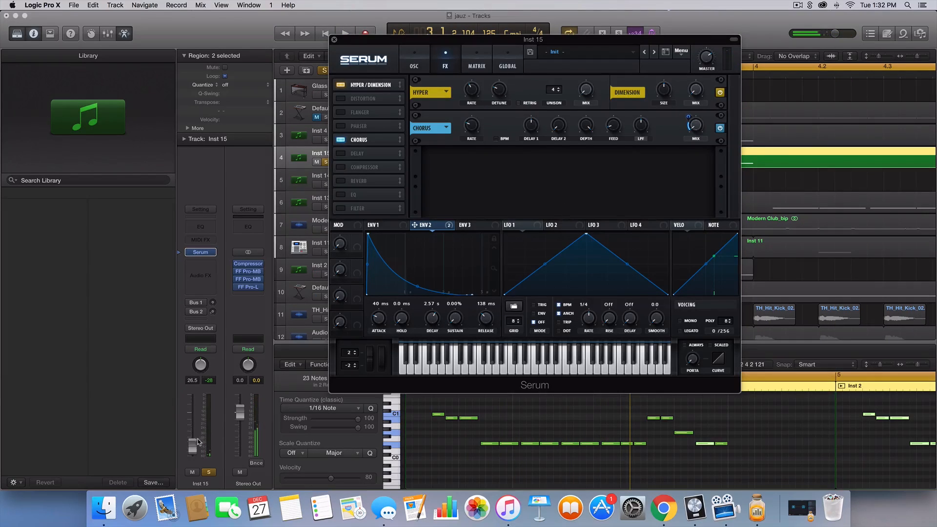
Step: Lower the Inst 15 channel volume to -35.0 dB and listen to the bass line
left_click_drag(197, 441, 197, 439)
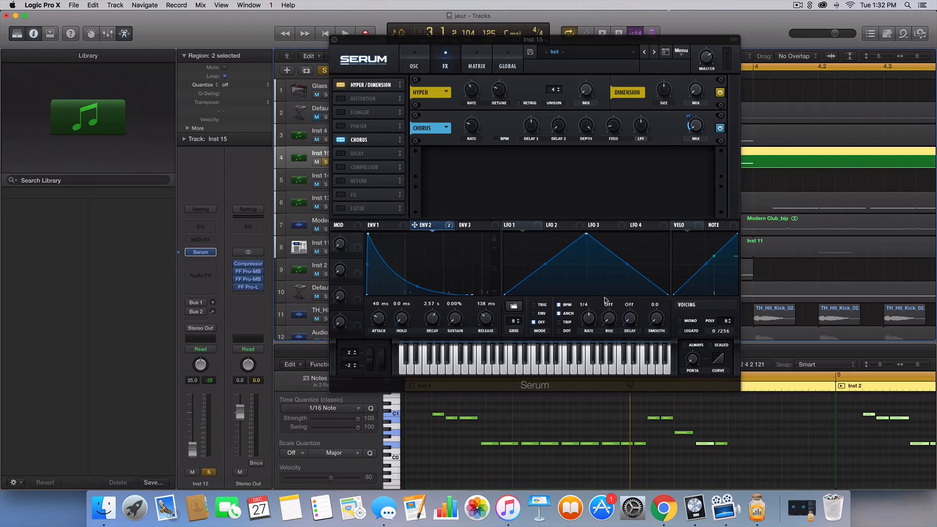
key("space")
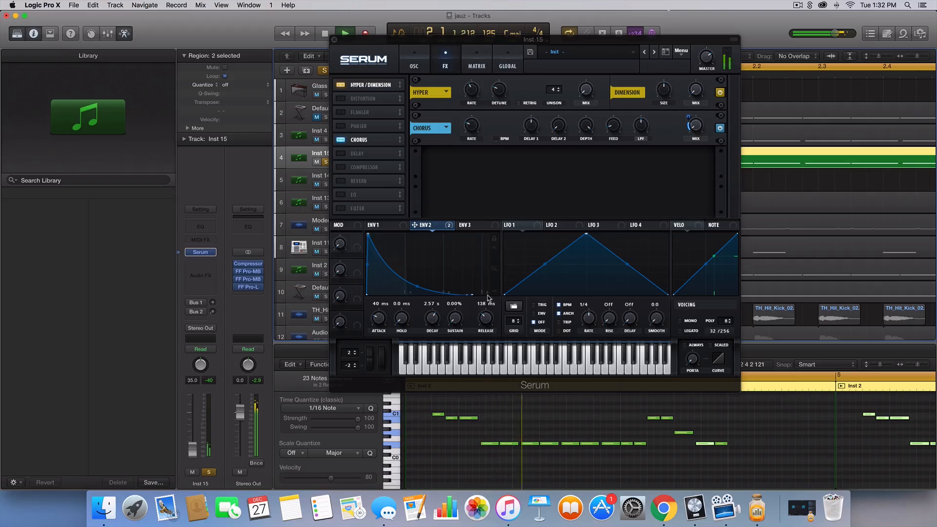
key("space")
key("space")
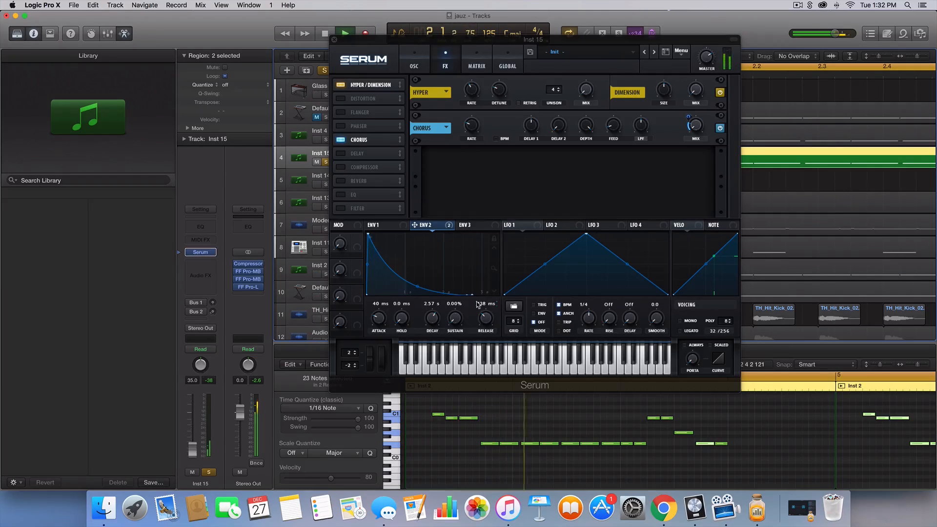
key("space")
Step: Set Env 1's attack to 11 ms and its release to 45 ms
left_click_drag(460, 320, 459, 314)
left_click(393, 225)
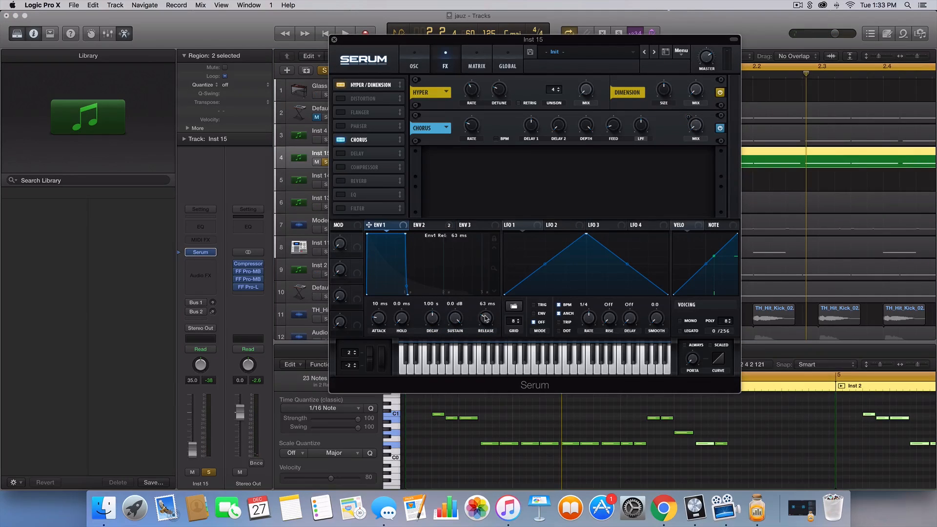
left_click_drag(375, 319, 377, 314)
left_click_drag(486, 322, 482, 323)
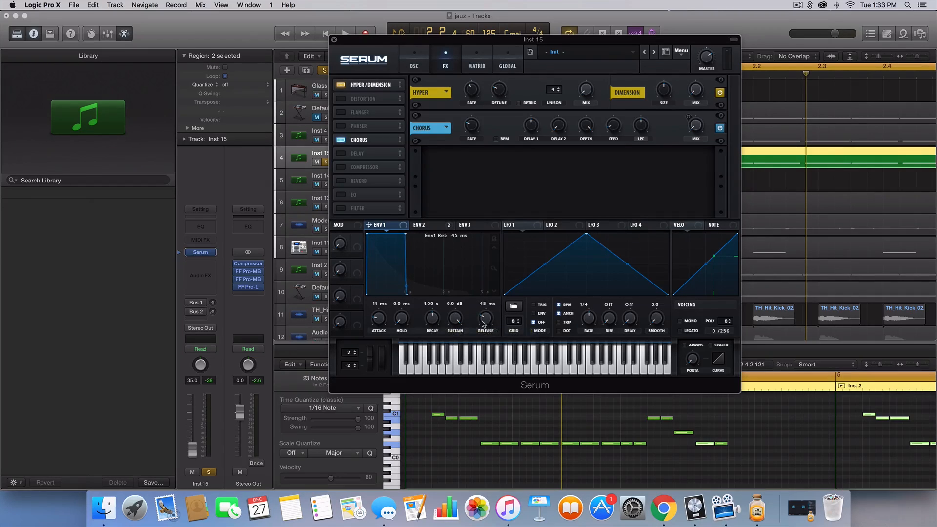
Step: Set Env 2's sustain to 9.62% and listen to the bass line
left_click(431, 225)
left_click_drag(455, 326, 454, 324)
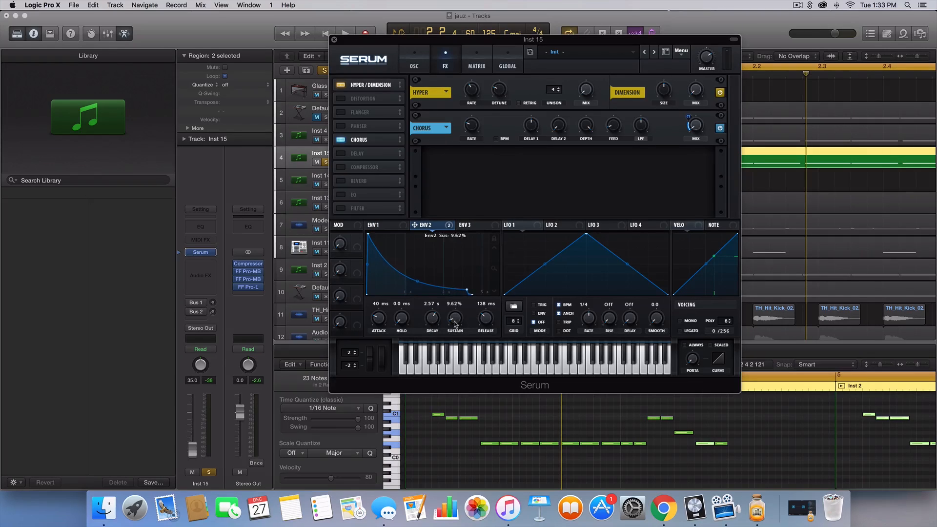
key("space")
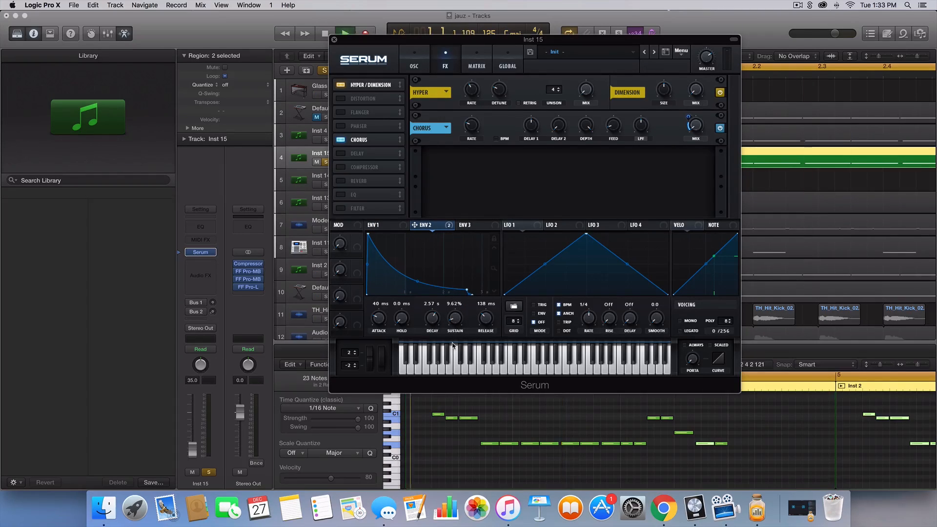
key("space")
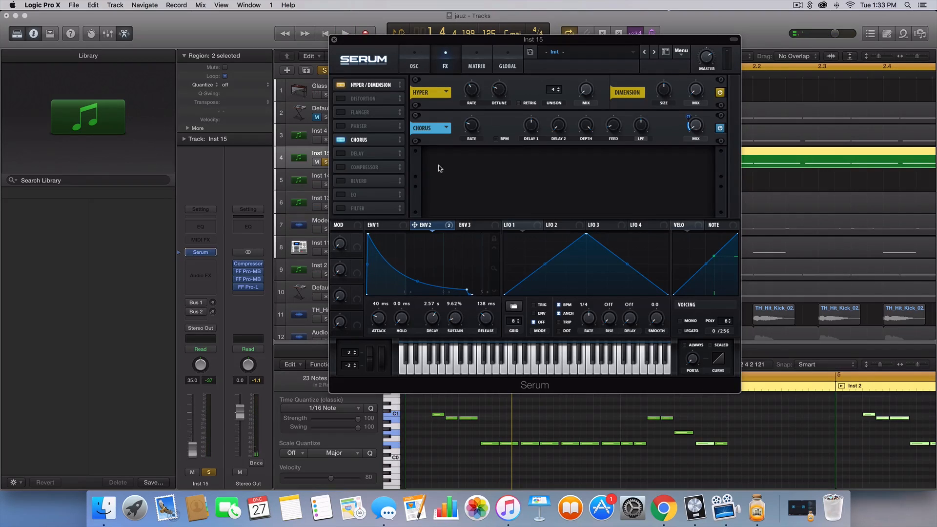
Step: Try adding the Filter effect, remove it, and assign Env 2 to the Hyper mix while listening to the bass line
left_click(340, 208)
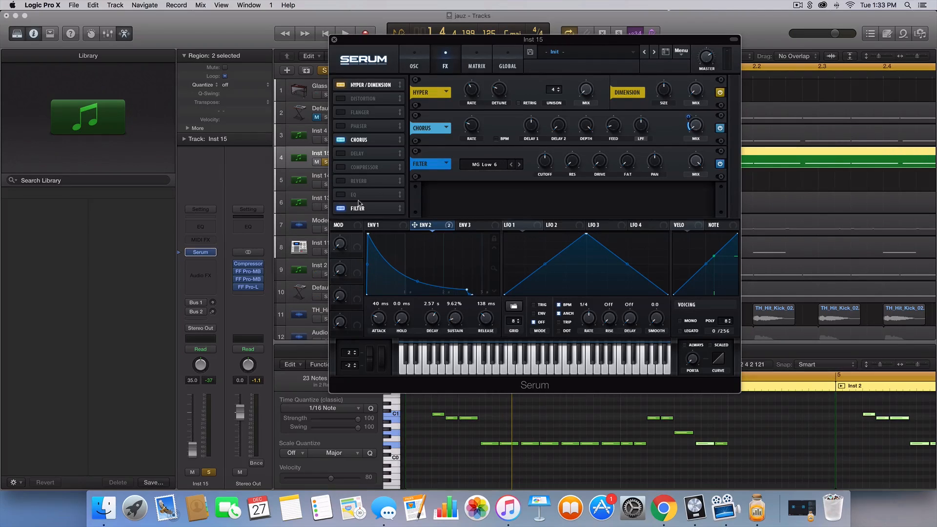
left_click(341, 209)
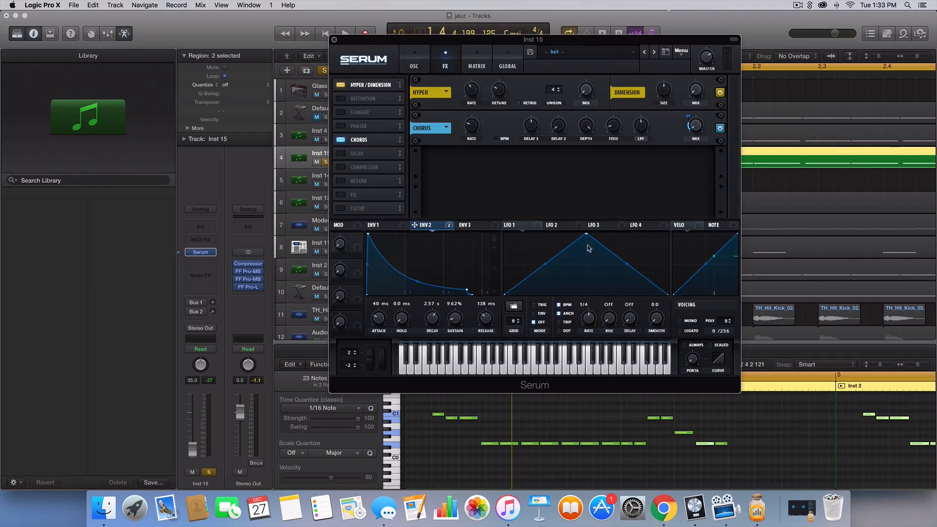
left_click_drag(442, 227, 576, 83)
mouse_move(589, 94)
key("space")
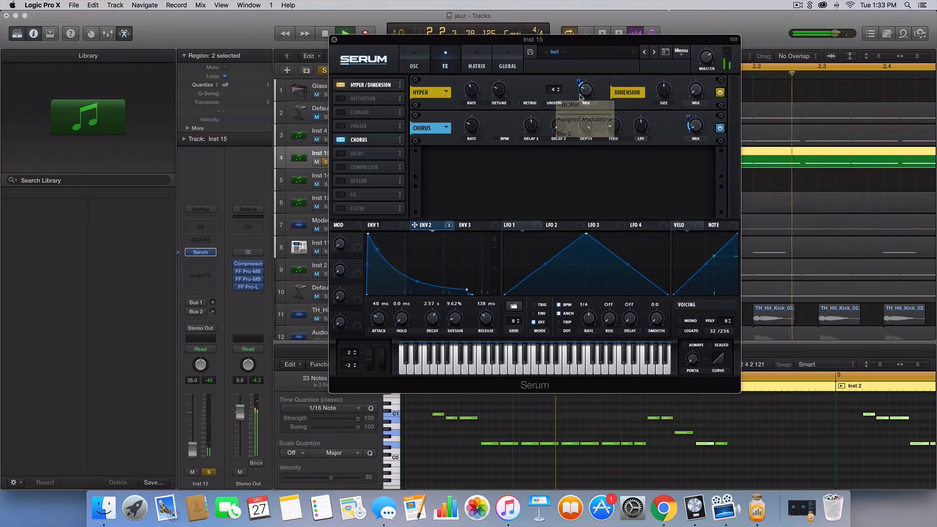
Step: Return to the oscillator view and adjust the main filter's cutoff while the bass line plays
left_click(415, 65)
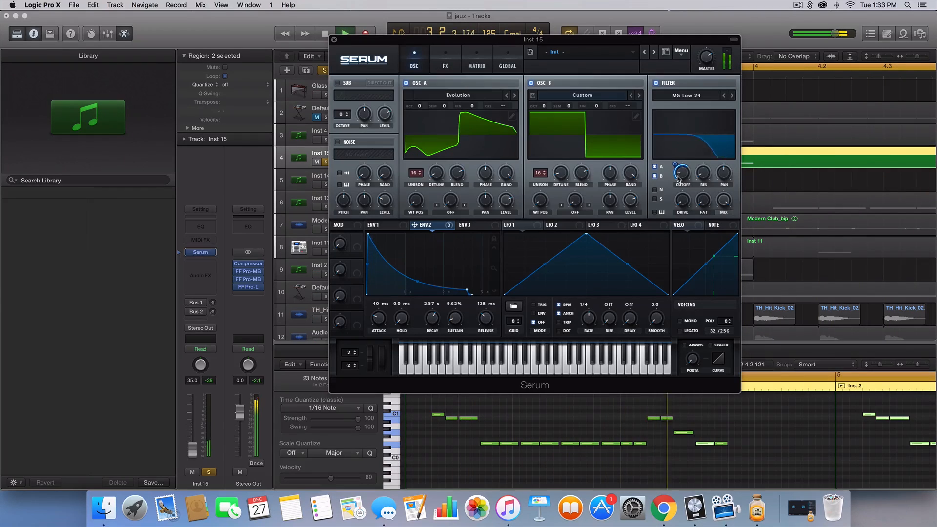
mouse_move(684, 169)
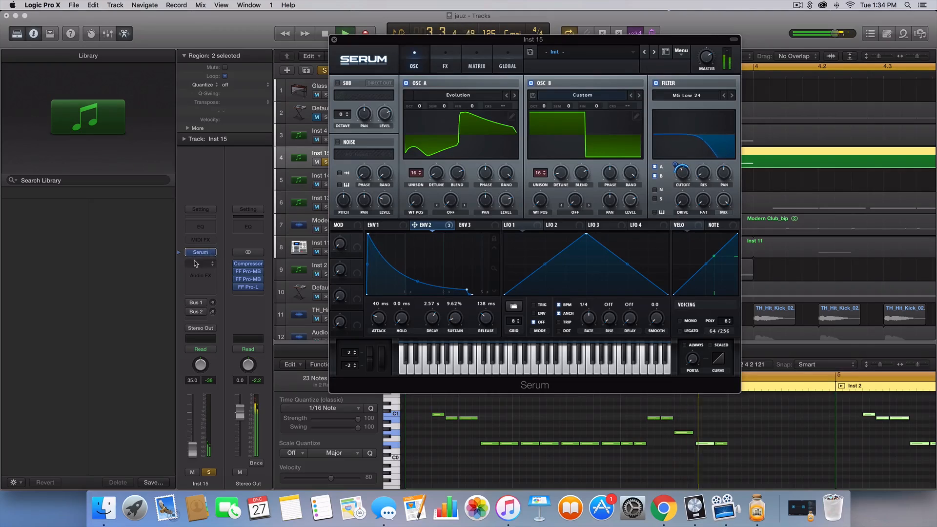
Step: Stop playback, add the Flanger effect in Serum and assign Env 2 to its Mix
key("space")
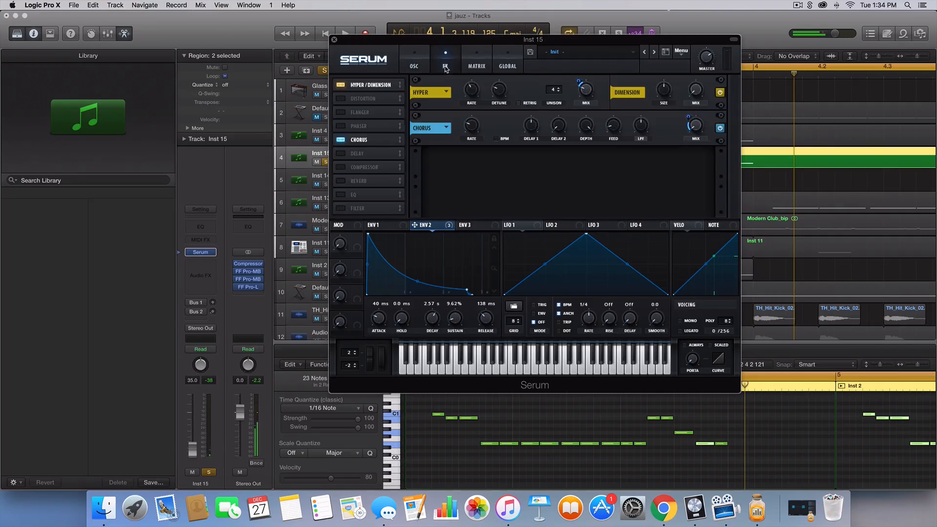
left_click(445, 62)
left_click(341, 112)
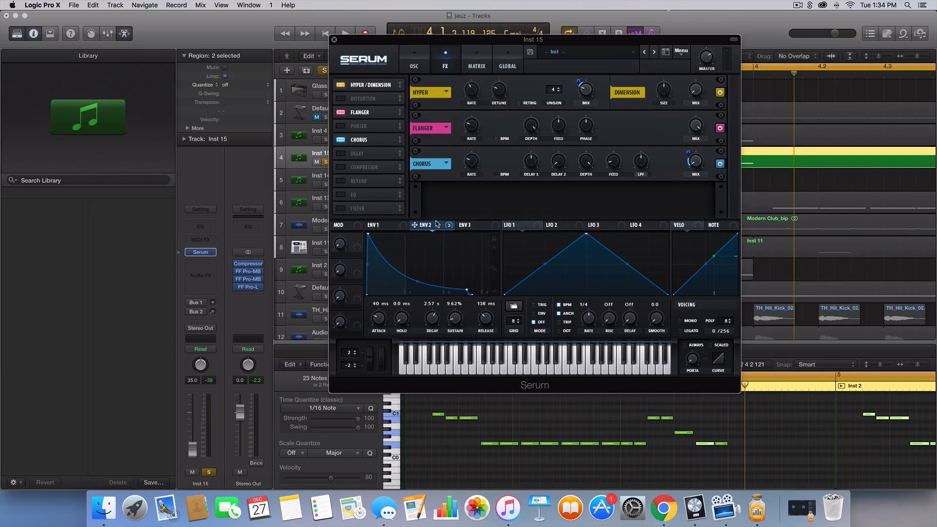
left_click_drag(435, 227, 684, 154)
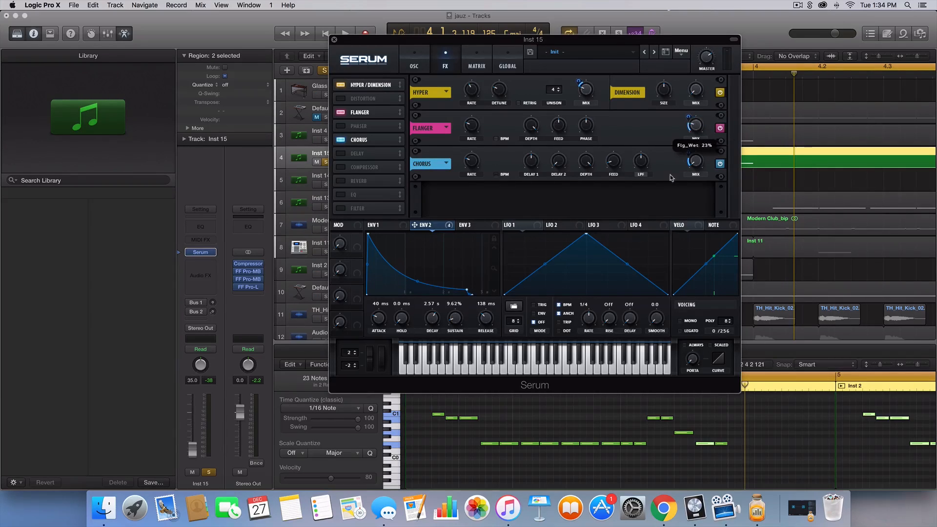
Step: Adjust the Env 2 modulation amount on the Flanger mix, set the mix to 16% and listen to the bass line
left_click_drag(689, 121, 680, 55)
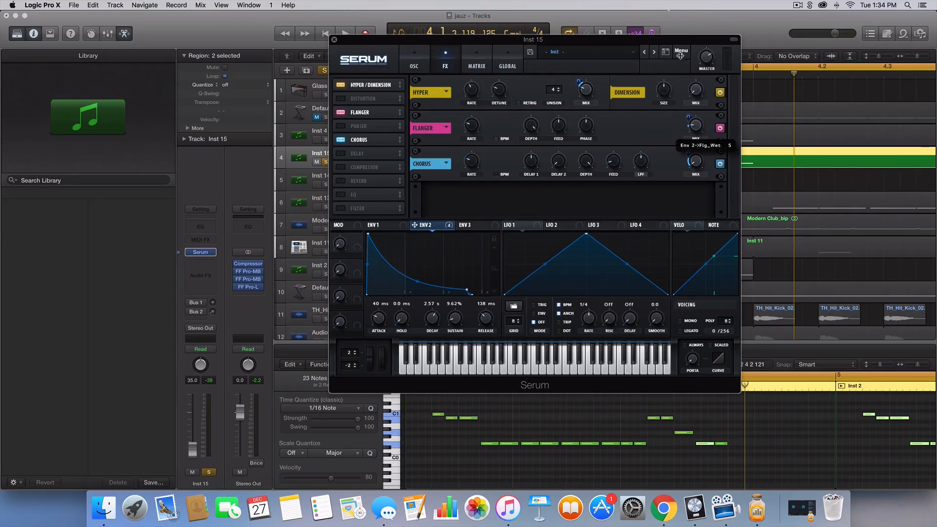
key("space")
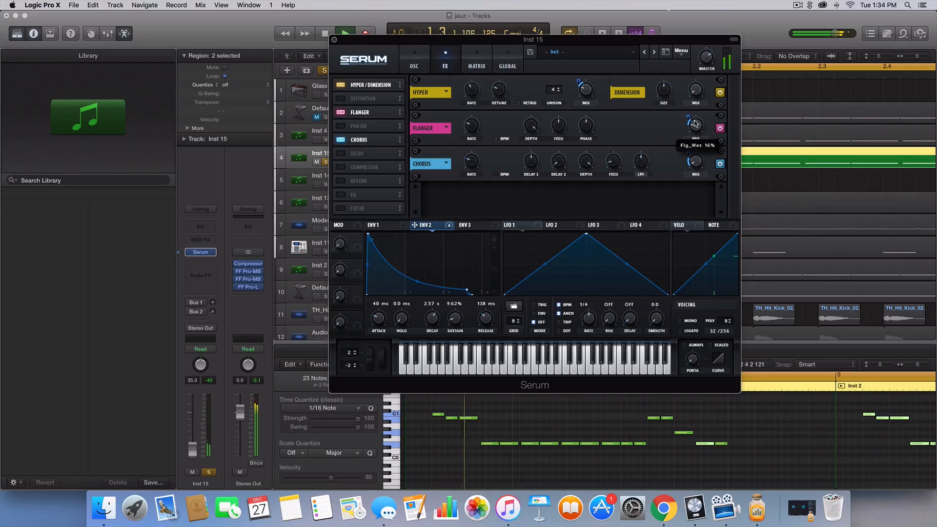
key("space")
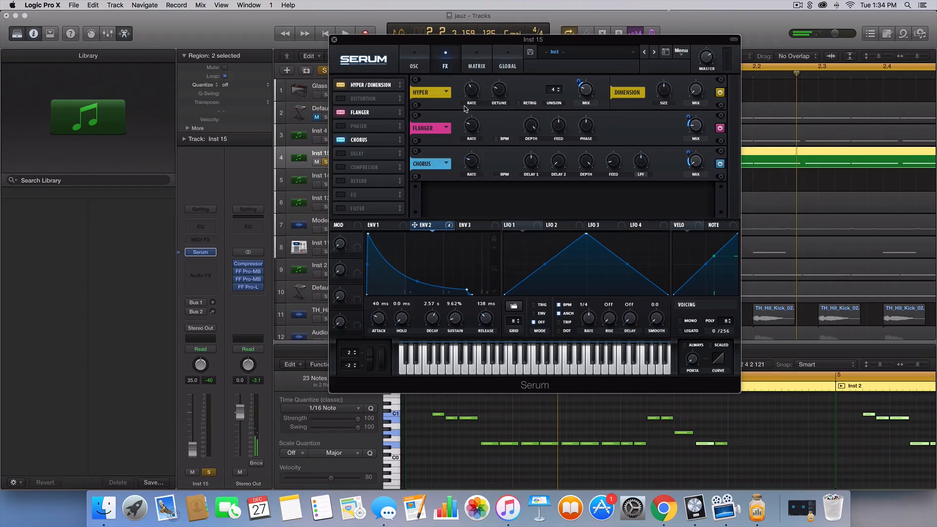
Step: Add the Reverb effect in Serum and adjust its low cut
left_click(340, 181)
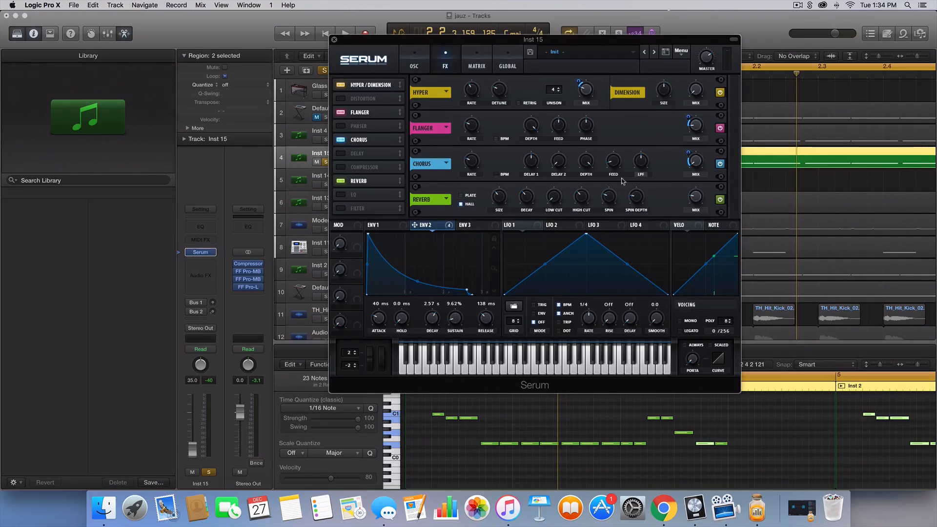
mouse_move(499, 209)
mouse_move(558, 201)
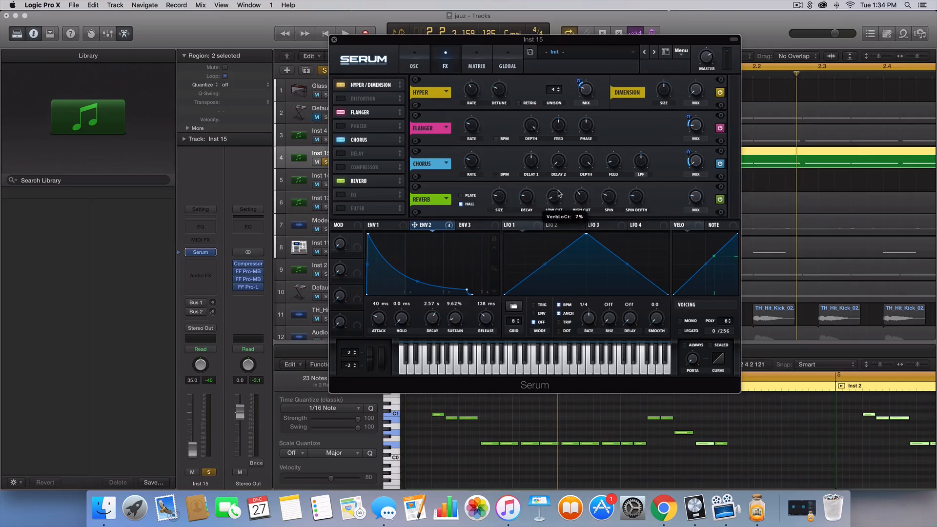
left_click_drag(558, 196, 557, 185)
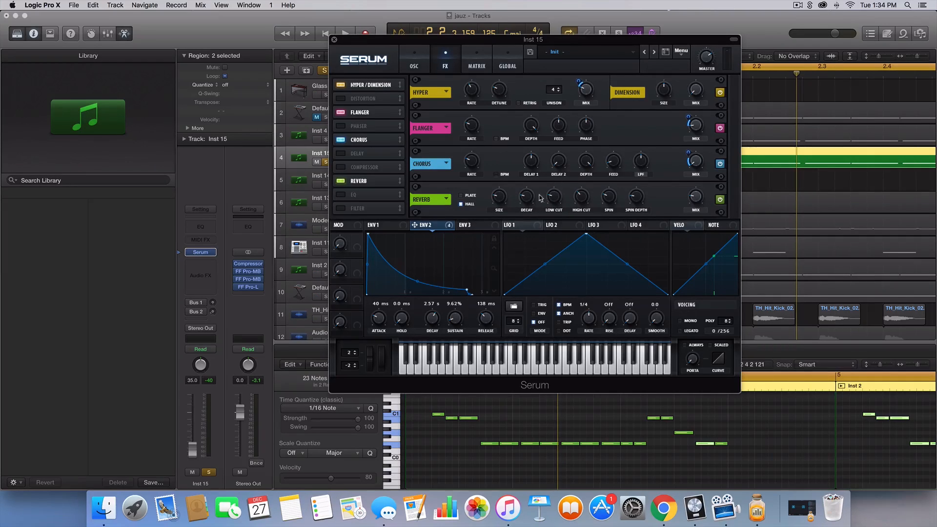
mouse_move(529, 203)
Step: Listen to the bass line with the reverb enabled
key("space")
mouse_move(697, 200)
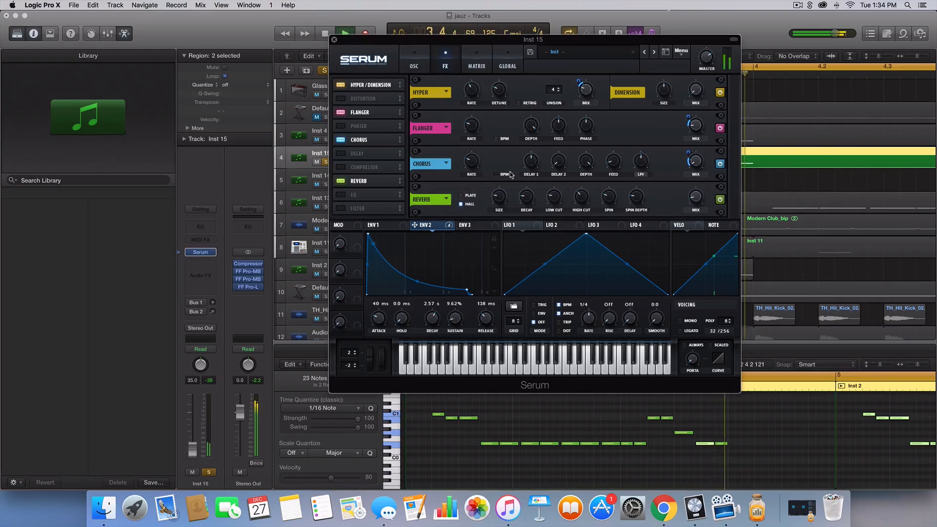
key("space")
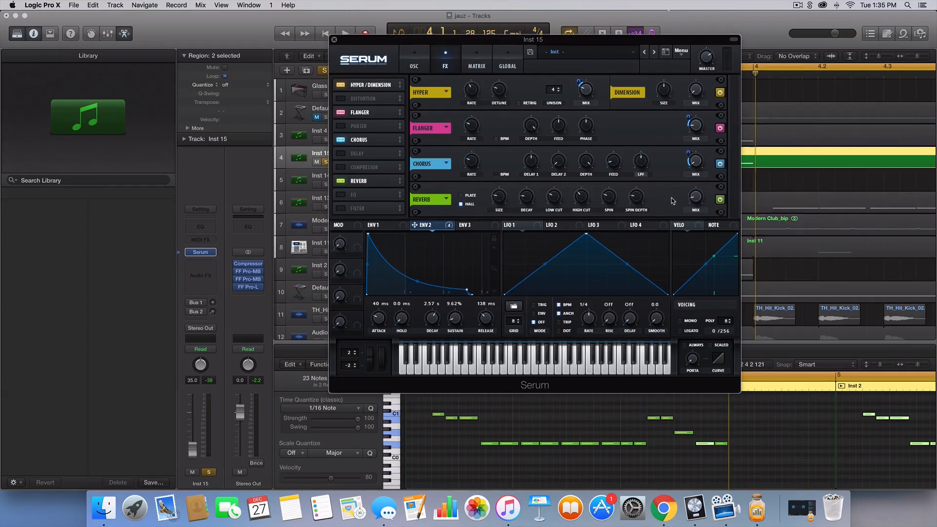
key("space")
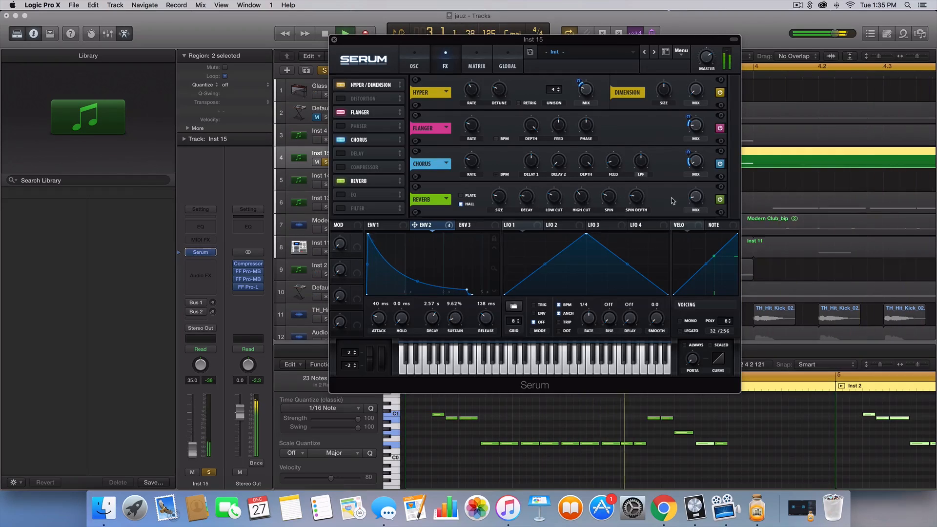
key("space")
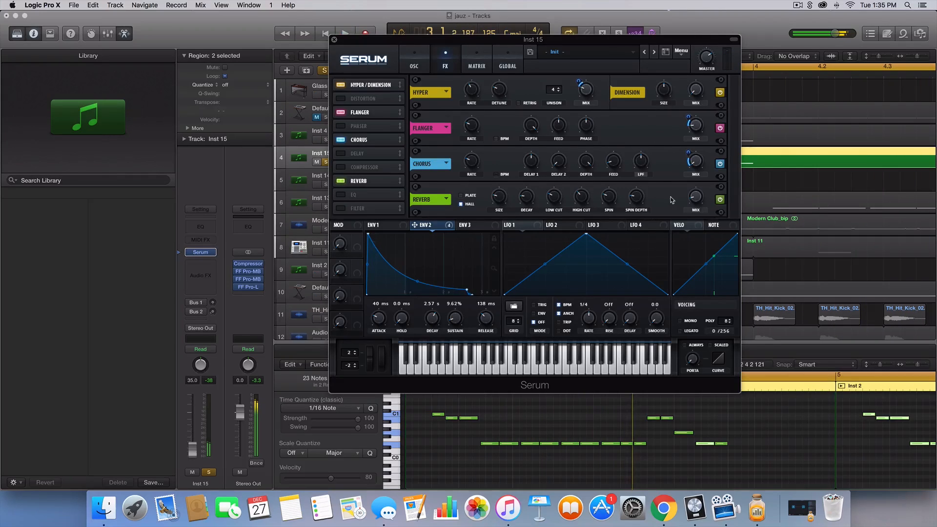
Step: Close Serum and insert a stereo Channel EQ in the first audio effect slot of Inst 15
left_click(334, 40)
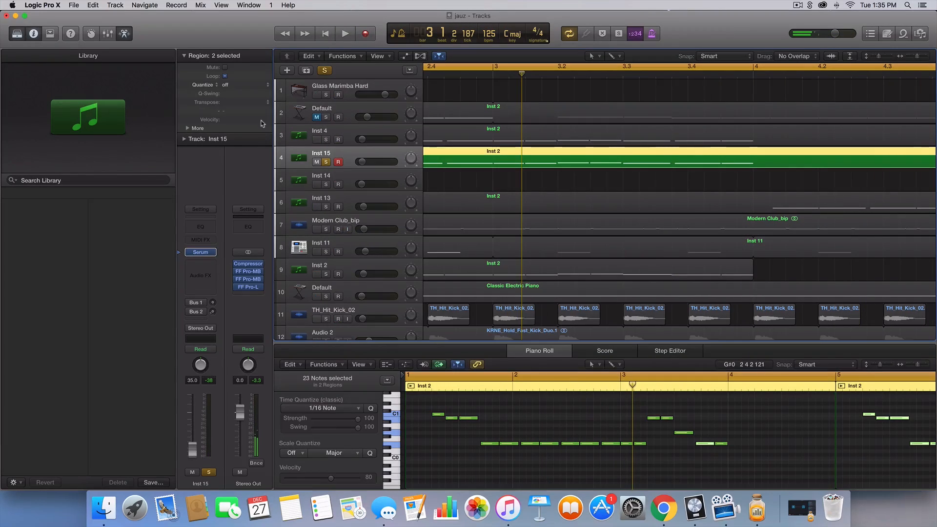
left_click(198, 263)
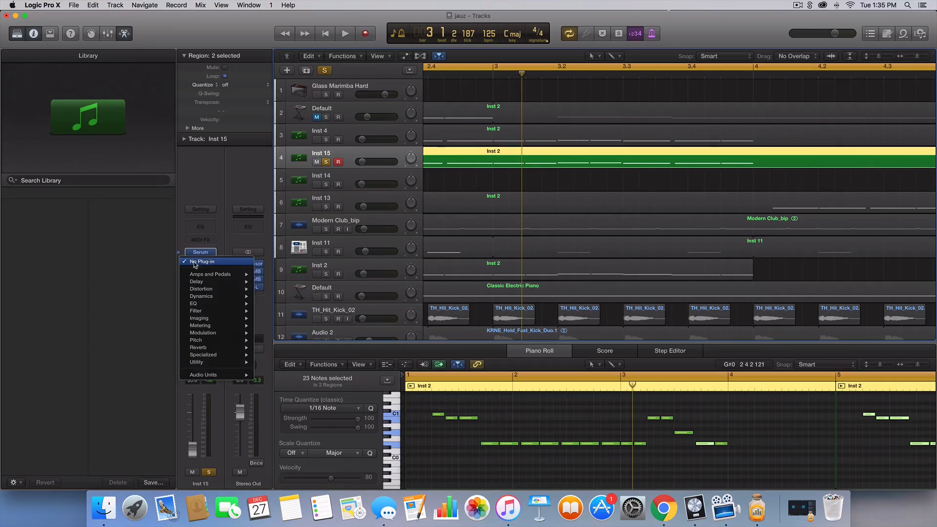
mouse_move(194, 305)
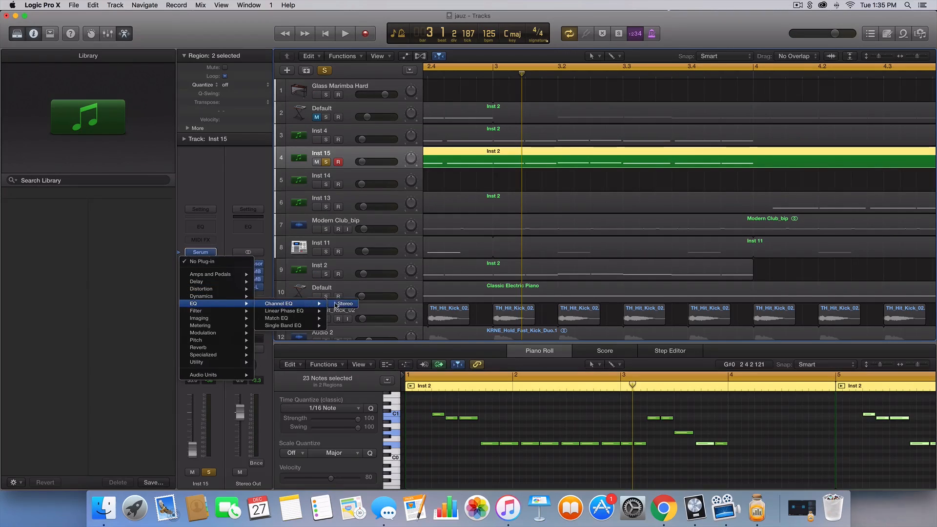
left_click(283, 304)
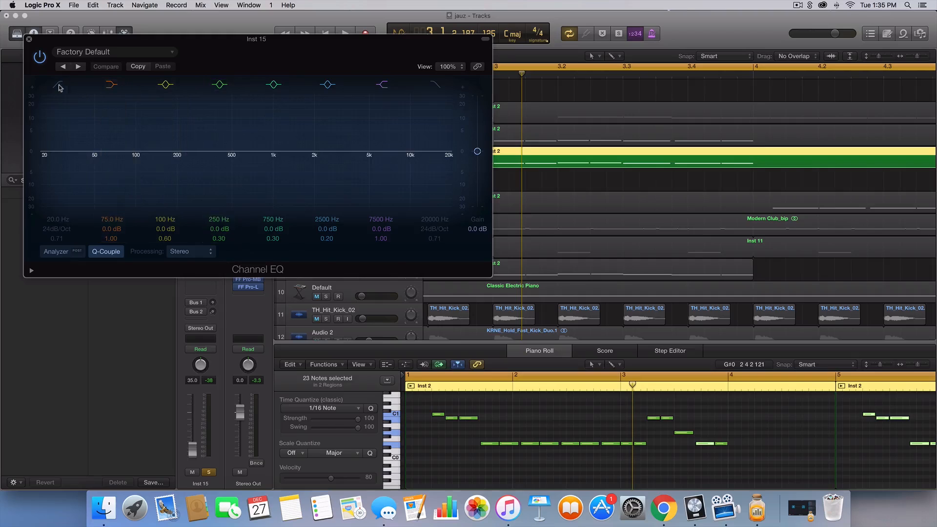
Step: Cut the bass's low end with a 24 dB/Oct high-pass at 152 Hz, listen and close the Channel EQ
left_click_drag(51, 182, 181, 183)
key("space")
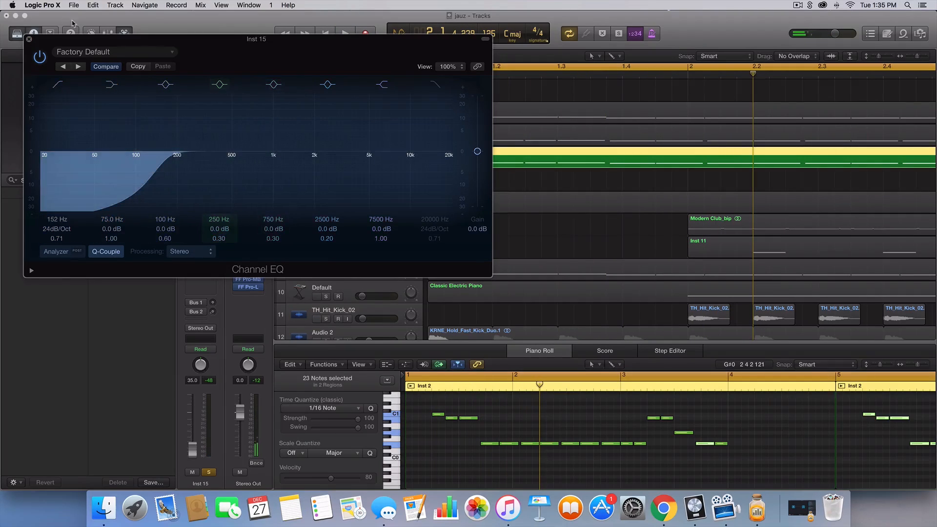
left_click(29, 40)
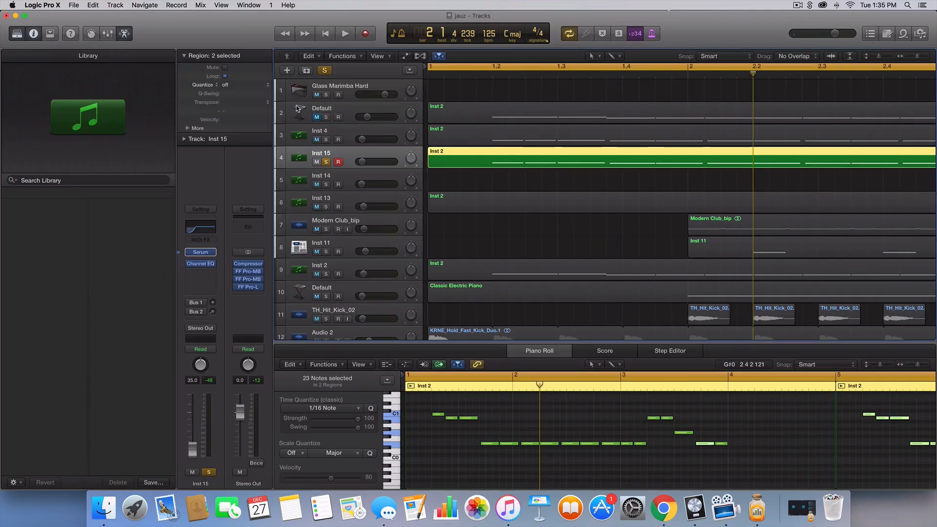
left_click(589, 189)
scroll(586, 186, "down", 5)
left_click(532, 167)
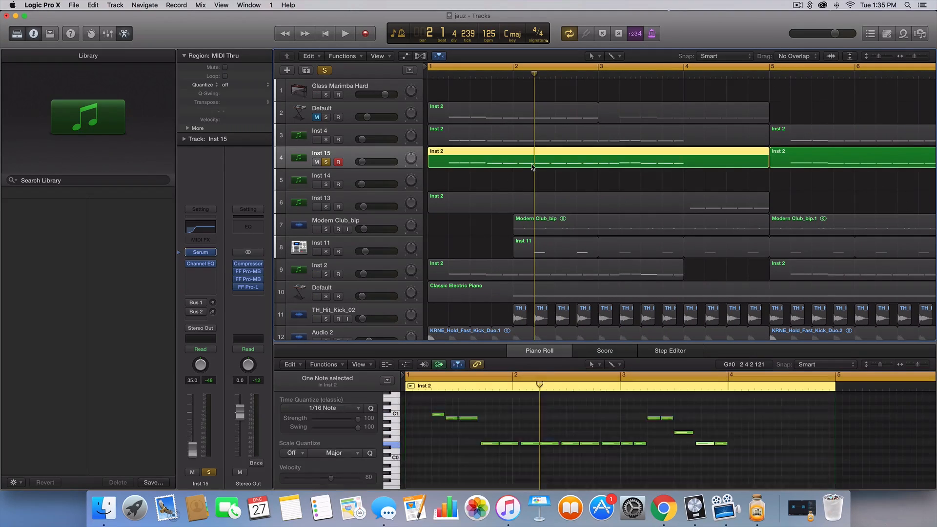
left_click(513, 189)
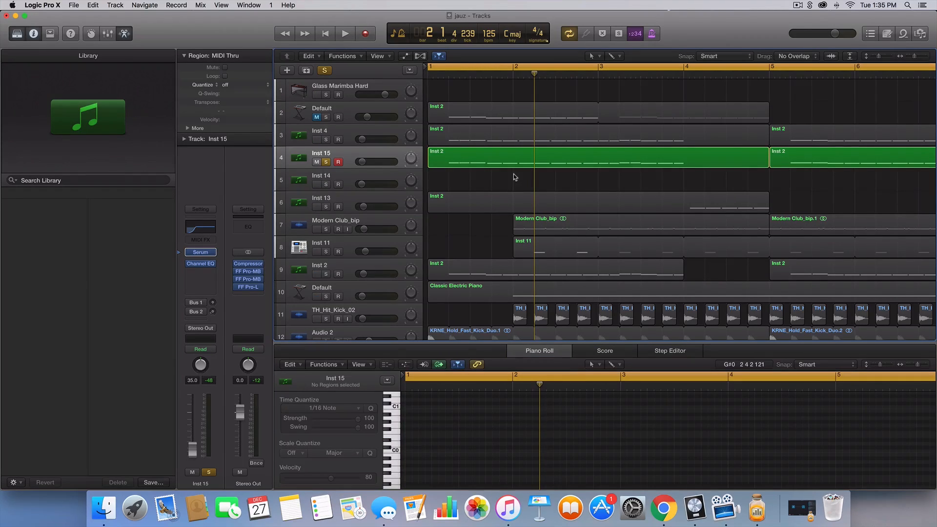
left_click(507, 157)
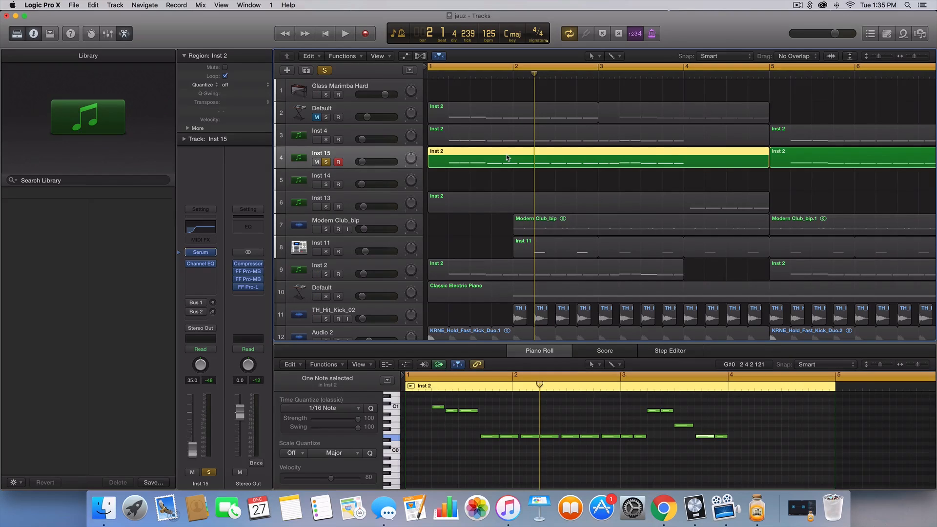
left_click(495, 180)
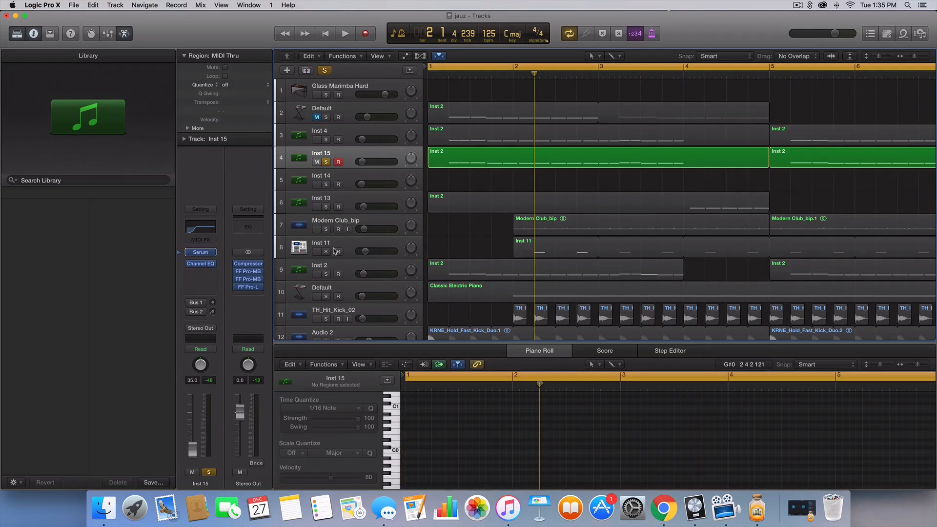
Step: Review the oscillator settings and the filter cutoff's assigned modulator in the Serum patch on Inst 15
left_click(197, 253)
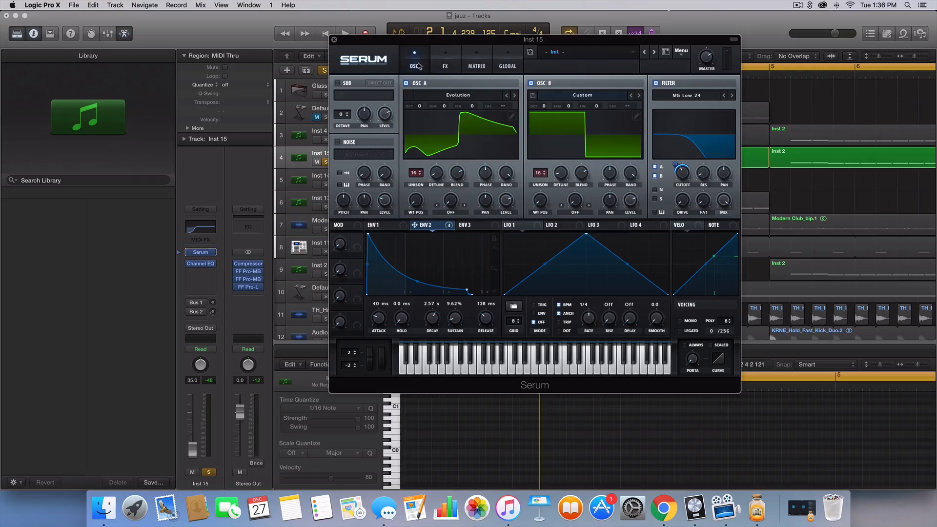
left_click(334, 40)
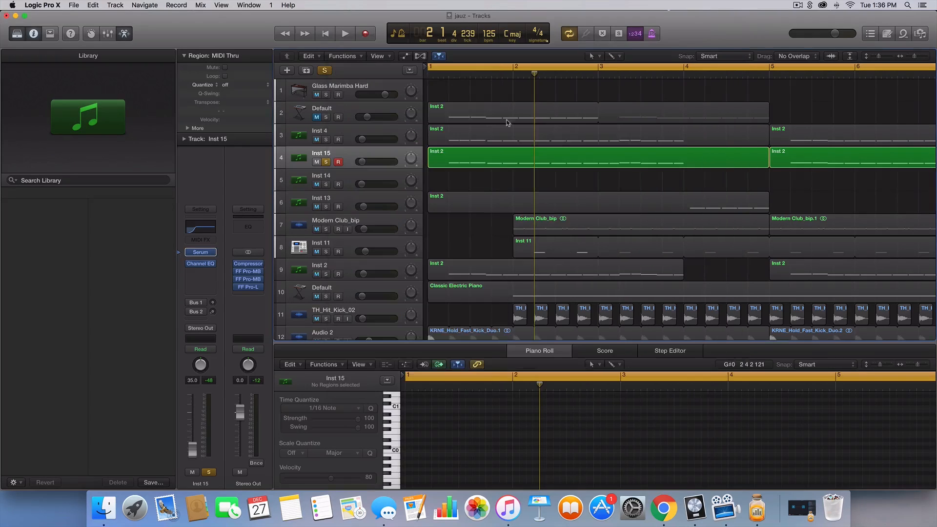
key("super+Left")
key("super+Left")
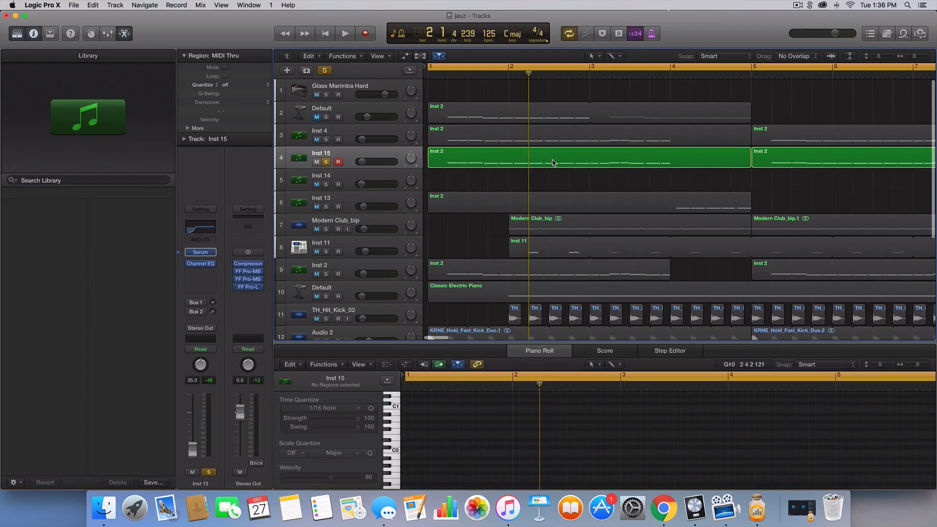
scroll(552, 163, "down", 5)
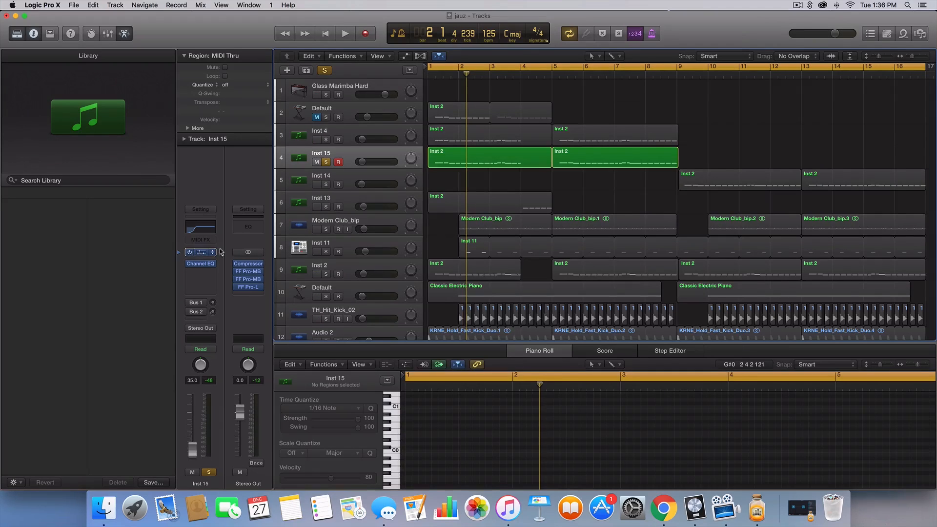
left_click(201, 252)
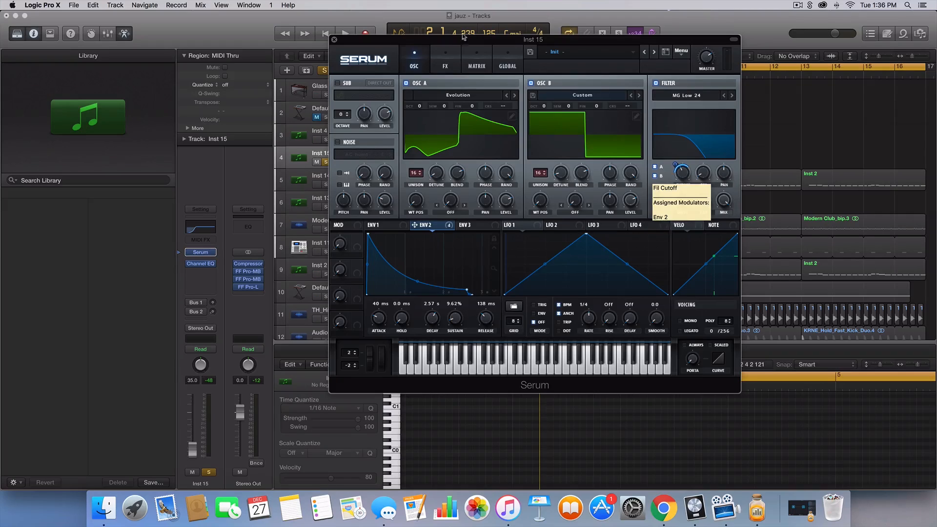
left_click(334, 40)
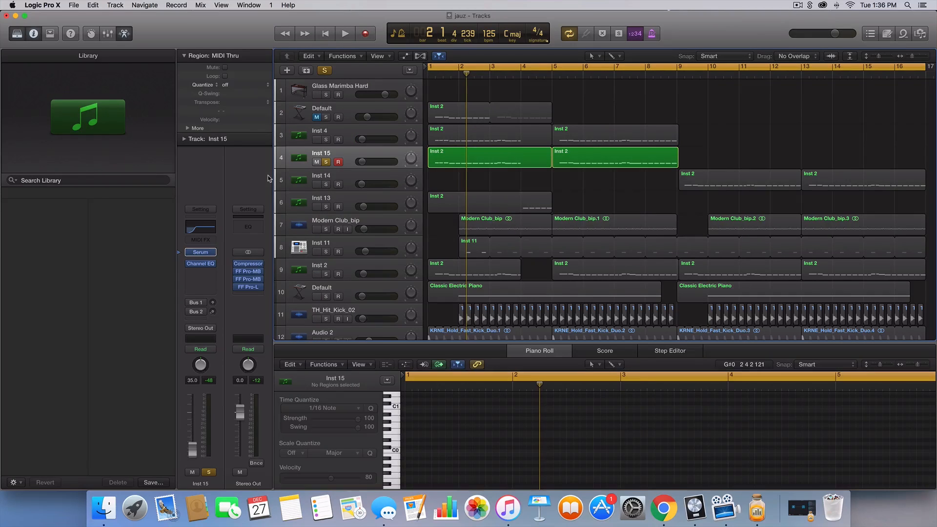
Step: Insert the stereo FabFilter Pro-C 2 compressor after the Channel EQ on Inst 15
left_click(205, 268)
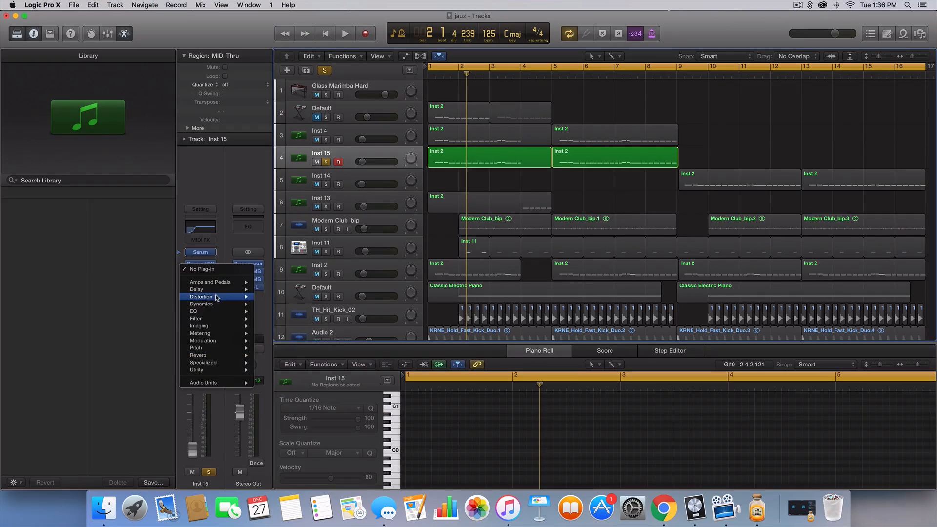
mouse_move(214, 382)
mouse_move(290, 398)
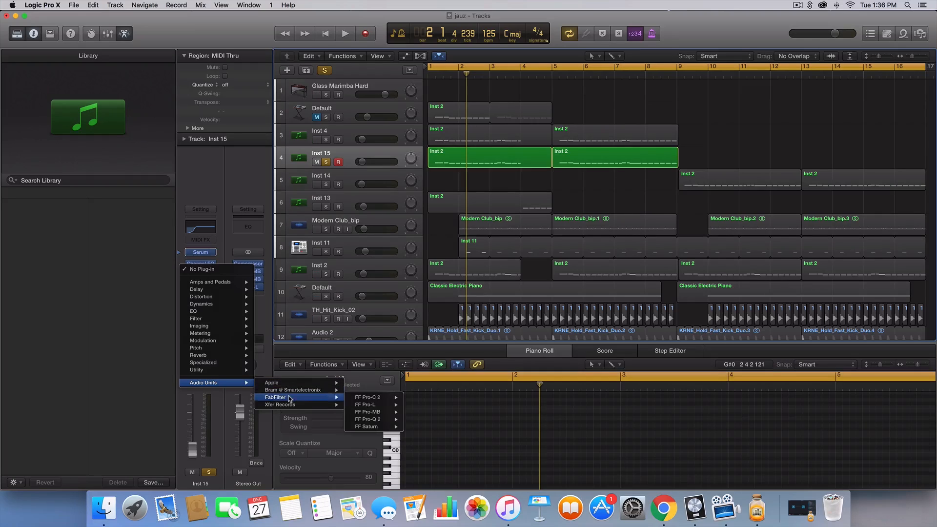
mouse_move(386, 398)
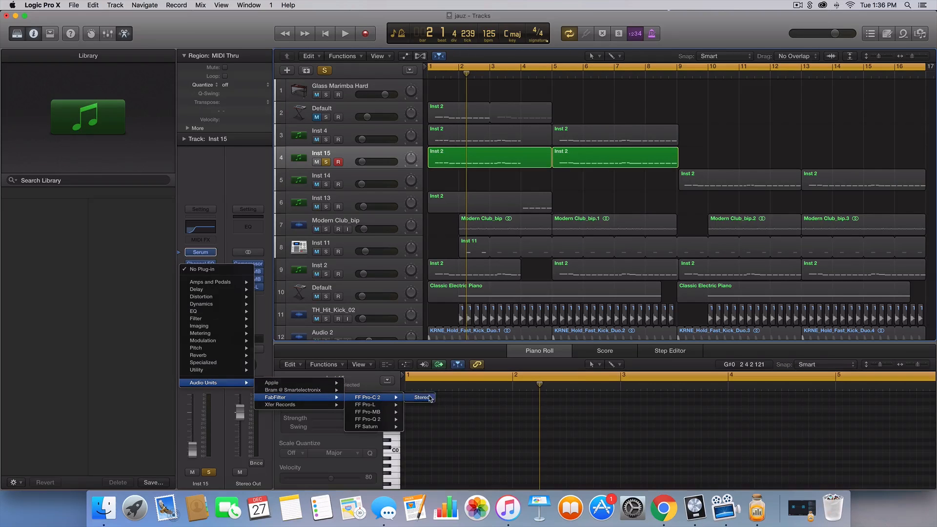
left_click(422, 398)
Step: Play the Inst 15 bass, audition the first compressor's triggering signal, and shorten its release
key("space")
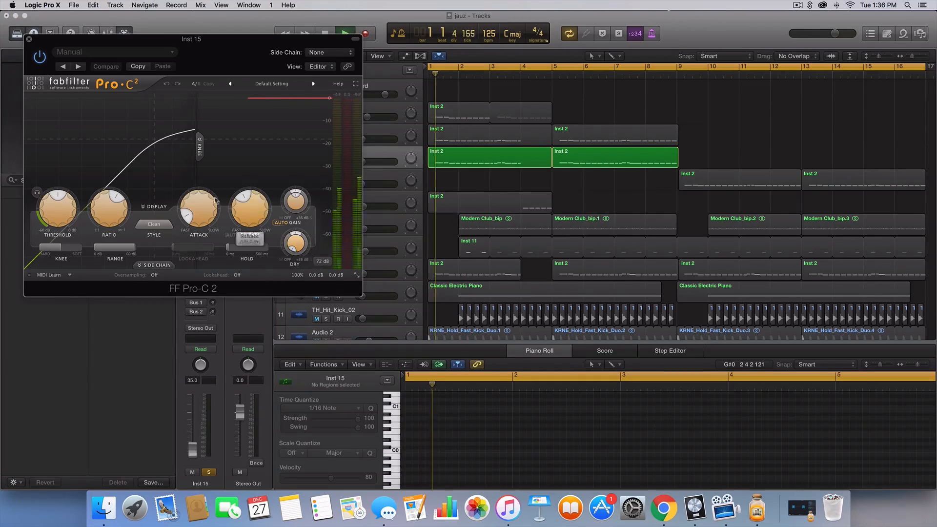
mouse_move(62, 196)
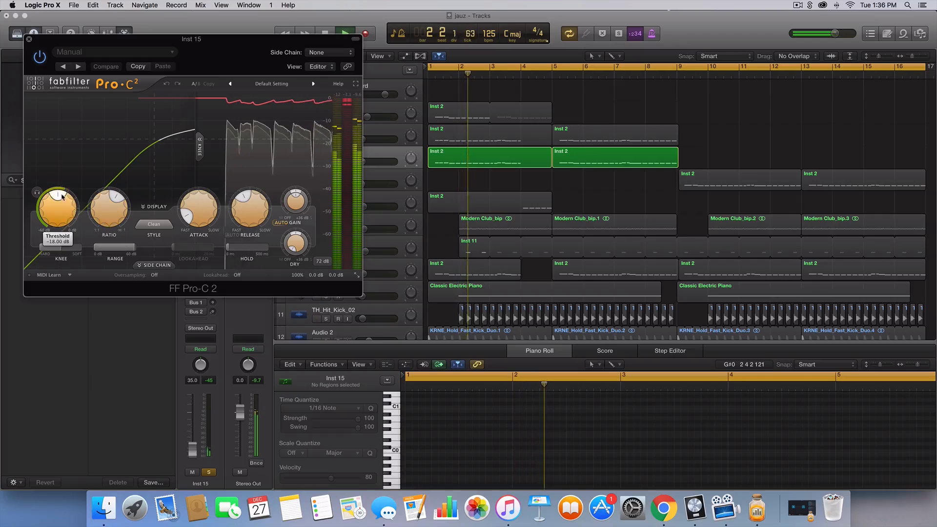
left_click(37, 192)
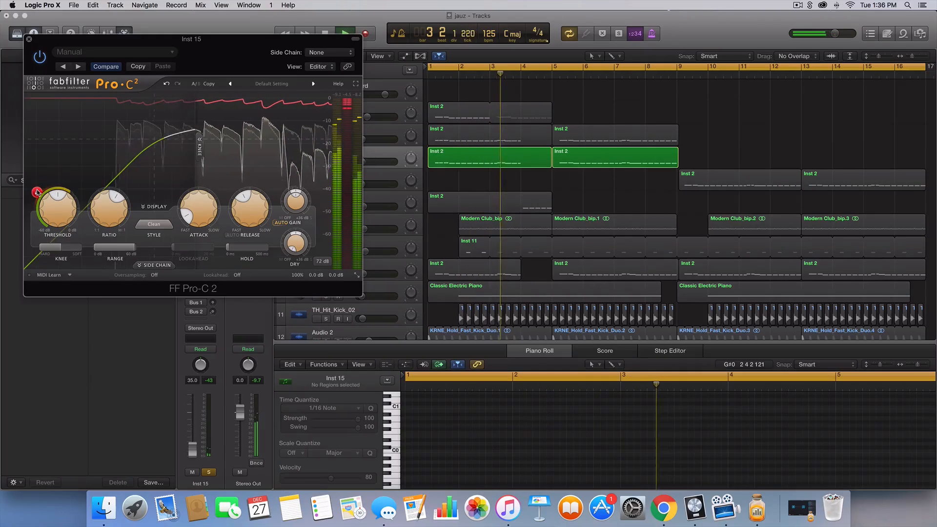
left_click(37, 192)
mouse_move(235, 205)
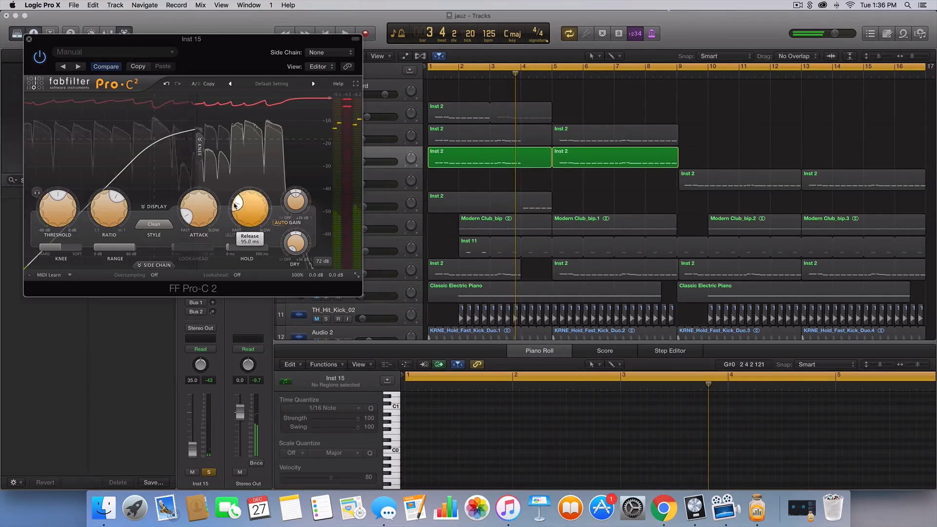
left_click_drag(235, 205, 234, 216)
key("space")
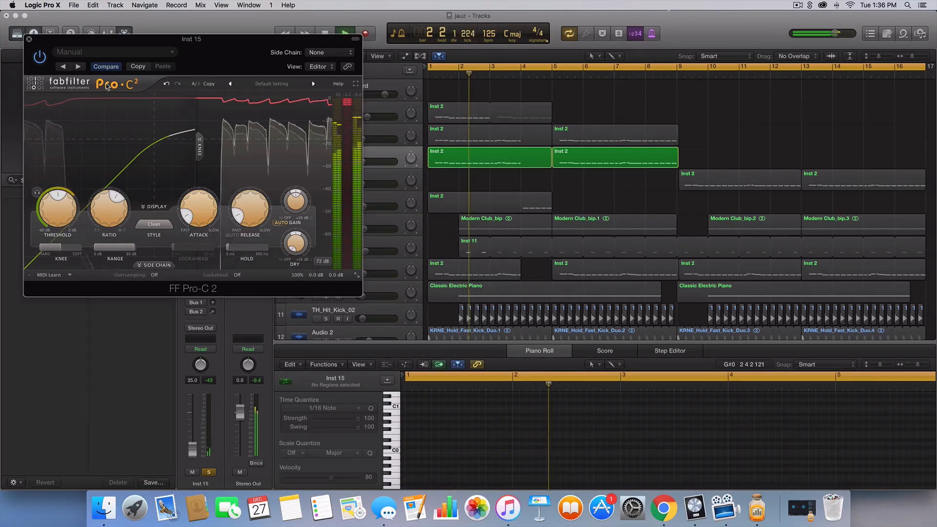
Step: Lower the first compressor's threshold and raise its ratio while listening, and close the plug-in and stop playback
key("space")
mouse_move(132, 220)
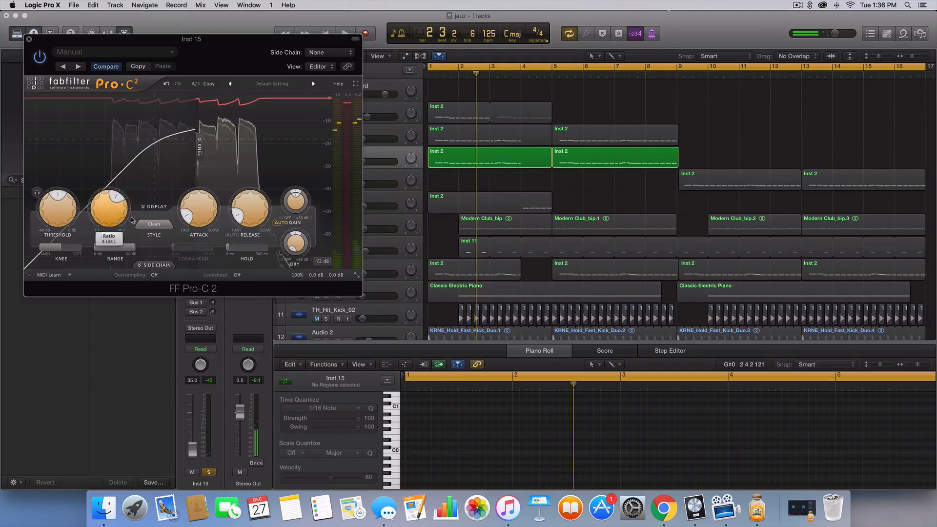
mouse_move(71, 199)
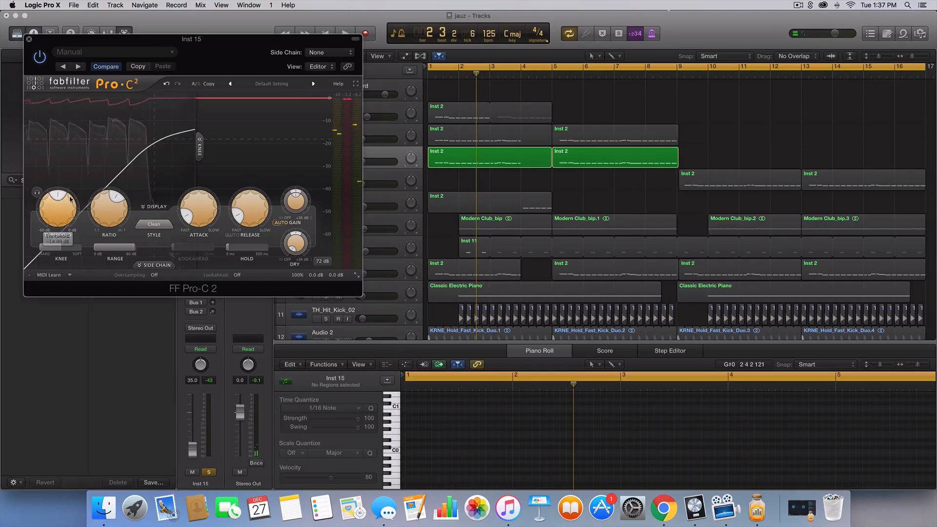
key("space")
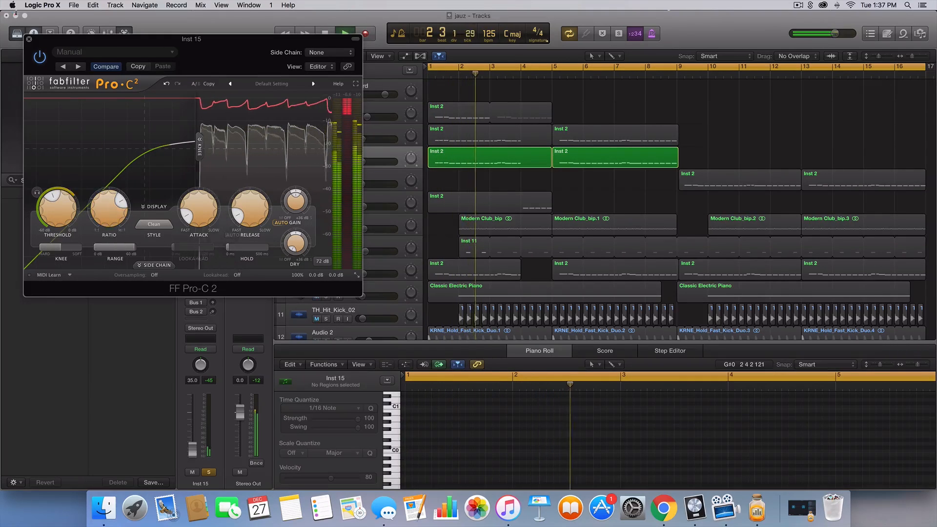
left_click(29, 39)
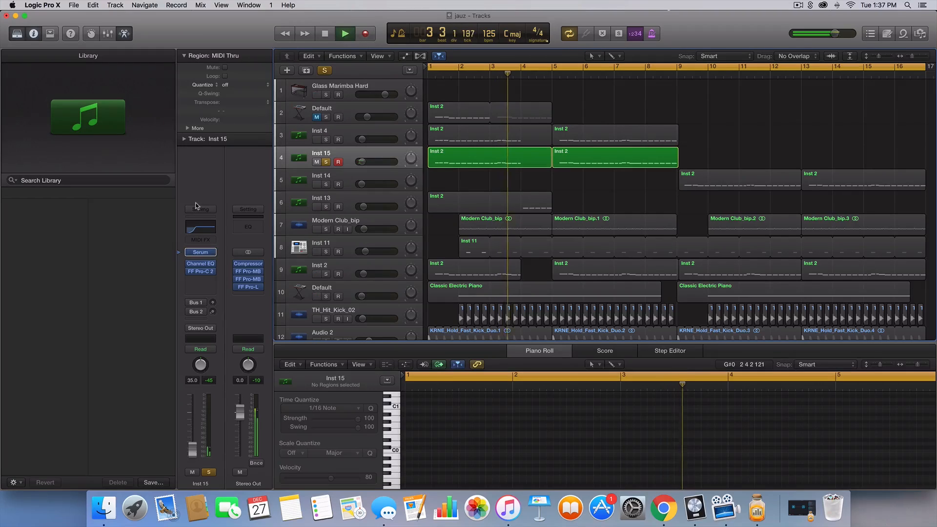
key("space")
Step: Insert a second stereo FabFilter Pro-C 2 below the first one on Inst 15
left_click(200, 280)
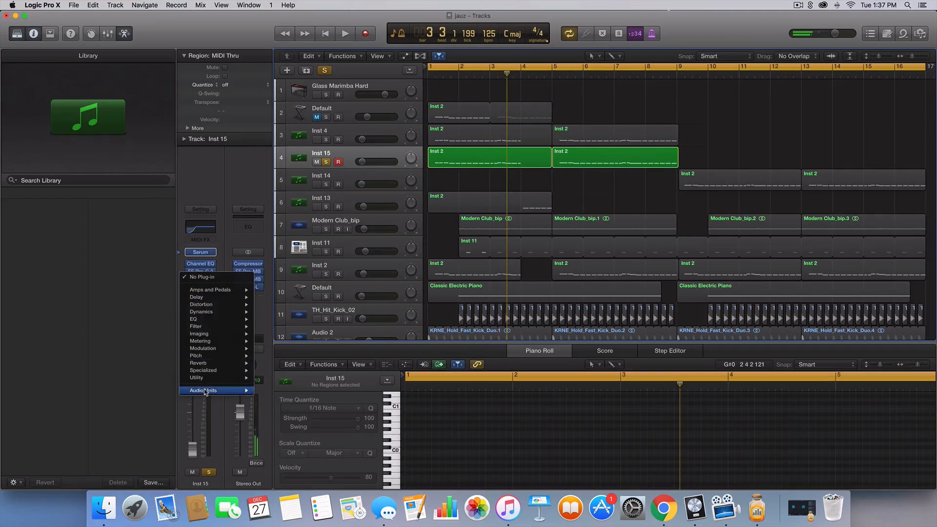
mouse_move(205, 390)
mouse_move(293, 405)
mouse_move(379, 408)
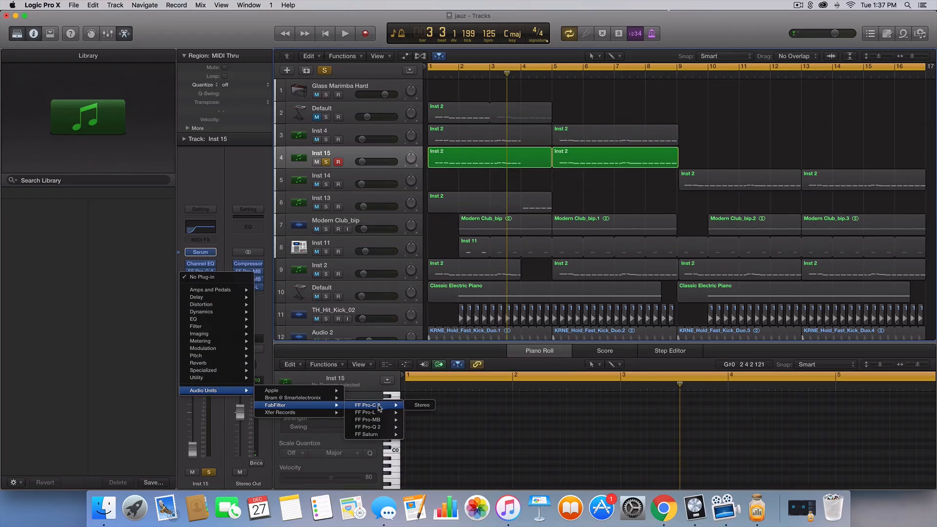
left_click(422, 405)
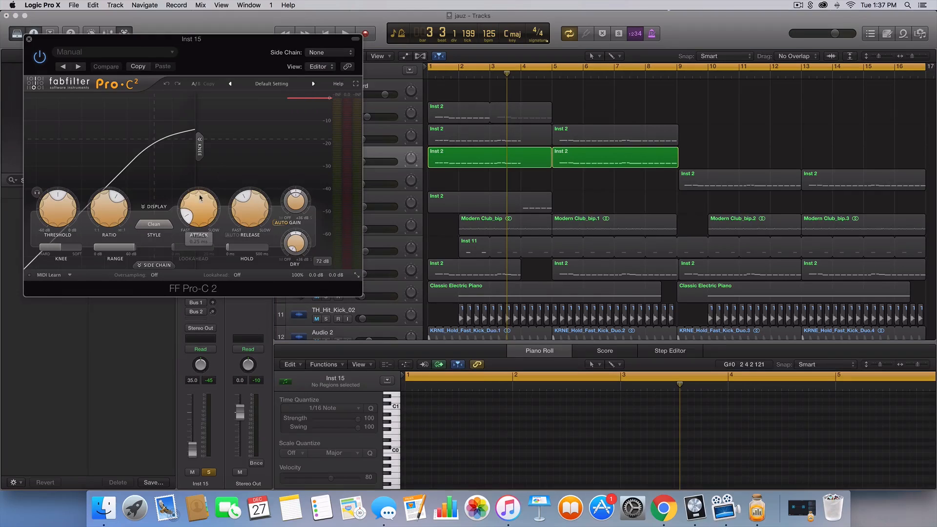
Step: Slow the second compressor's attack and release, lower its threshold slightly while listening, and close it
left_click_drag(200, 198, 228, 210)
key("space")
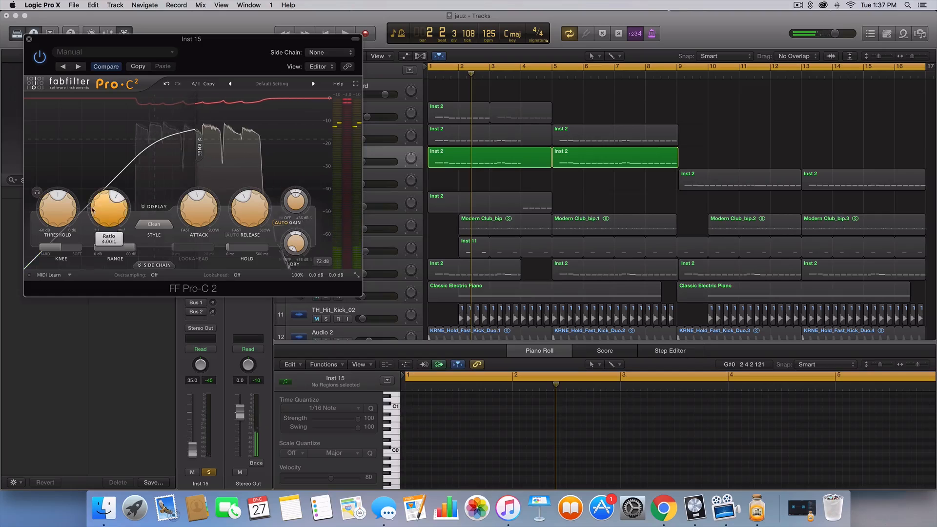
key("space")
left_click_drag(57, 196, 57, 201)
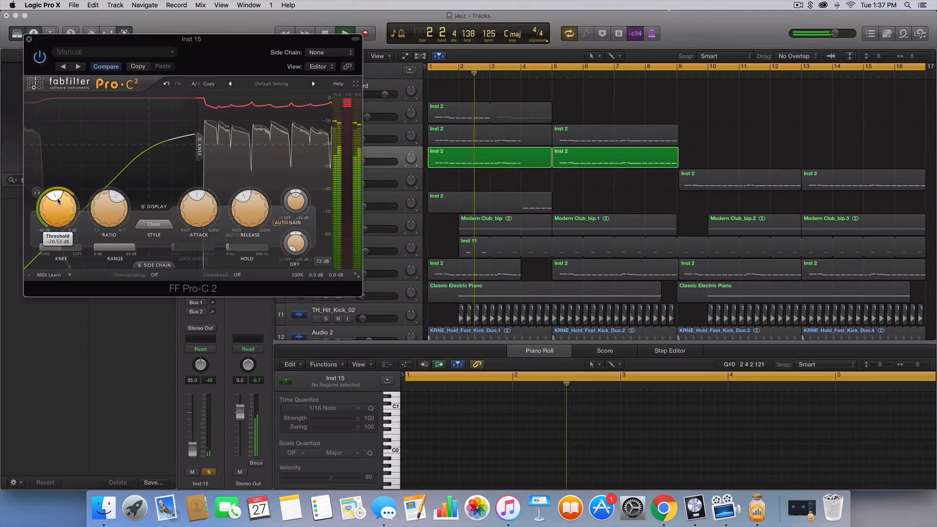
left_click_drag(61, 202, 63, 200)
key("space")
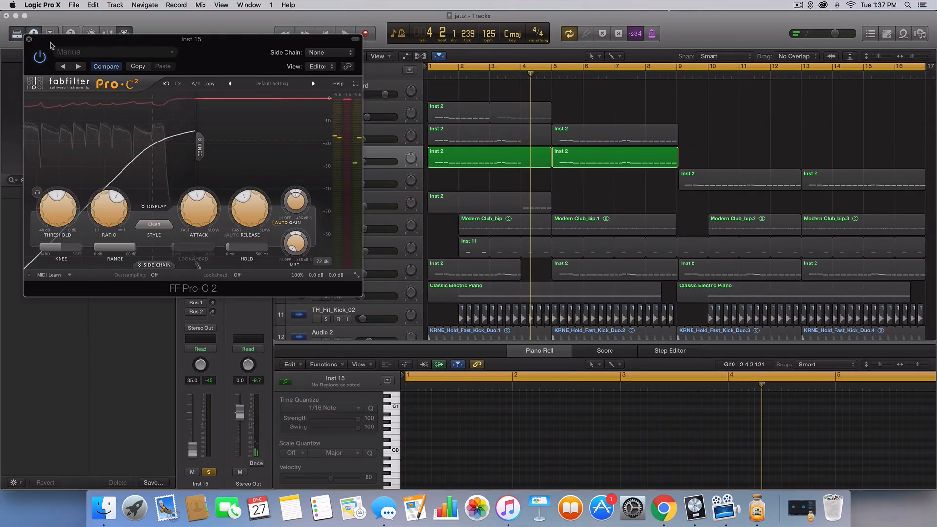
key("super+w")
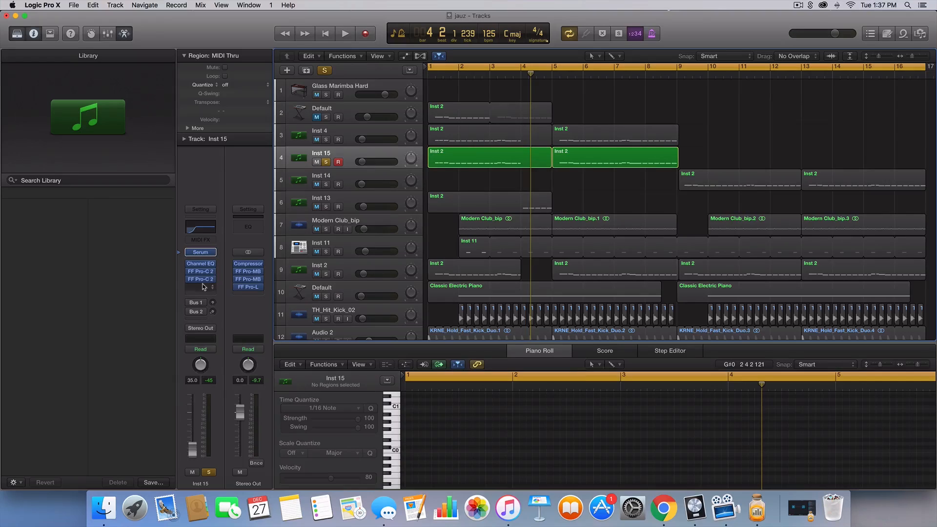
Step: Insert Logic's stereo Limiter below the two compressors on Inst 15
left_click(203, 287)
mouse_move(216, 399)
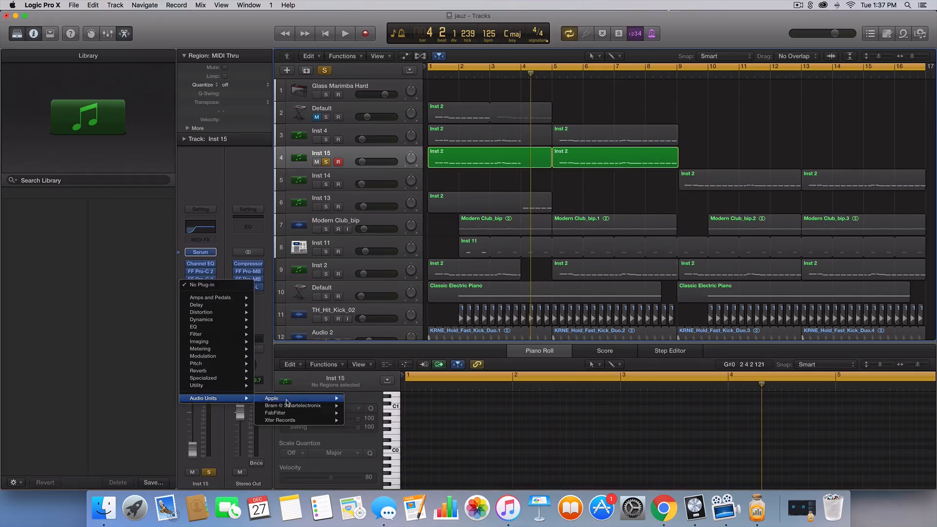
mouse_move(218, 314)
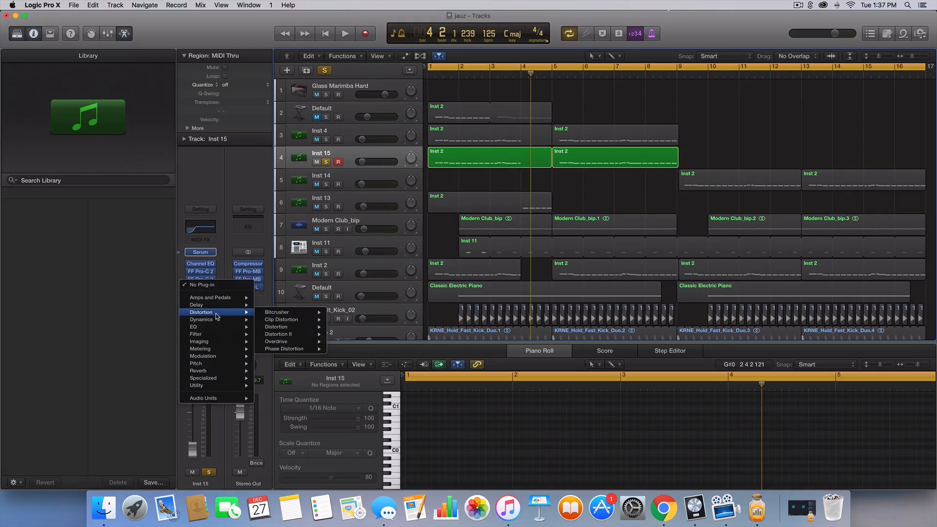
mouse_move(312, 358)
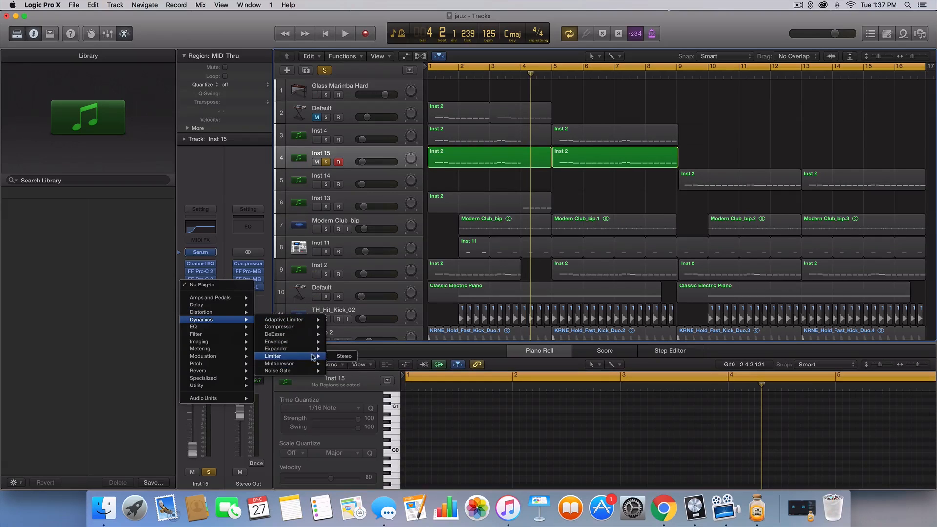
left_click(344, 357)
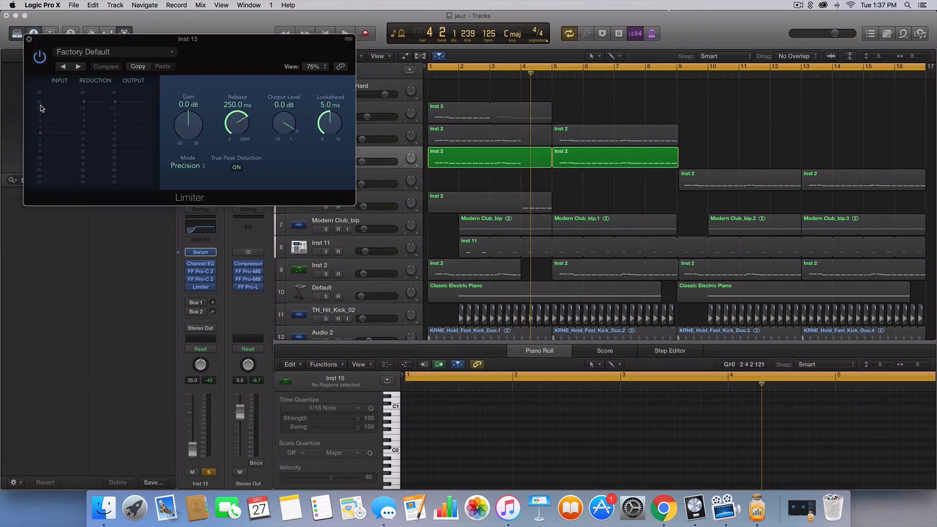
Step: Set the Limiter's gain to +15.5 dB and output level to -8.0 dB while listening, and close it
key("space")
left_click_drag(189, 117, 192, 73)
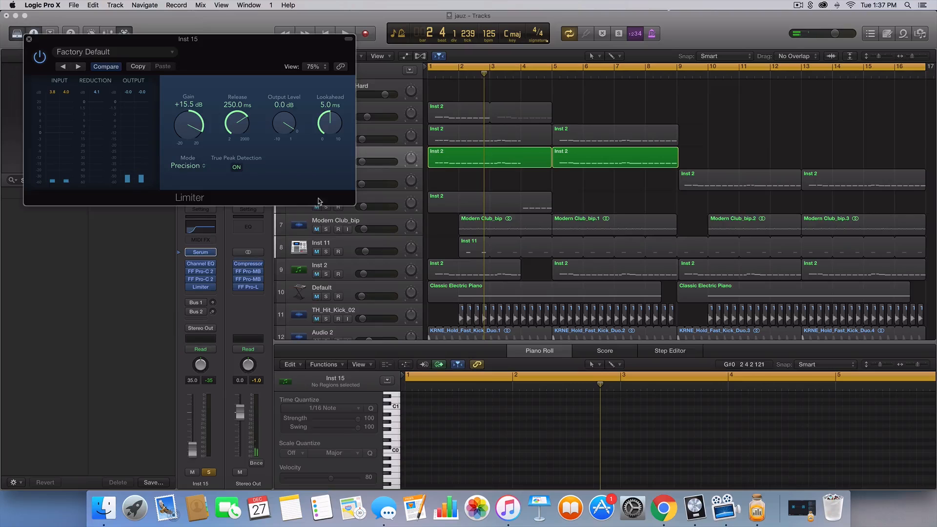
key("Return")
key("space")
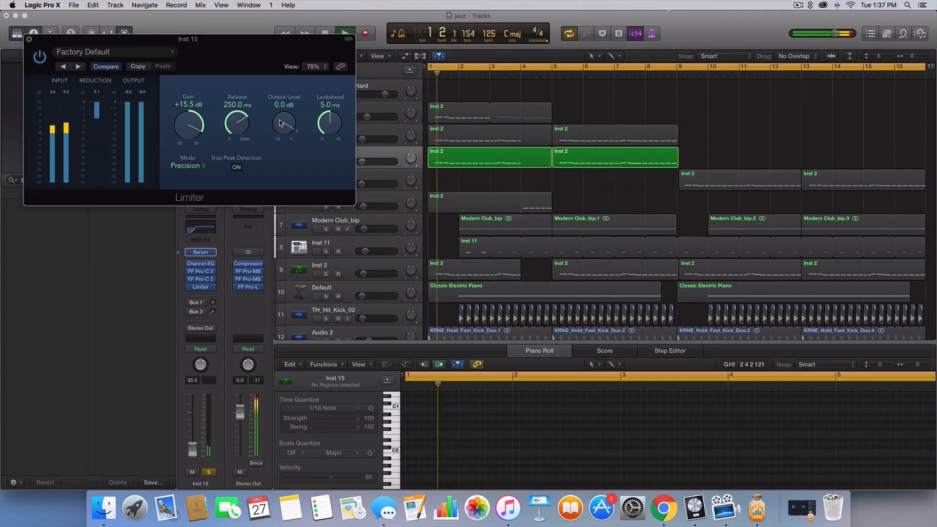
left_click_drag(281, 123, 286, 253)
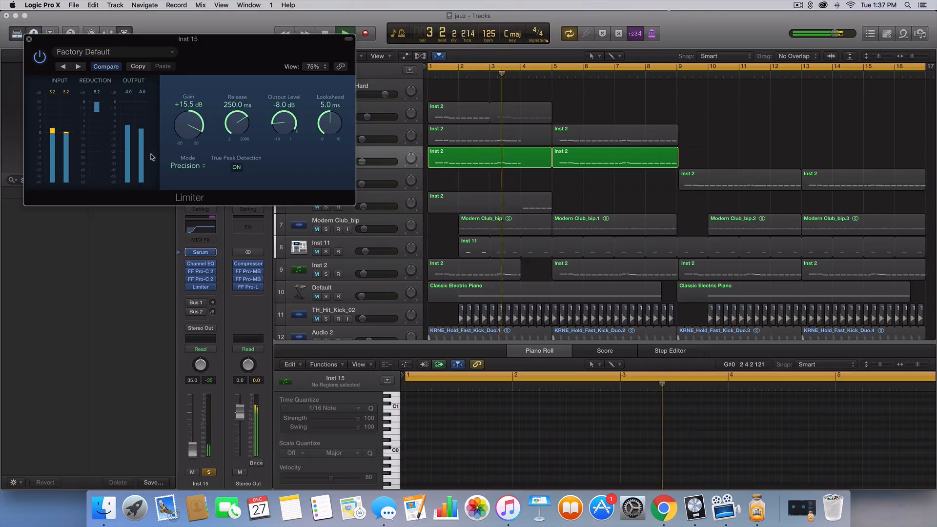
left_click(28, 39)
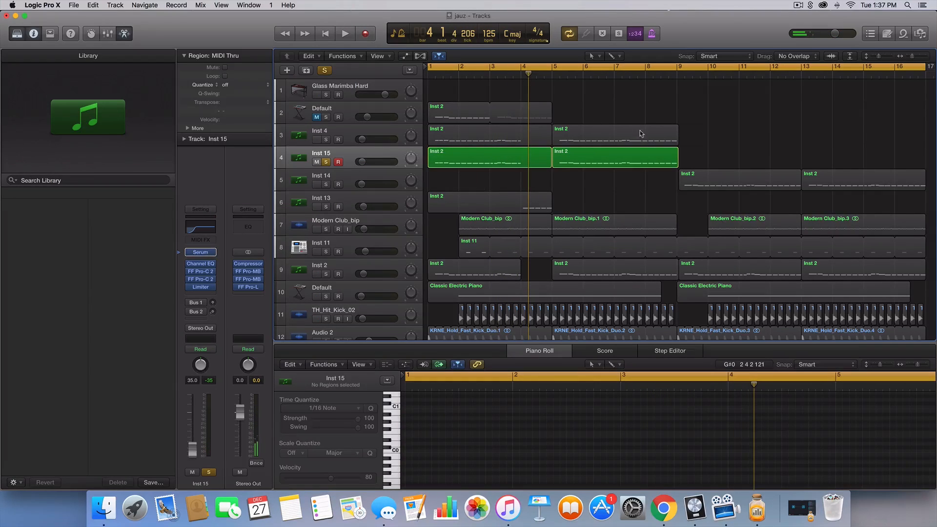
Step: Unsolo Inst 15, move the cycle range to bars 9 to 17, and listen to the full mix there
left_click(325, 163)
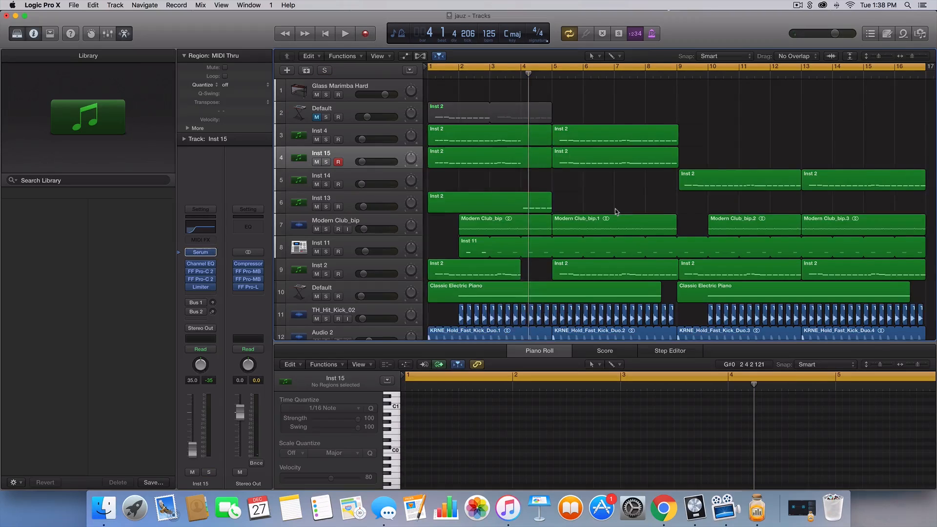
scroll(531, 74, "right", 5)
left_click_drag(534, 66, 760, 66)
key("space")
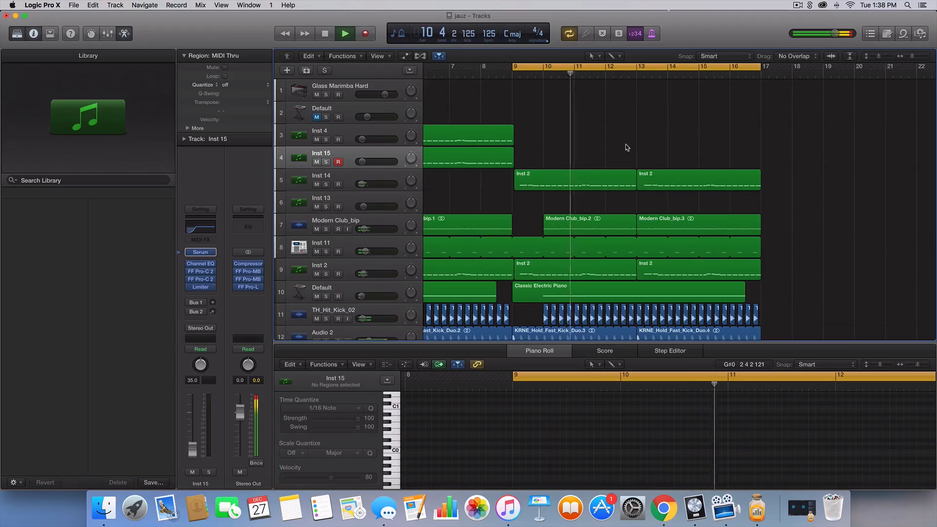
scroll(615, 159, "down", 5)
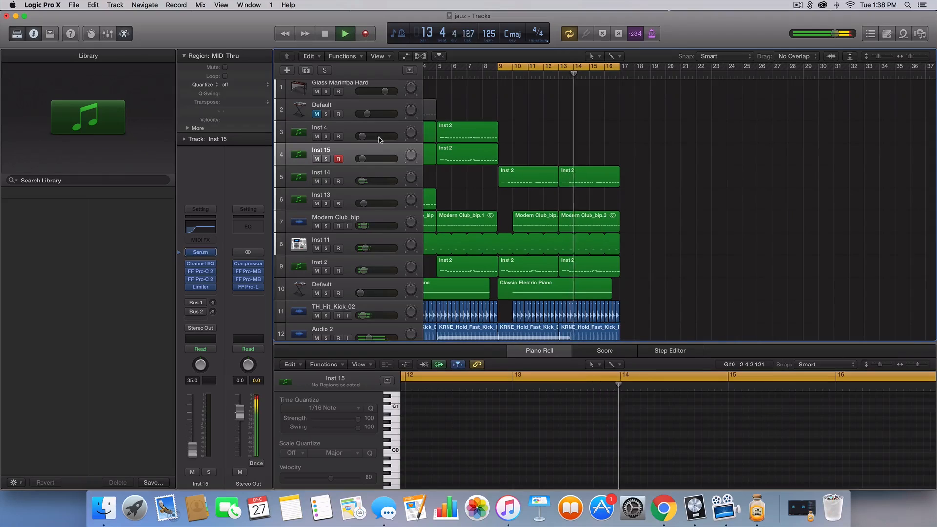
key("space")
left_click(467, 153)
left_click(406, 56)
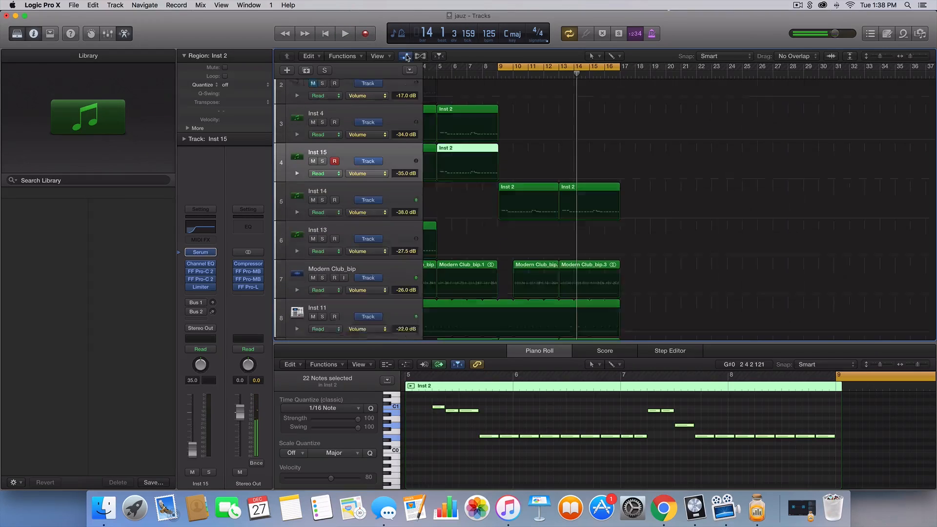
left_click(408, 57)
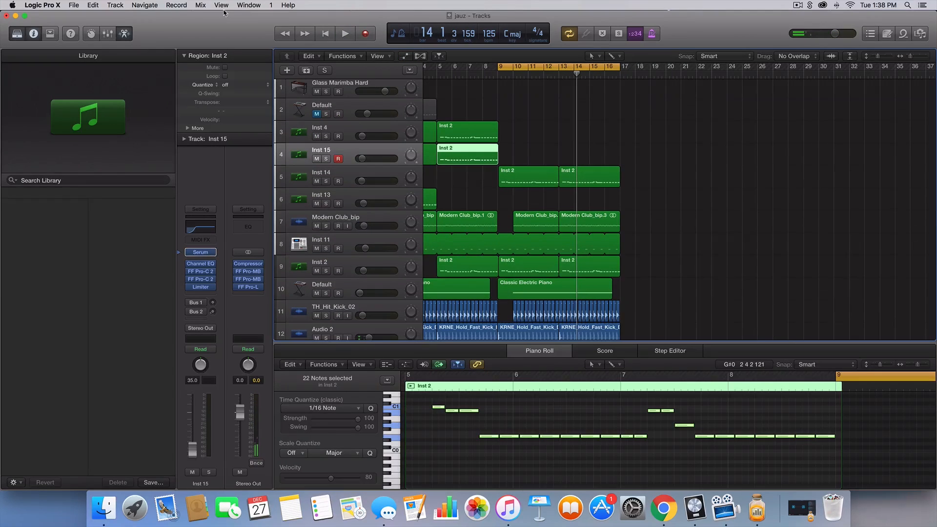
Step: Duplicate the Inst 15 track with its plug-ins and copy its two regions onto the new track starting at bar 9
left_click(338, 158)
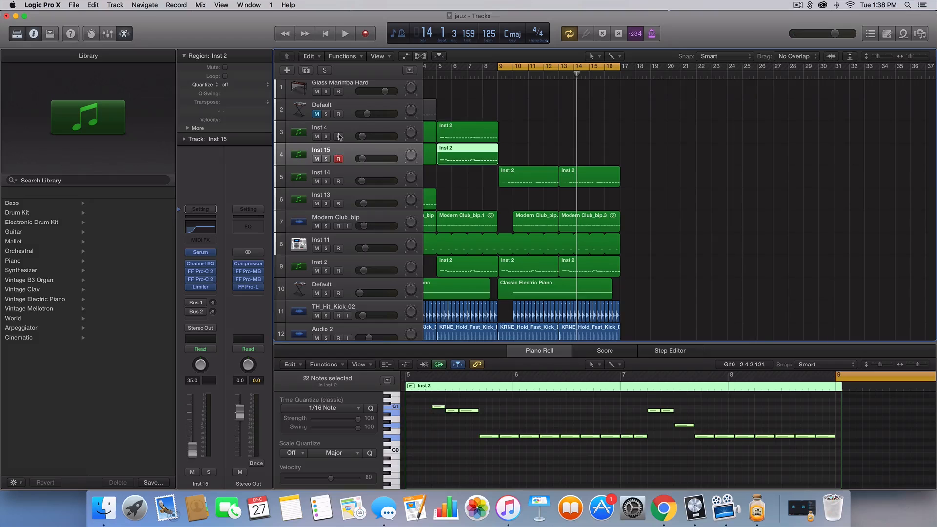
key("super+d")
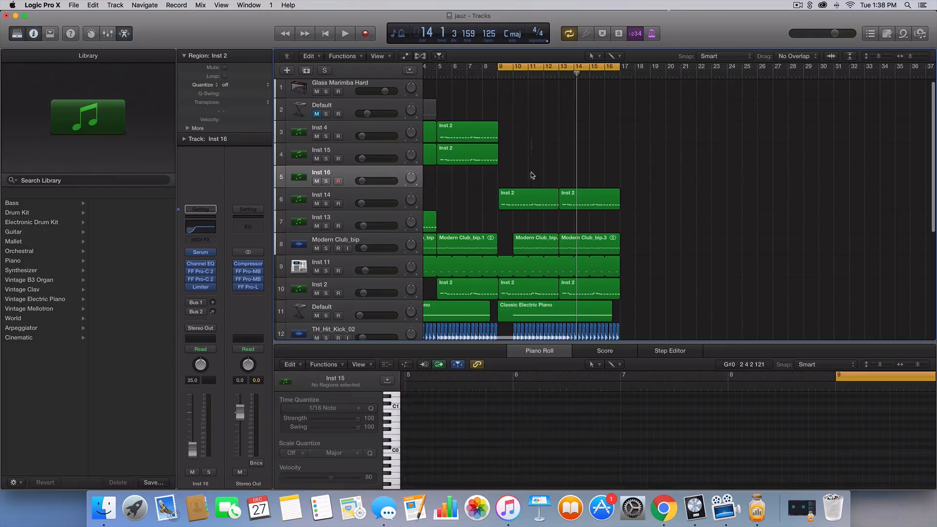
scroll(541, 182, "left", 3)
left_click_drag(580, 161, 446, 164)
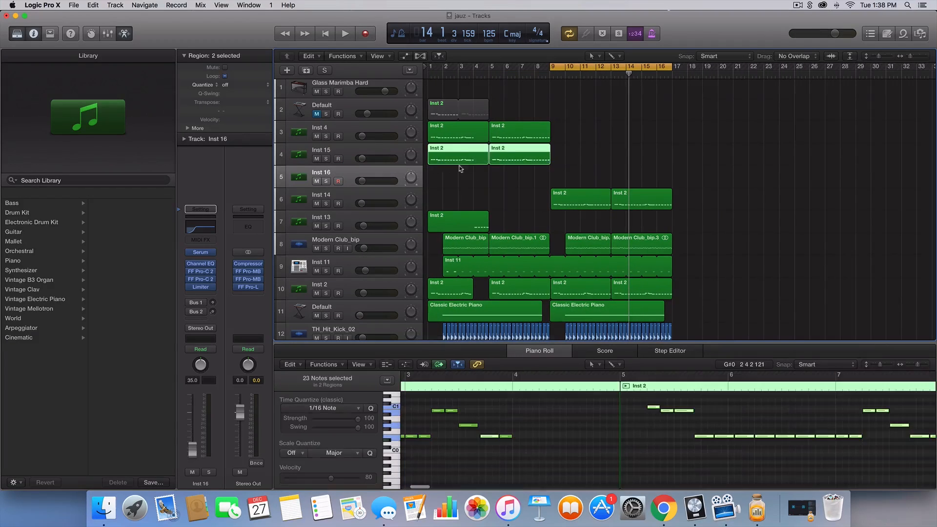
key("super+r")
left_click_drag(580, 160, 579, 177)
key("super+Right")
key("super+Right")
key("super+Right")
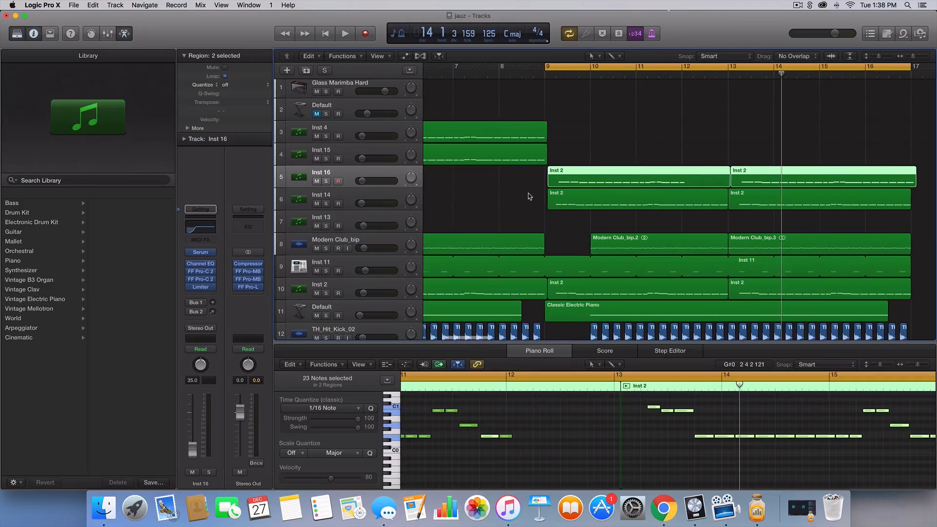
Step: Solo Inst 16 and play its copied regions from bar 9
left_click(326, 181)
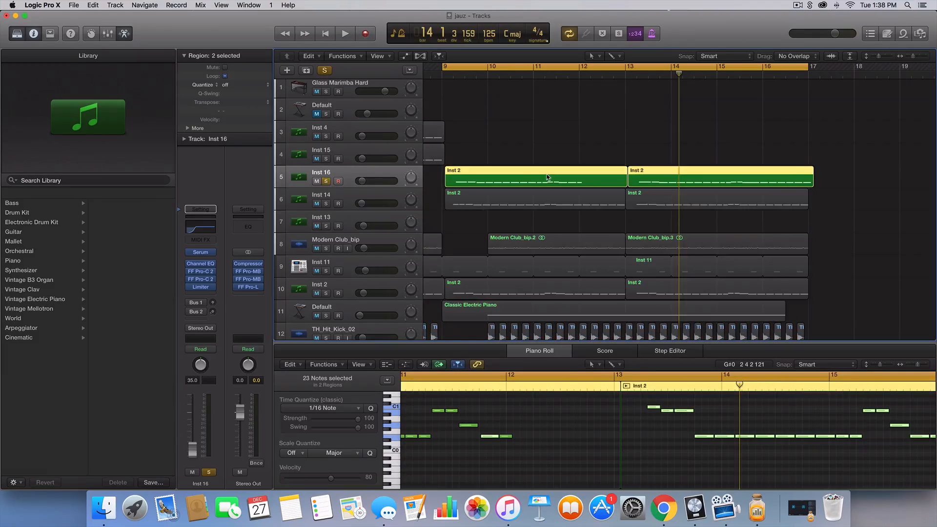
key("space")
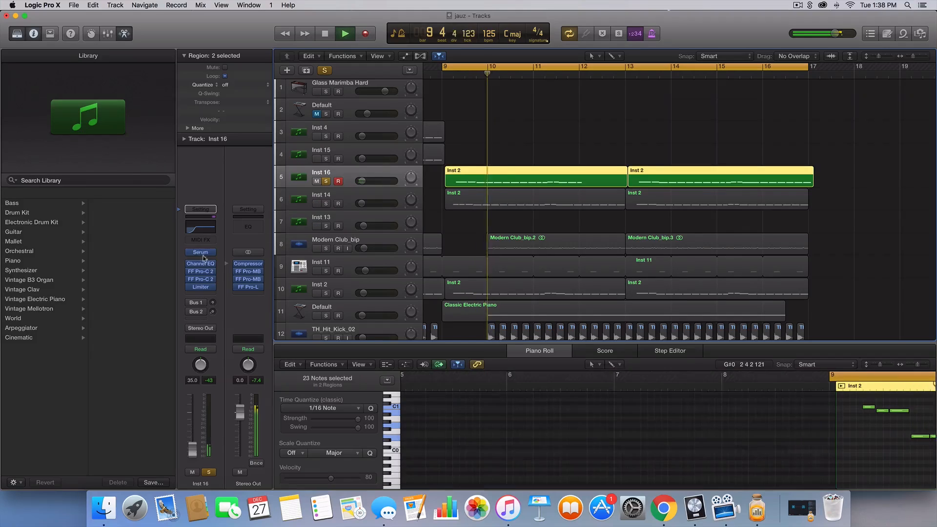
Step: Set Envelope 2's attack in Inst 16's Serum to 0.1 ms while auditioning the track
left_click(201, 253)
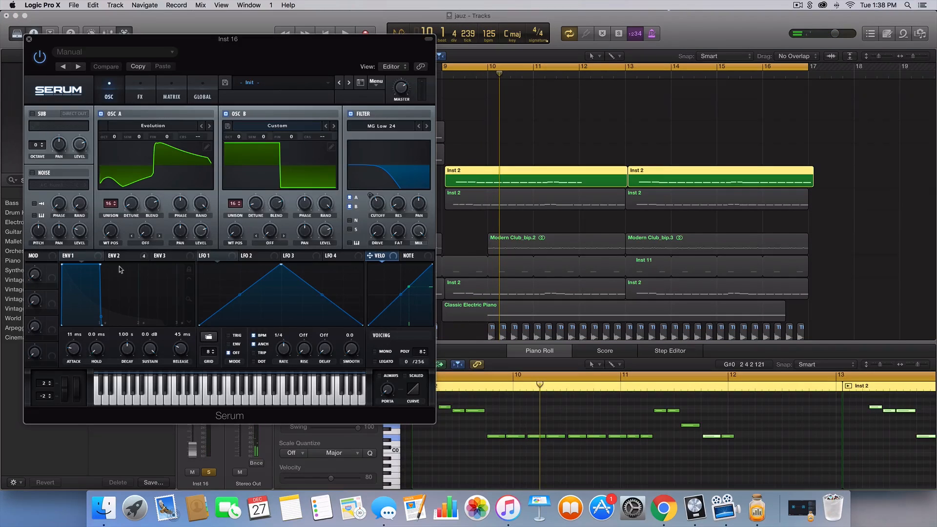
left_click(139, 254)
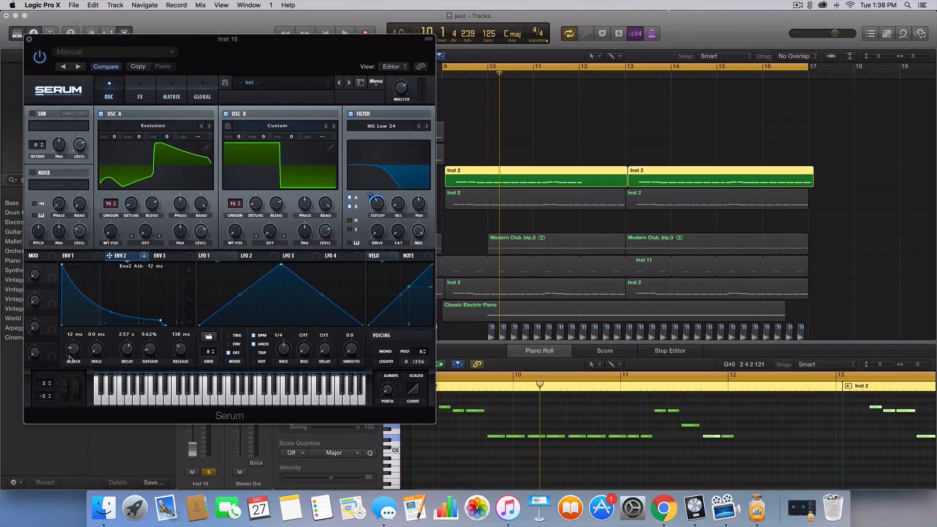
key("space")
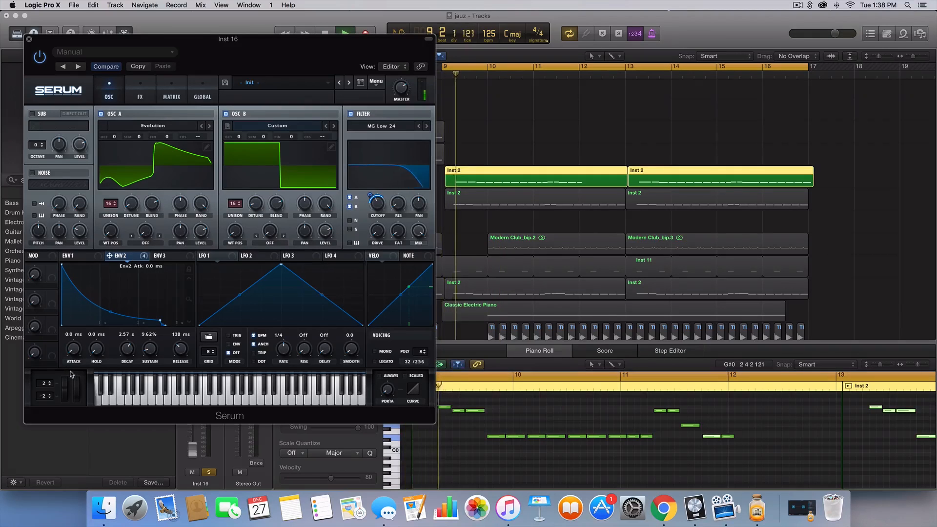
mouse_move(73, 355)
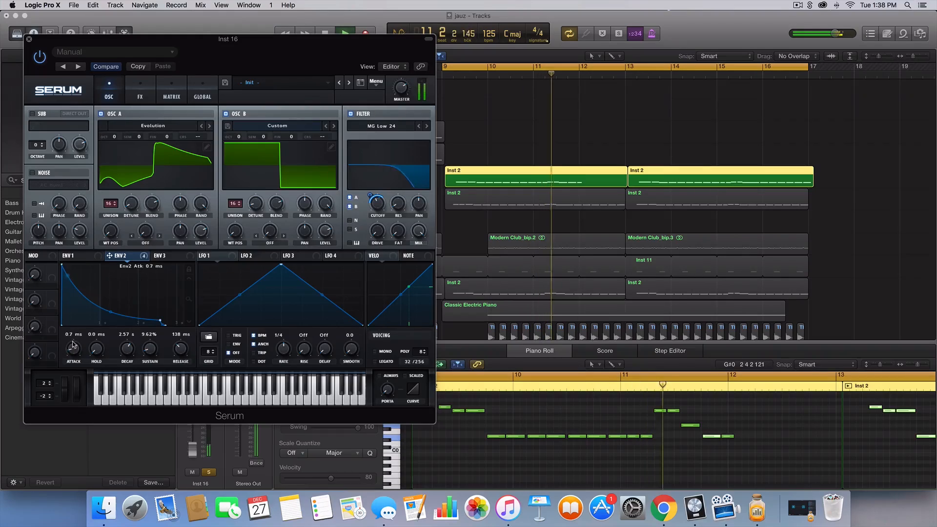
left_click_drag(72, 355, 73, 344)
key("space")
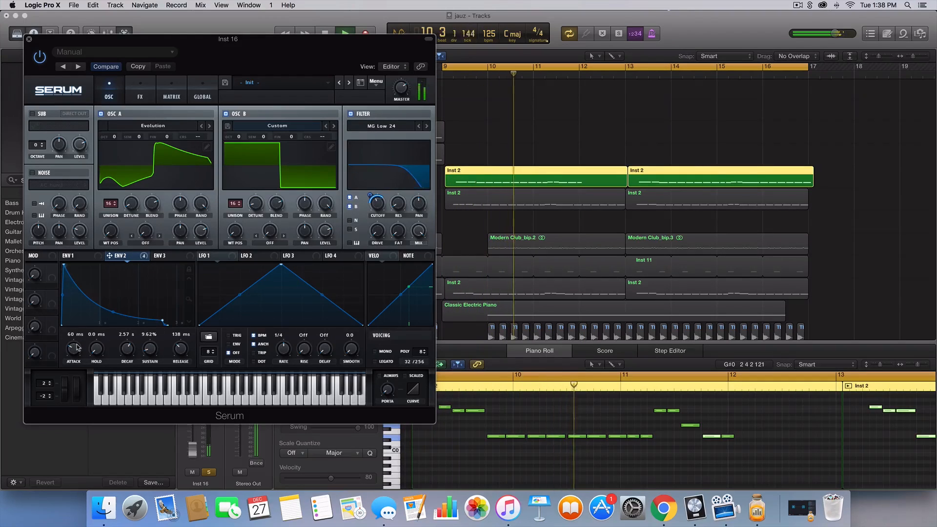
key("space")
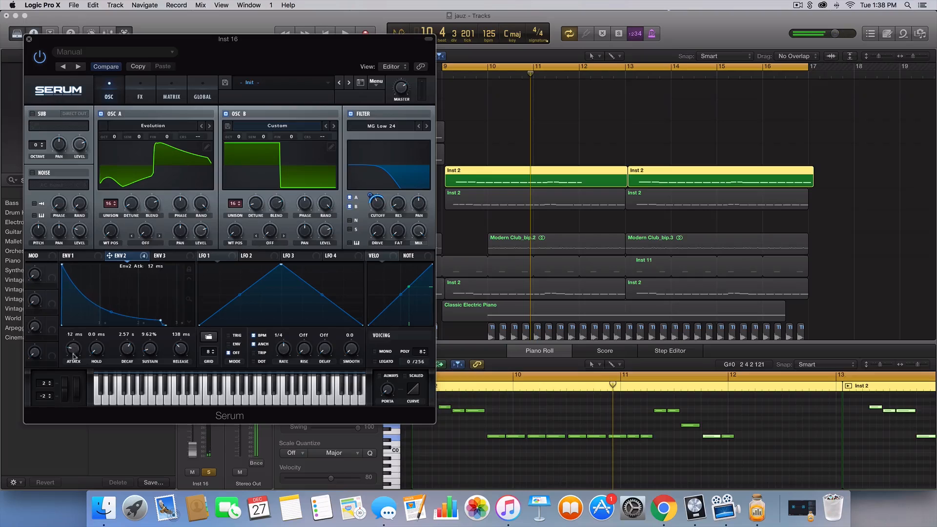
key("space")
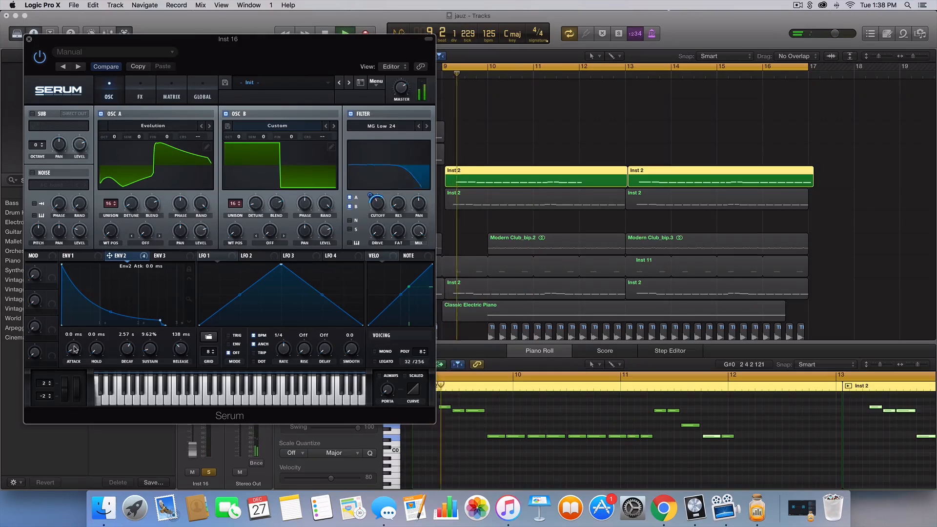
left_click_drag(73, 348, 73, 347)
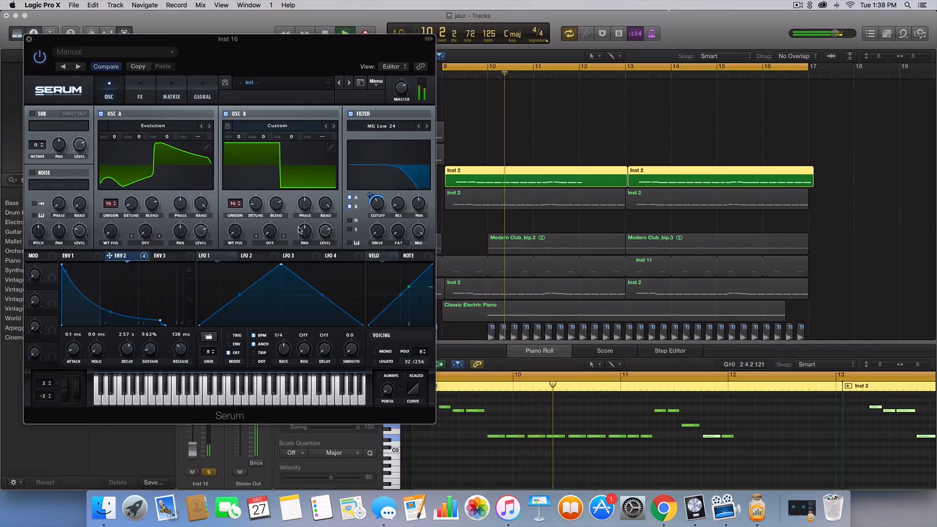
key("space")
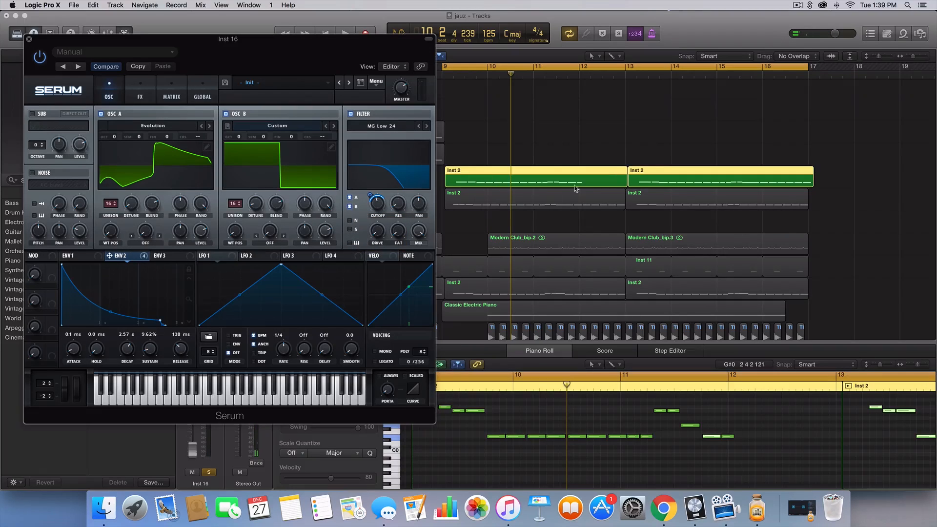
scroll(582, 195, "left", 1)
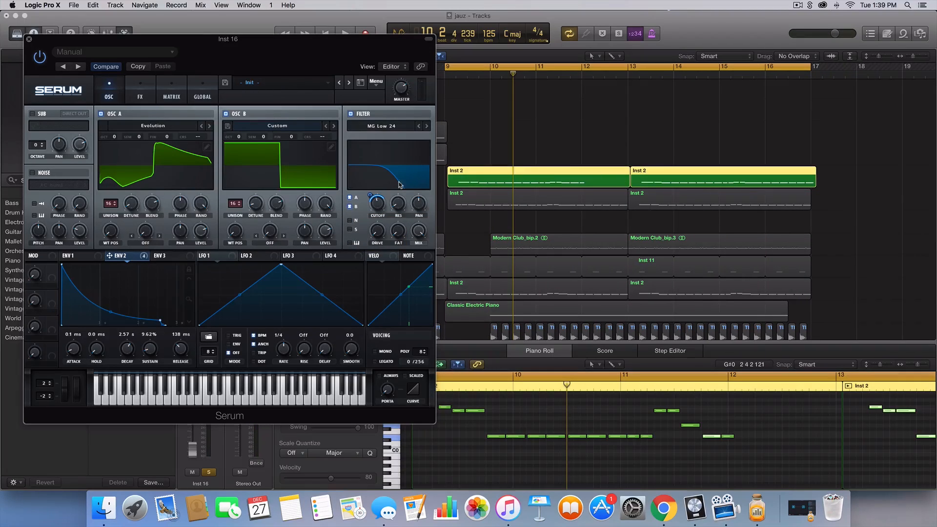
Step: Play Inst 16 again, shorten Envelope 2's decay in Serum to 1.01 s, and close the synth
key("space")
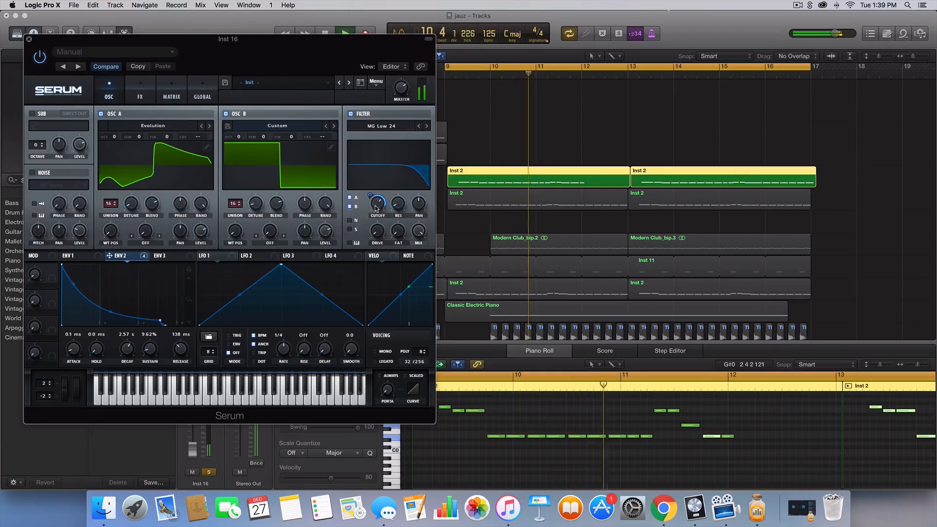
mouse_move(371, 203)
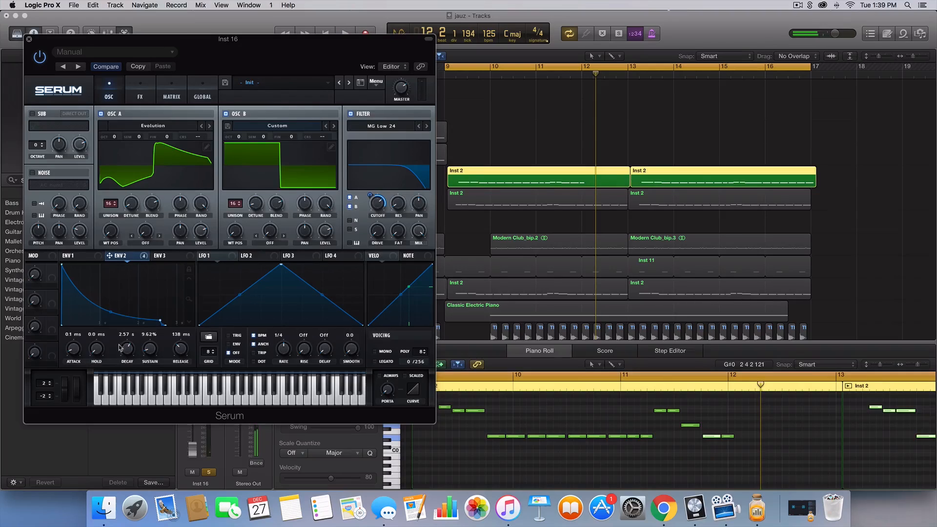
key("space")
mouse_move(119, 348)
left_mouse_down()
mouse_move(119, 359)
mouse_move(128, 351)
left_mouse_up()
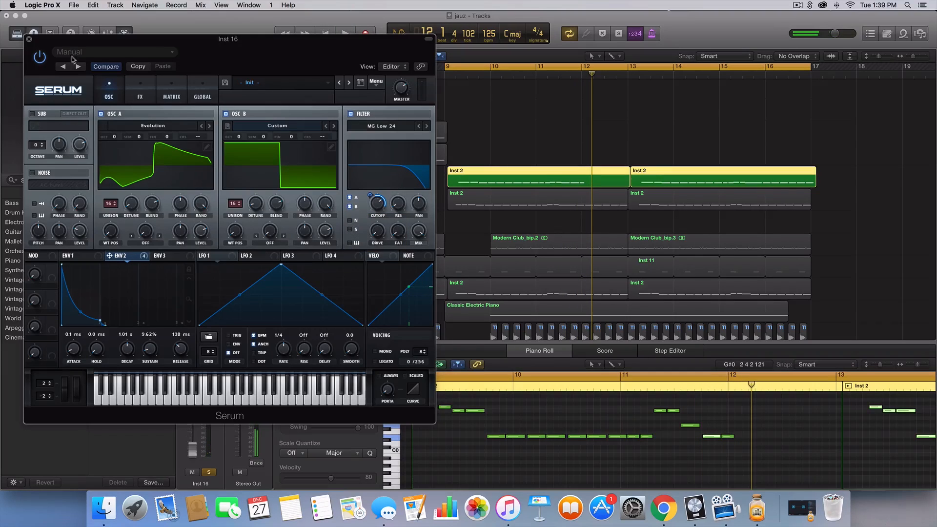
left_click(29, 39)
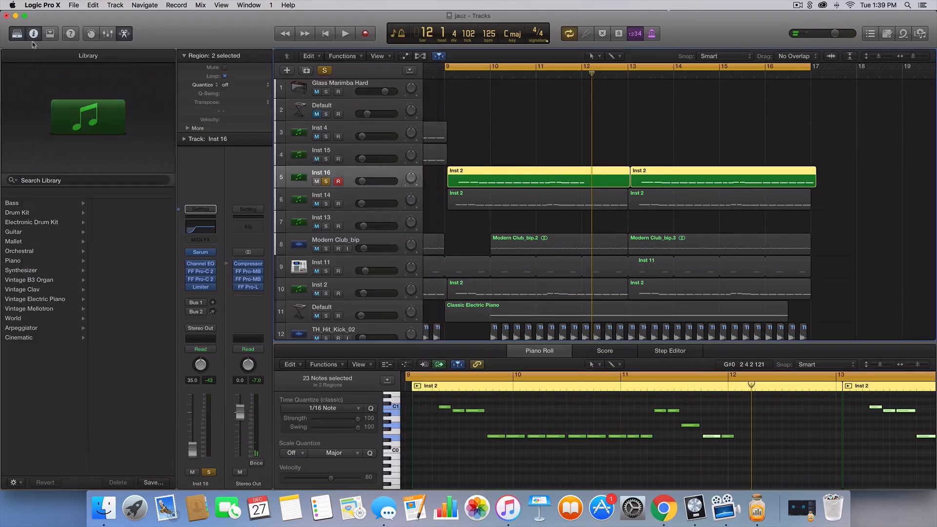
Step: Set Inst 16's Limiter gain to +17.0 dB, raise the track's volume to -25.0 dB, and close the Limiter
left_click(201, 288)
key("space")
left_click_drag(200, 134, 200, 126)
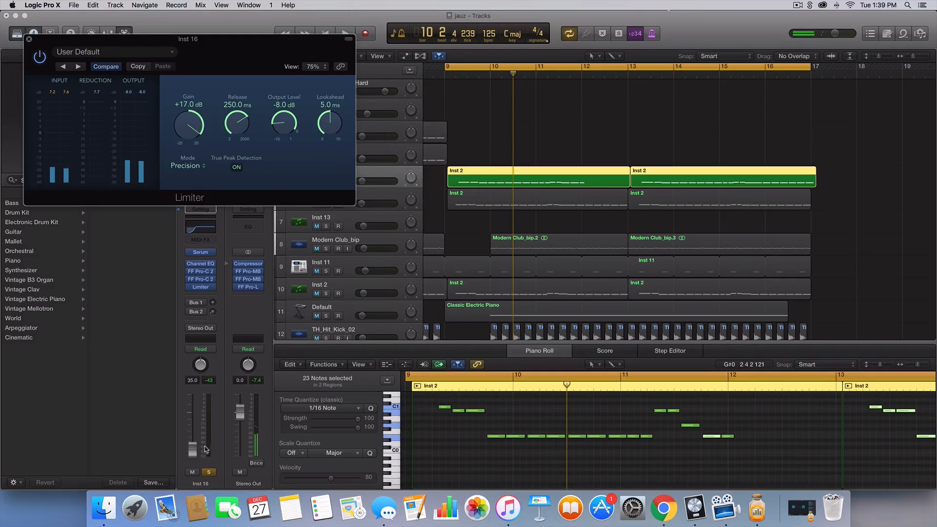
left_click_drag(192, 448, 194, 443)
key("space")
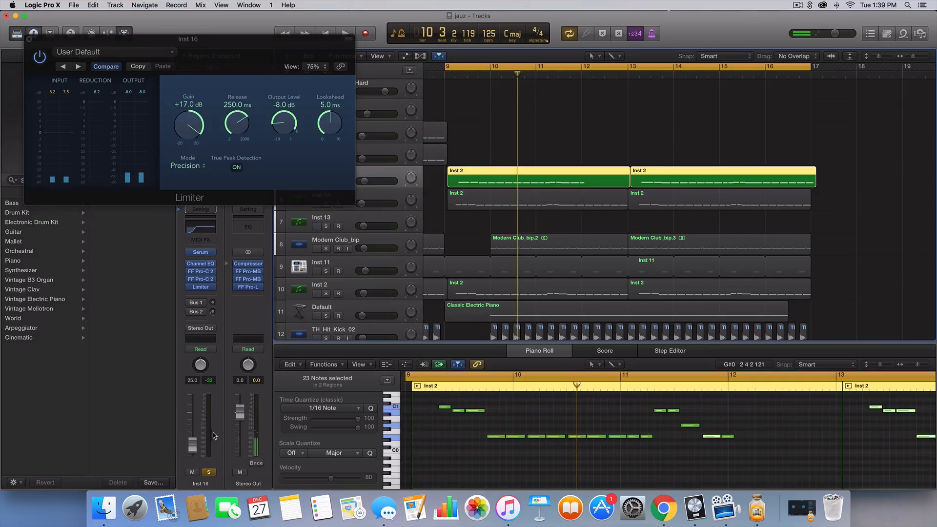
left_click(29, 39)
Step: Clear the selection of Inst 16's regions, then unsolo and mute the track
left_click(463, 132)
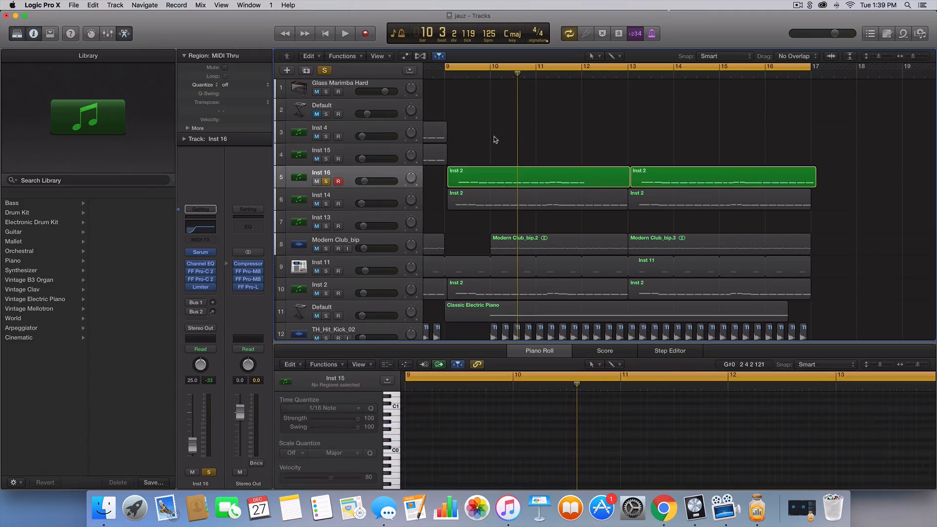
left_click_drag(653, 170, 658, 172)
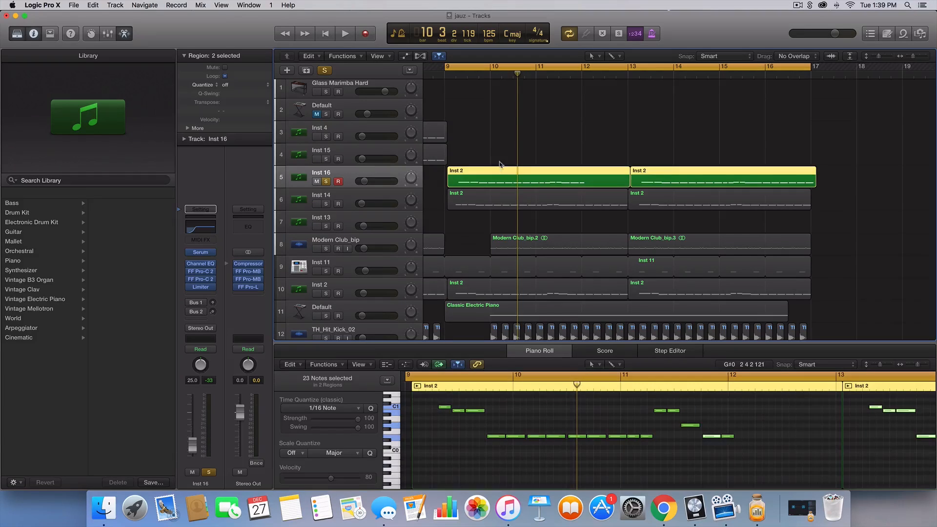
left_click_drag(490, 154, 638, 186)
left_click(327, 183)
left_click(503, 129)
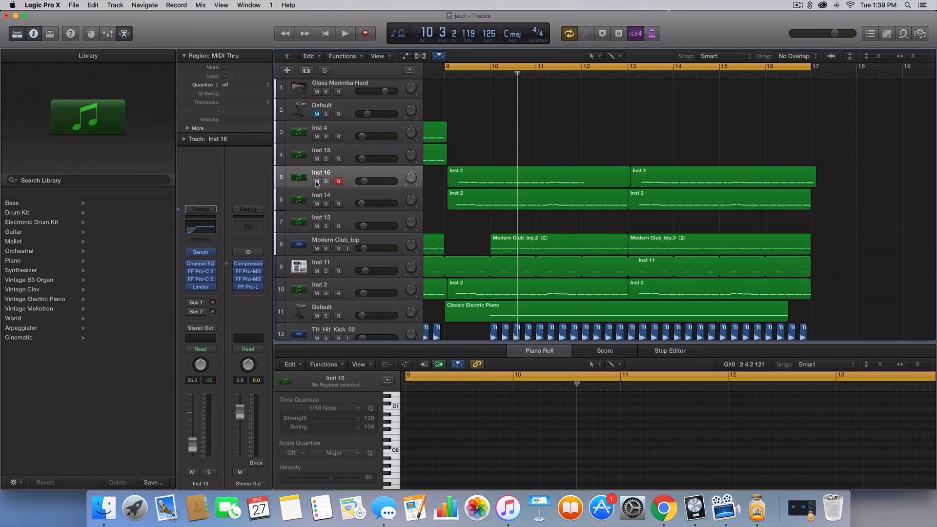
left_click(316, 181)
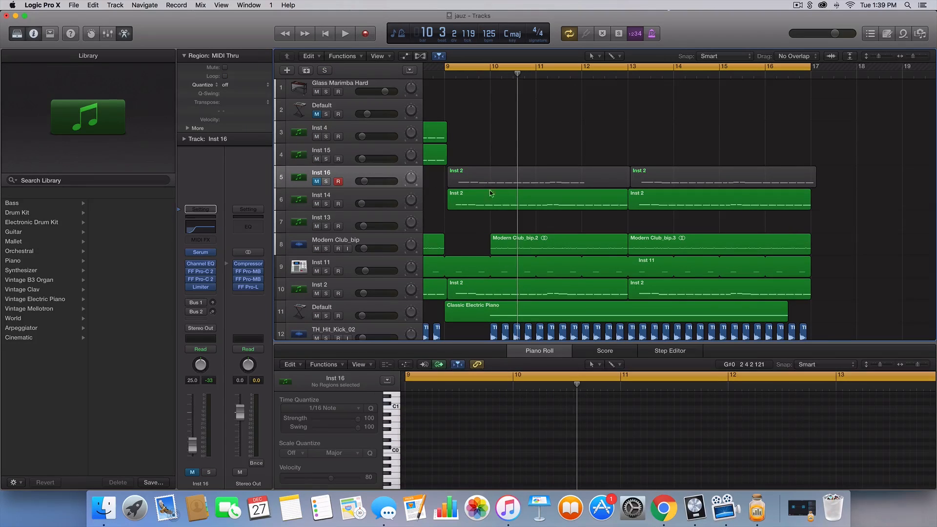
Step: Play the full mix from bar 9 with Inst 16 muted and look over the lower tracks
key("space")
scroll(508, 204, "down", 1)
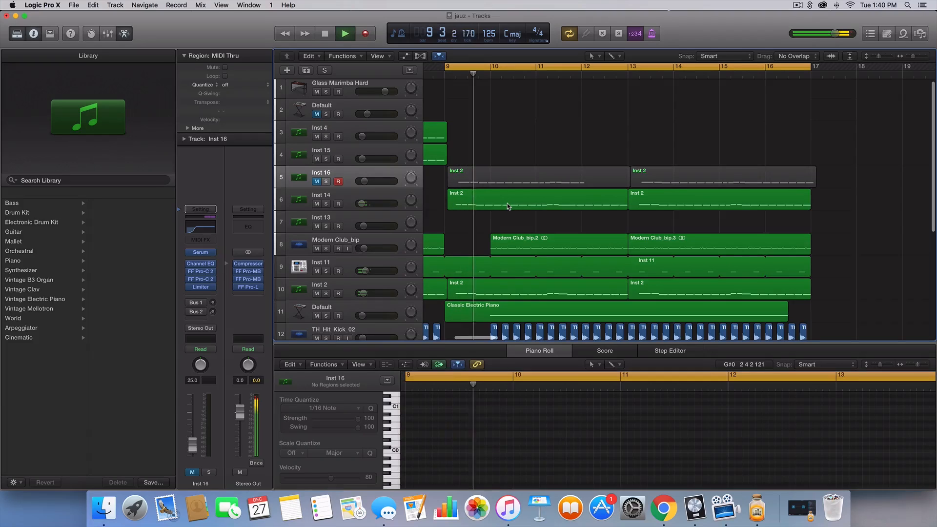
scroll(508, 205, "up", 1)
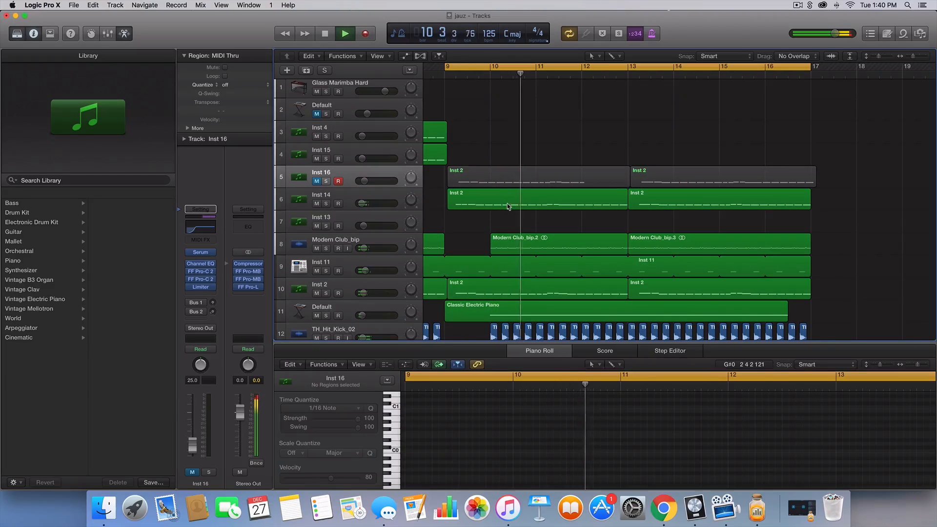
scroll(500, 221, "down", 5)
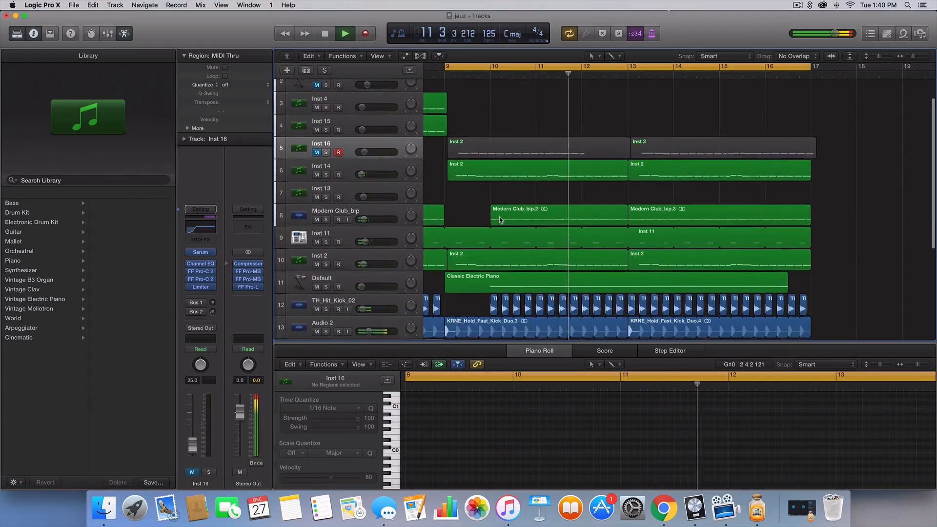
scroll(499, 216, "down", 1)
key("super+Left")
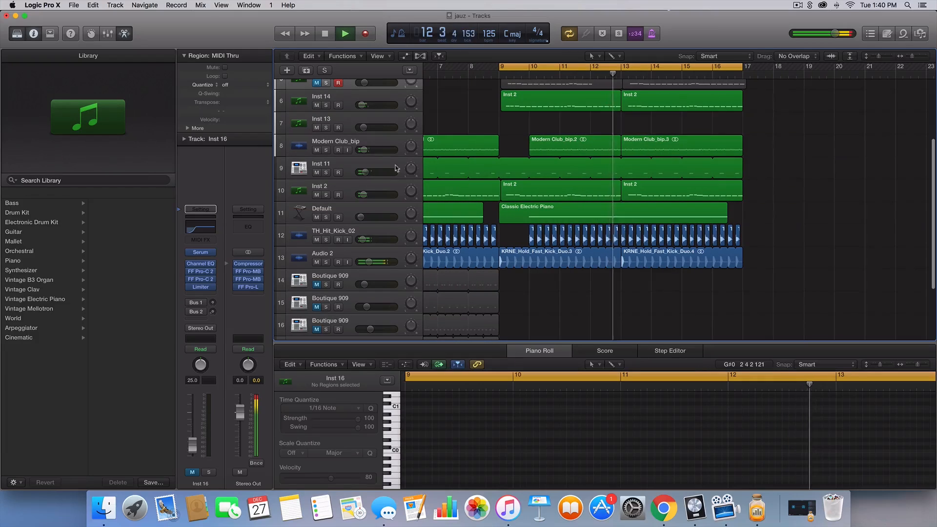
key("space")
Step: Solo Modern Club_bip, TH_Hit_Kick_02 and Audio 2 and start playing them from bar 9
left_click(326, 150)
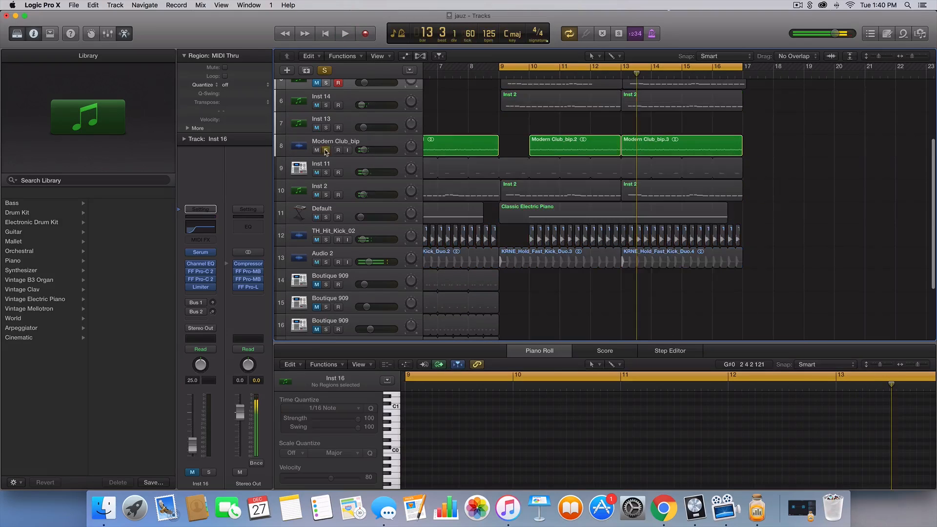
scroll(336, 150, "up", 1)
scroll(336, 150, "up", 2)
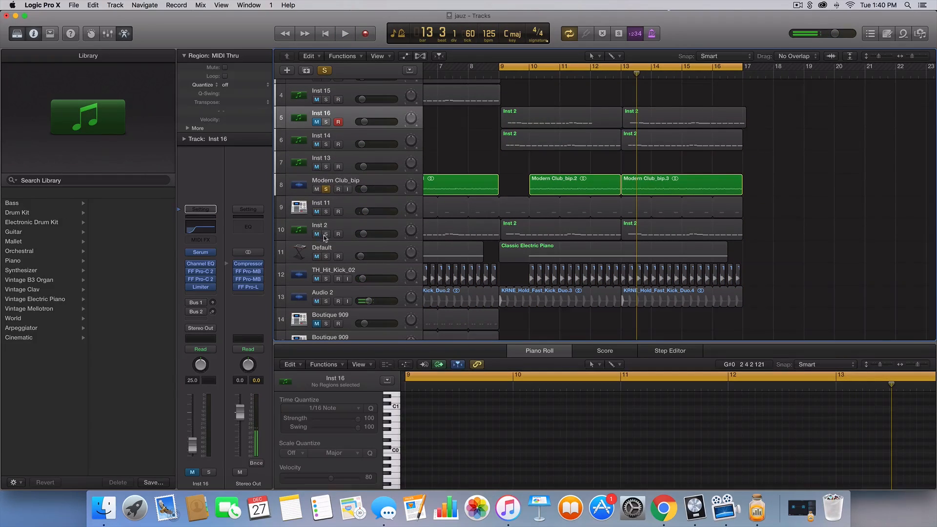
left_click(327, 279)
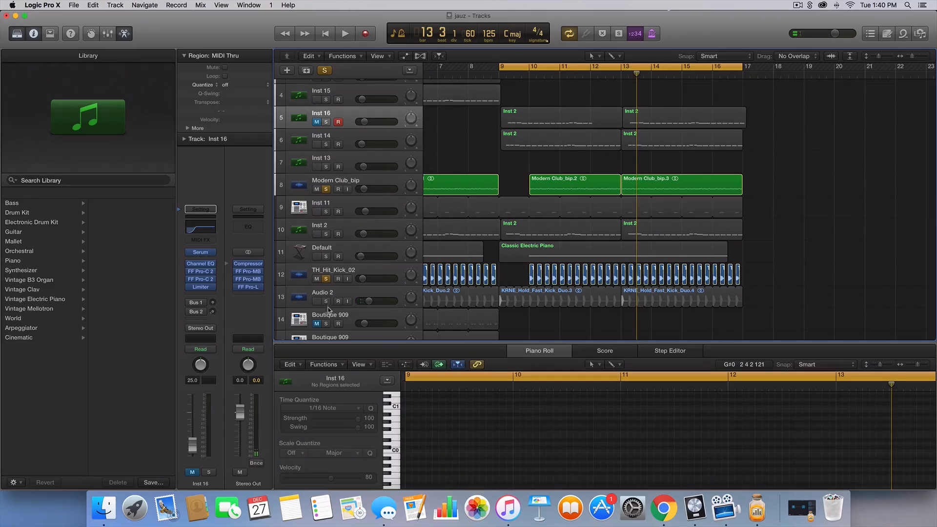
left_click(326, 301)
key("space")
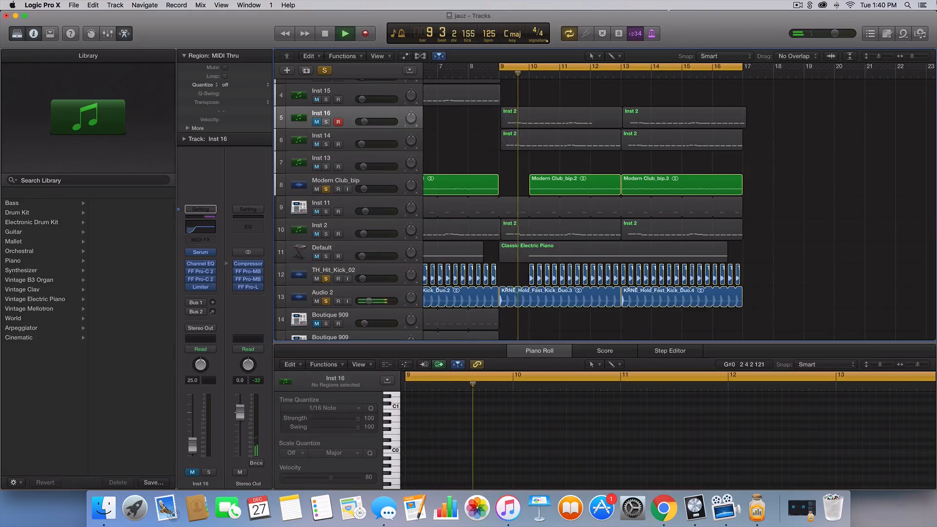
key("space")
left_click(797, 4)
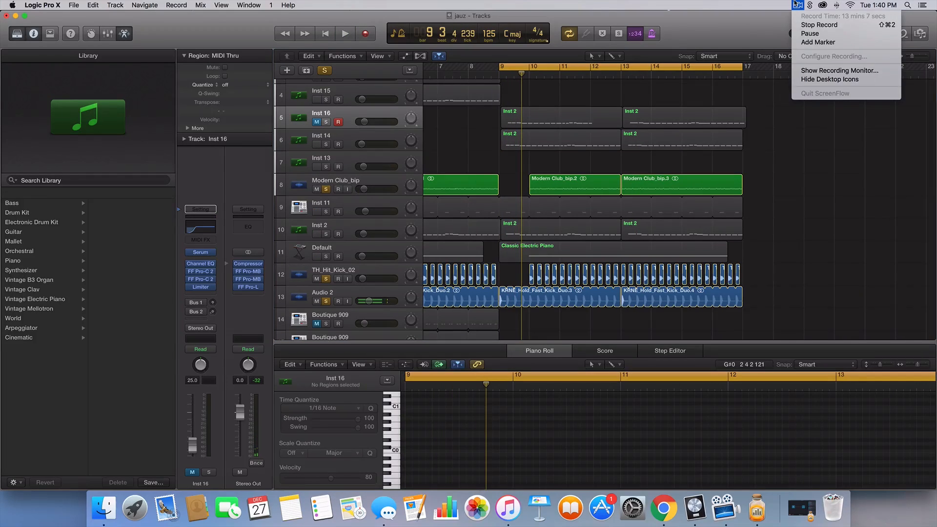
left_click(810, 280)
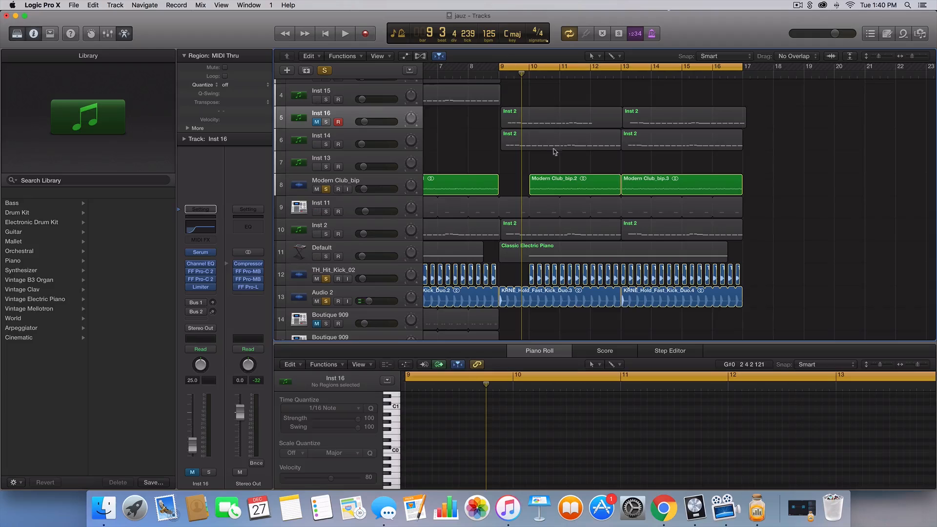
Step: Select the Modern Club_bip.2 and Modern Club_bip.3 regions and listen to the soloed drum tracks from bar 9
left_click_drag(611, 166, 623, 187)
key("space")
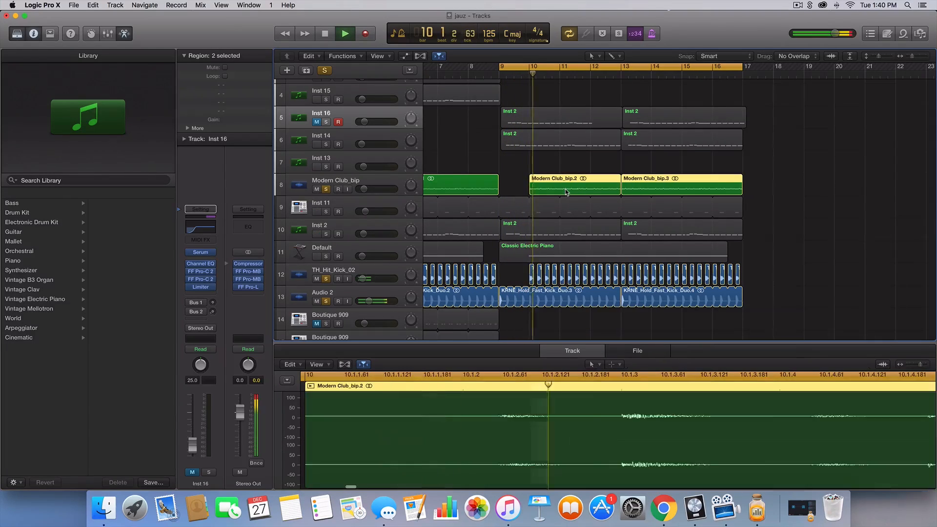
left_click(602, 164)
scroll(579, 163, "down", 3)
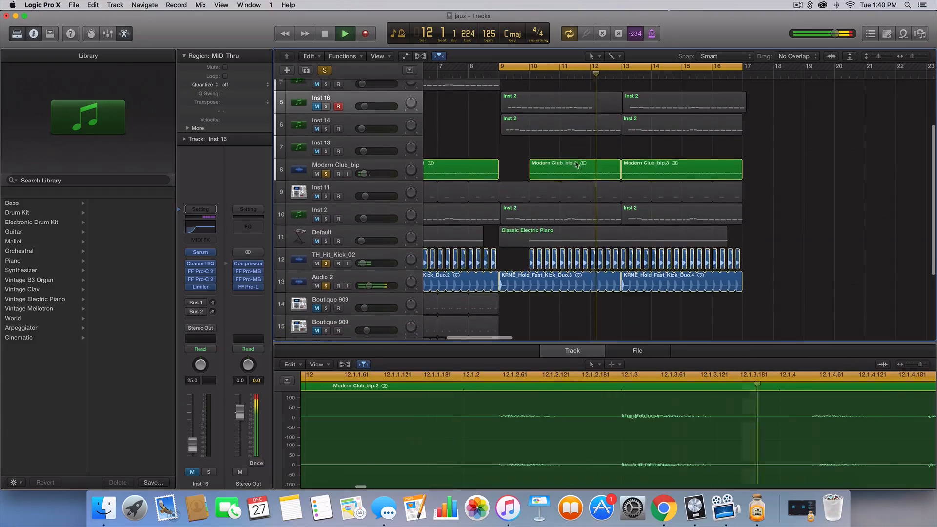
scroll(576, 165, "down", 2)
scroll(537, 161, "left", 4)
key("space")
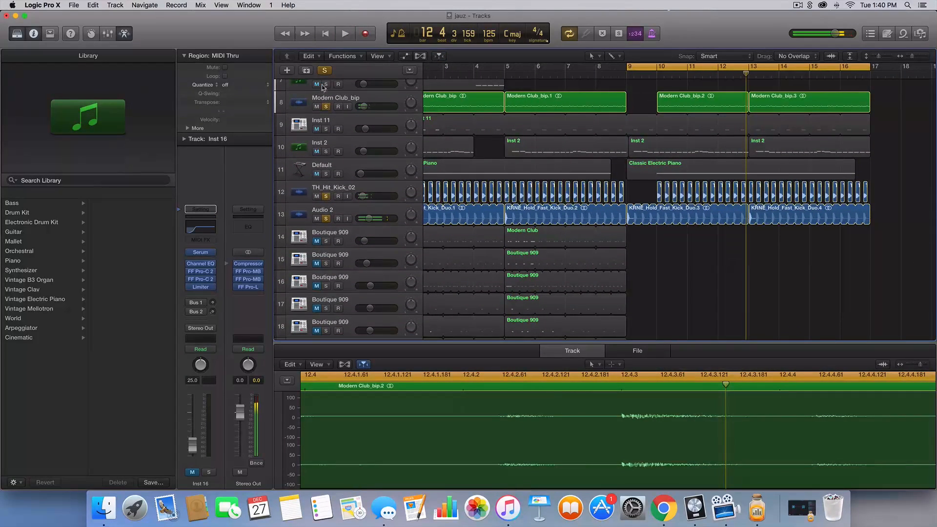
Step: Unsolo Modern Club_bip, TH_Hit_Kick_02 and Audio 2
left_click(326, 107)
left_click(326, 196)
left_click(326, 219)
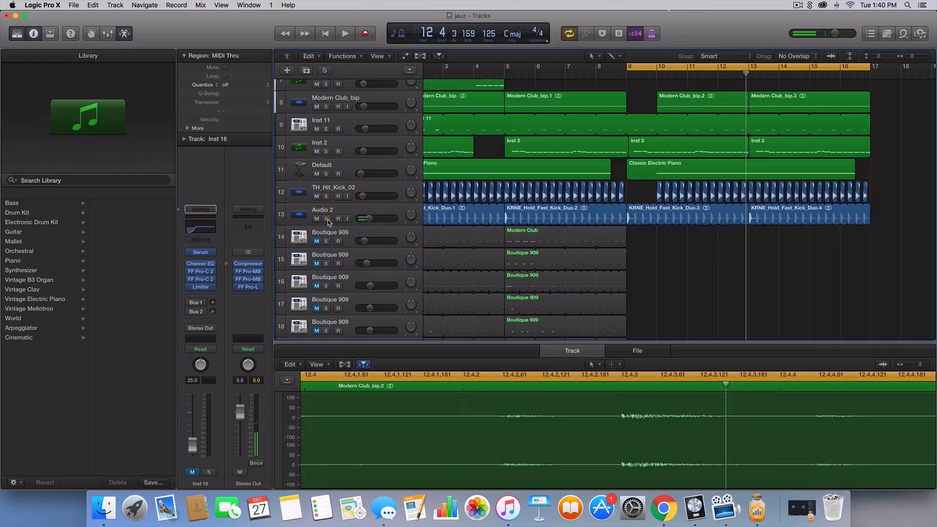
scroll(650, 211, "up", 4)
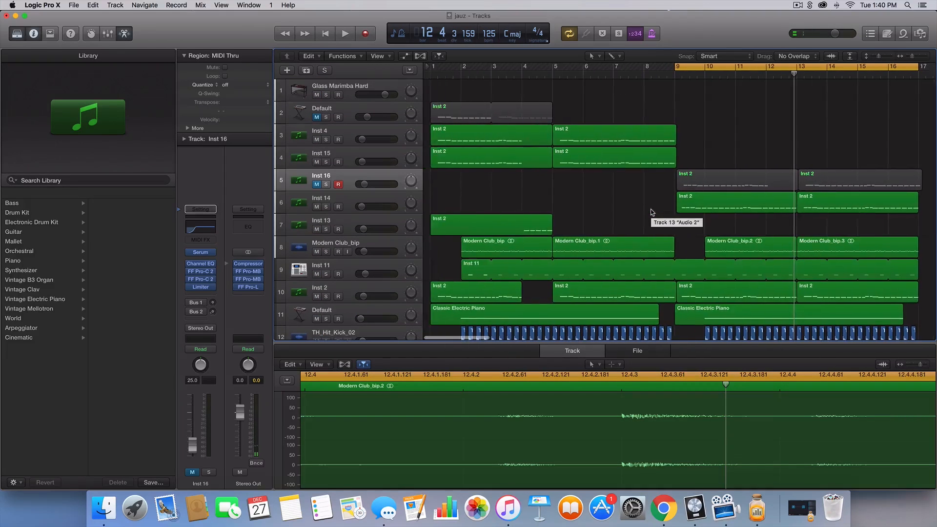
Step: Look over the muted Boutique 909 drum tracks and their regions, then select tracks 14, 15 and 16 in turn
scroll(650, 211, "left", 2)
scroll(651, 211, "down", 5)
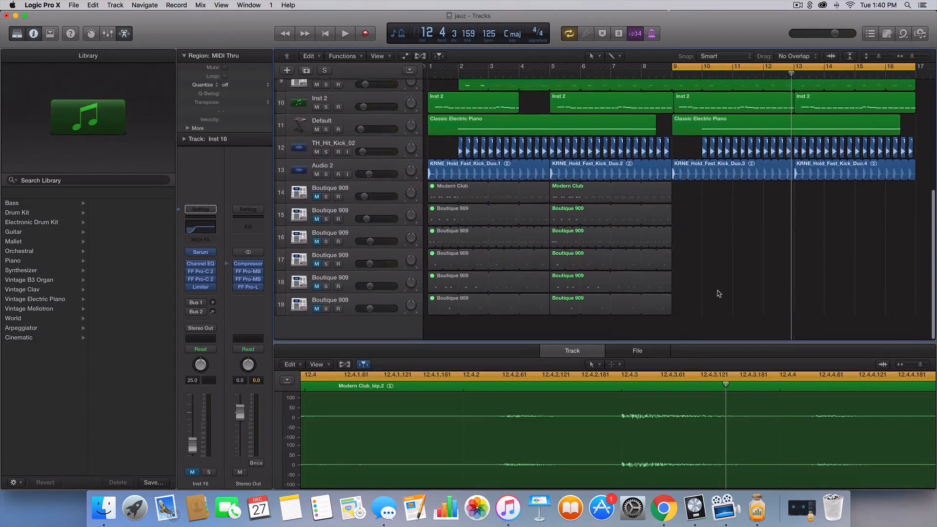
left_click_drag(723, 310, 435, 194)
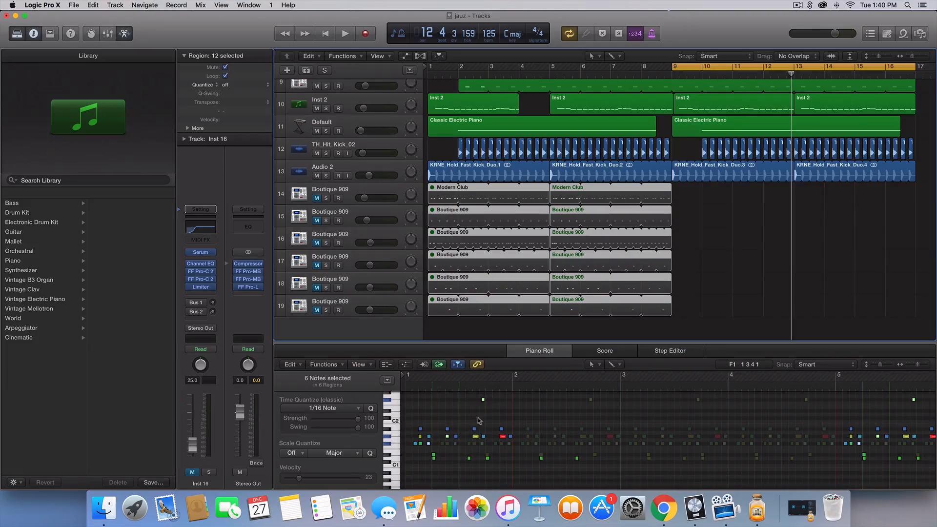
left_click(714, 273)
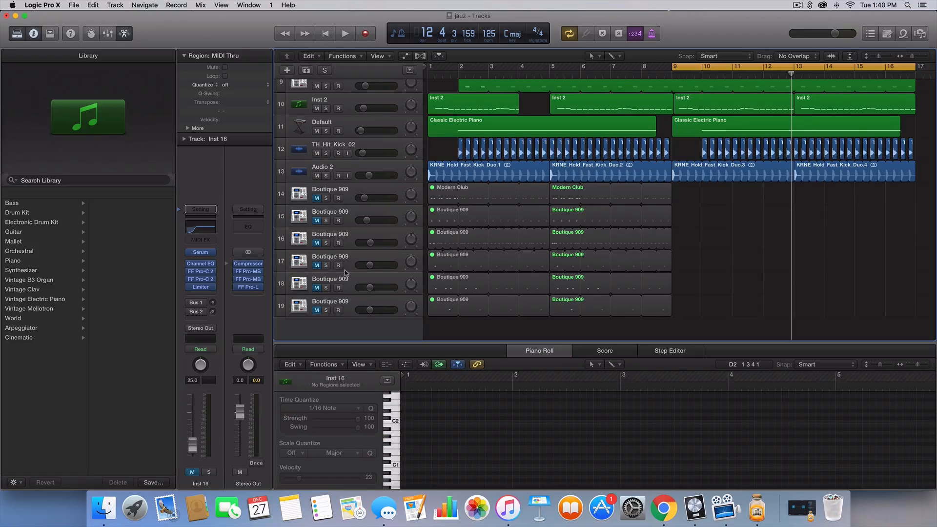
left_click(356, 190)
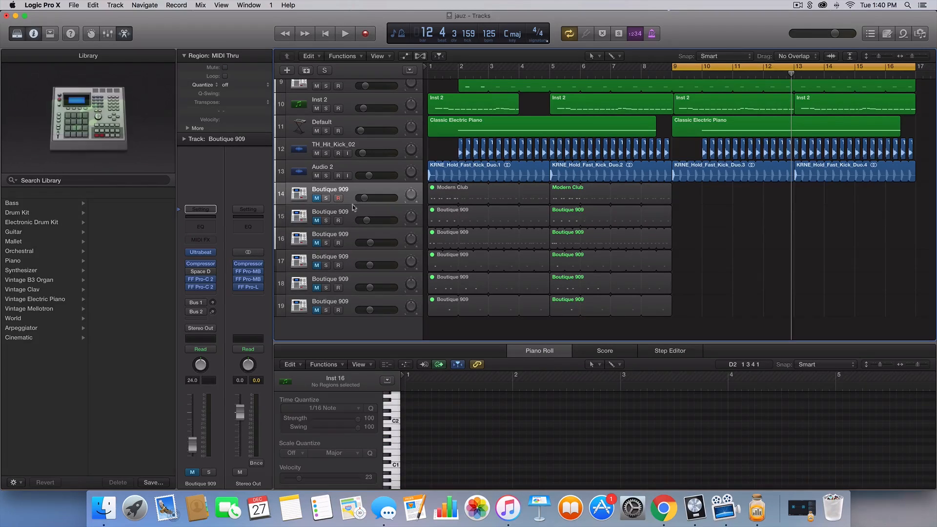
left_click(350, 221)
left_click(350, 238)
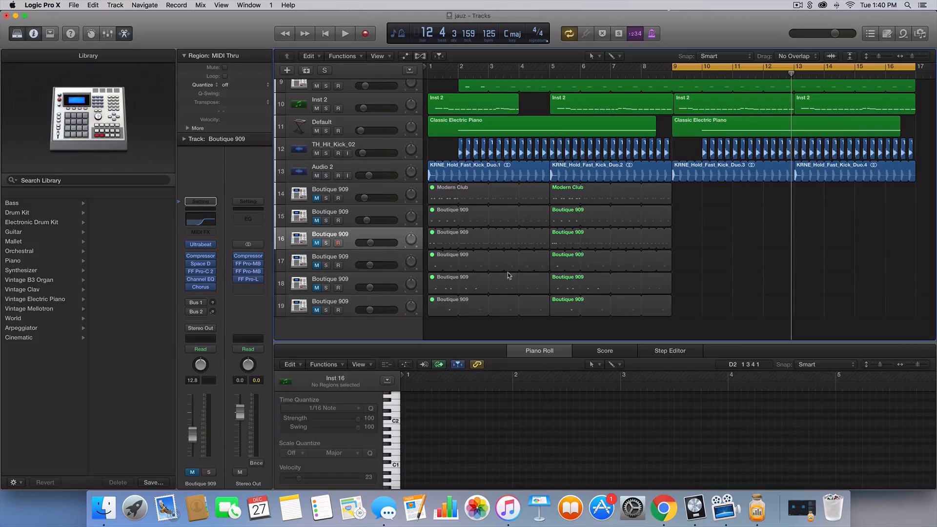
Step: Move the cycle range to bars 1–9 and examine the notes of track 14's Modern Club regions up close in the Piano Roll
left_click_drag(715, 291, 511, 239)
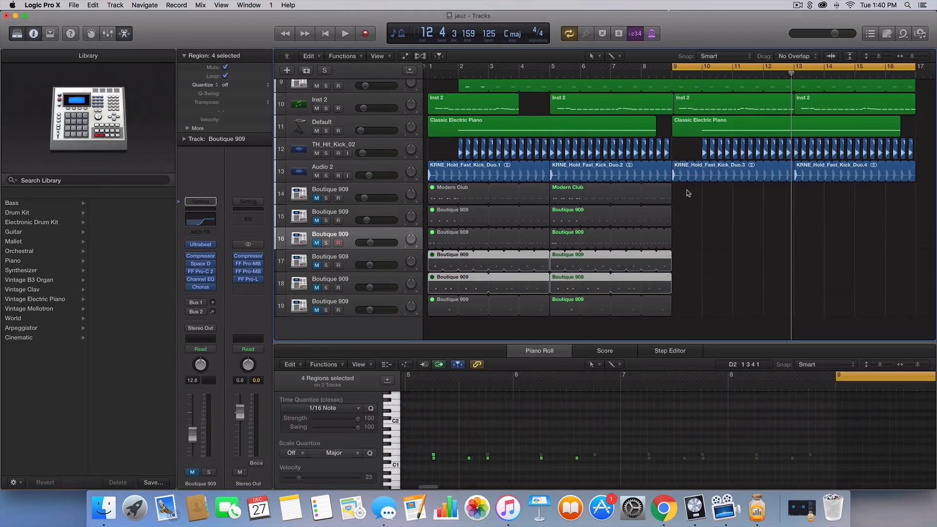
left_click_drag(689, 190, 451, 190)
left_click(682, 68)
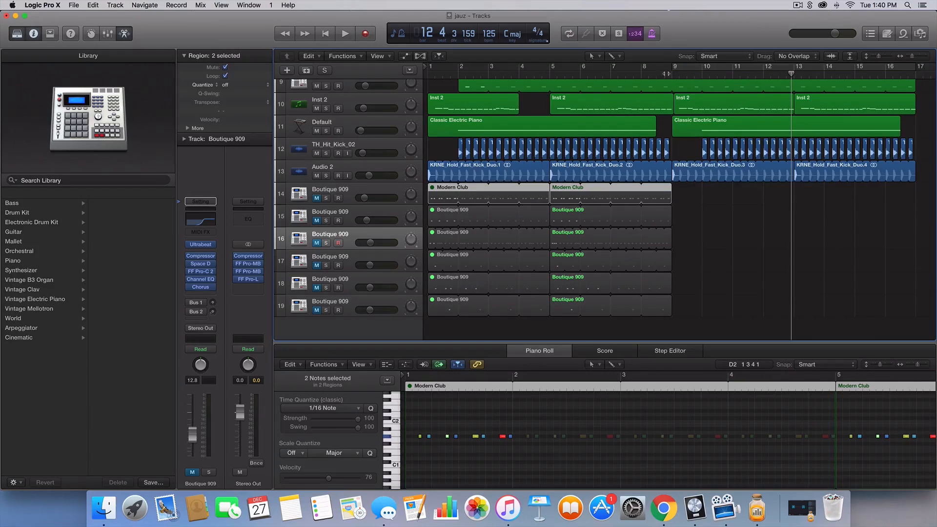
left_click_drag(671, 69, 429, 70)
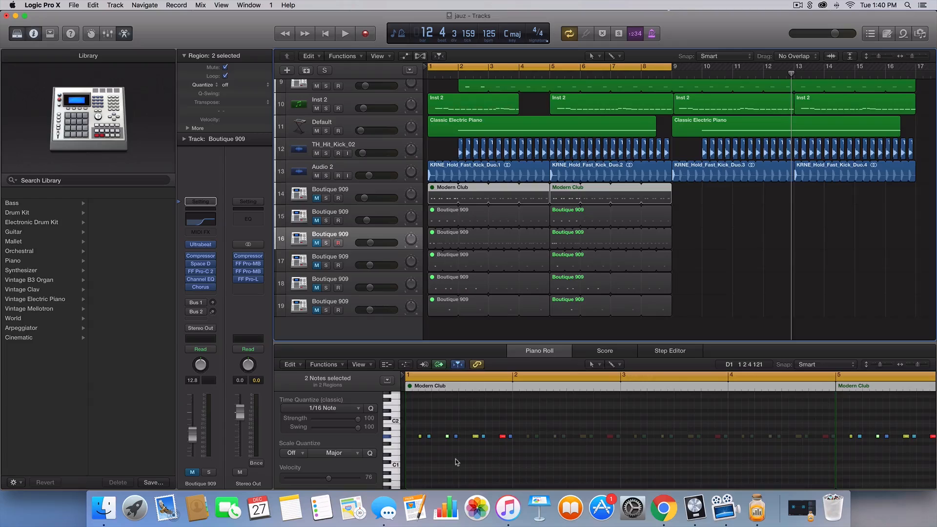
scroll(456, 458, "up", 5)
scroll(455, 459, "left", 3)
left_click(499, 451)
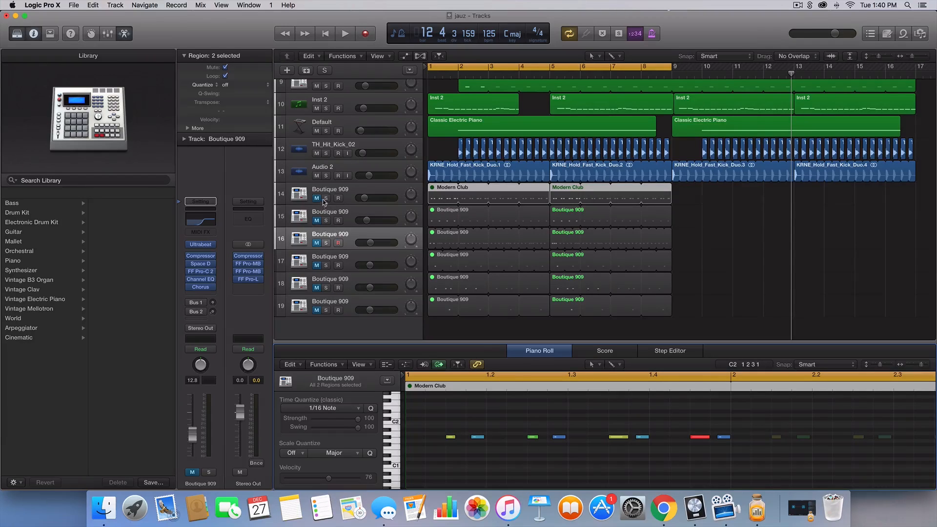
Step: Examine the note patterns of the Boutique 909 regions on tracks 15 and 16 in the Piano Roll
left_click(373, 190)
left_click_drag(699, 197, 396, 207)
left_click_drag(725, 221, 537, 219)
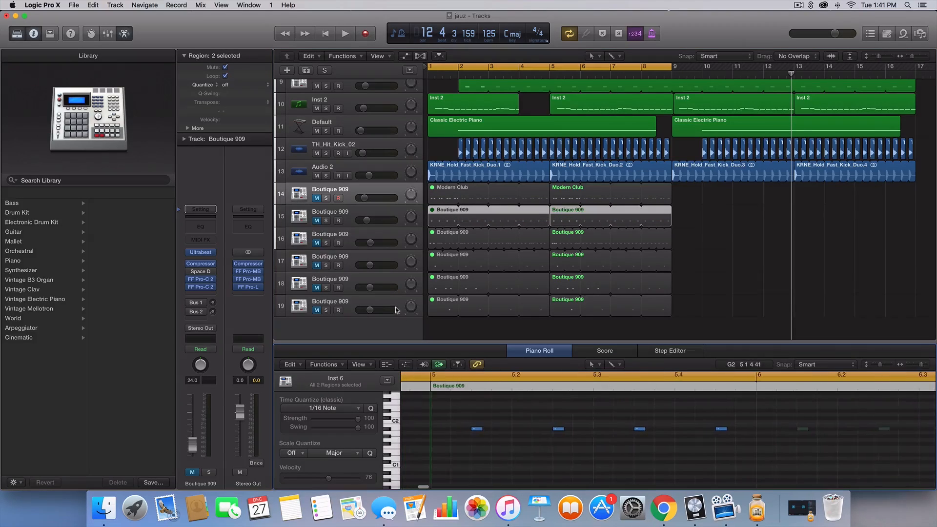
left_click(347, 234)
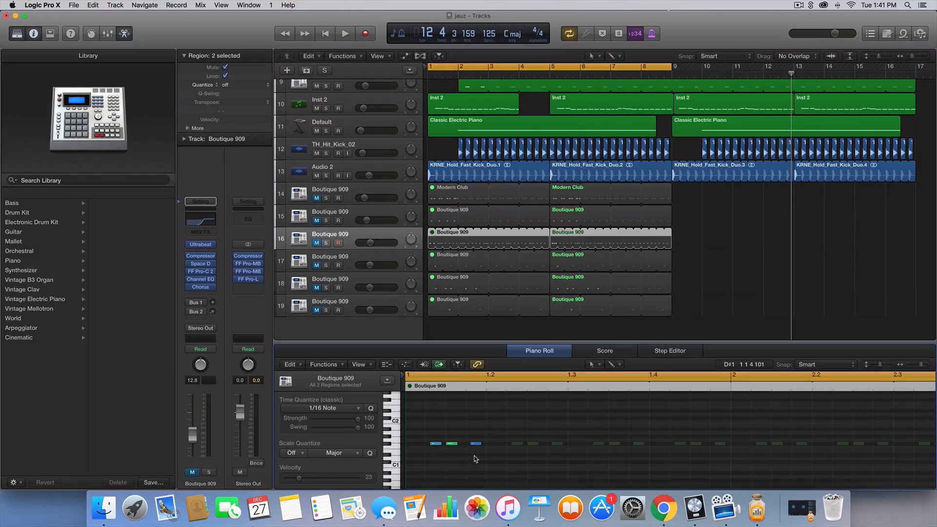
scroll(474, 457, "up", 3)
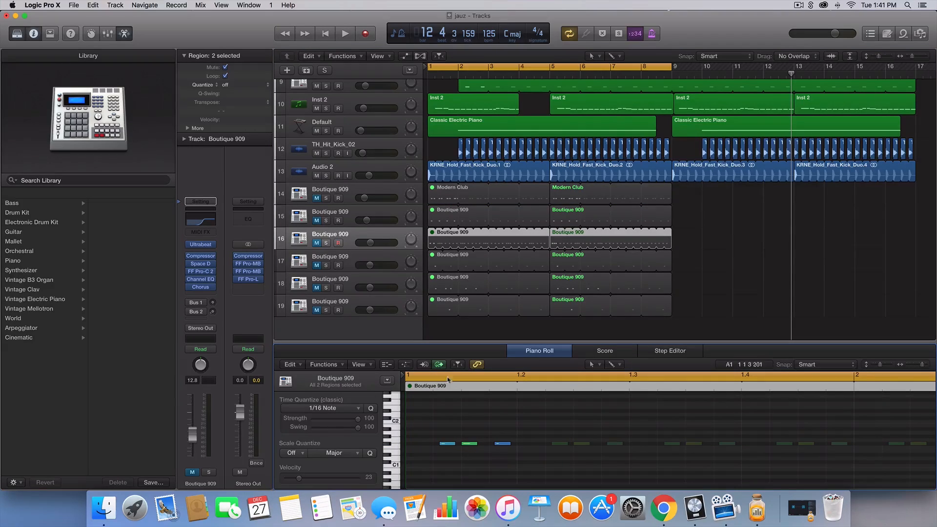
Step: Show the Boutique 909 regions of tracks 17, 18 and 19 one after another and examine their notes
left_click(350, 257)
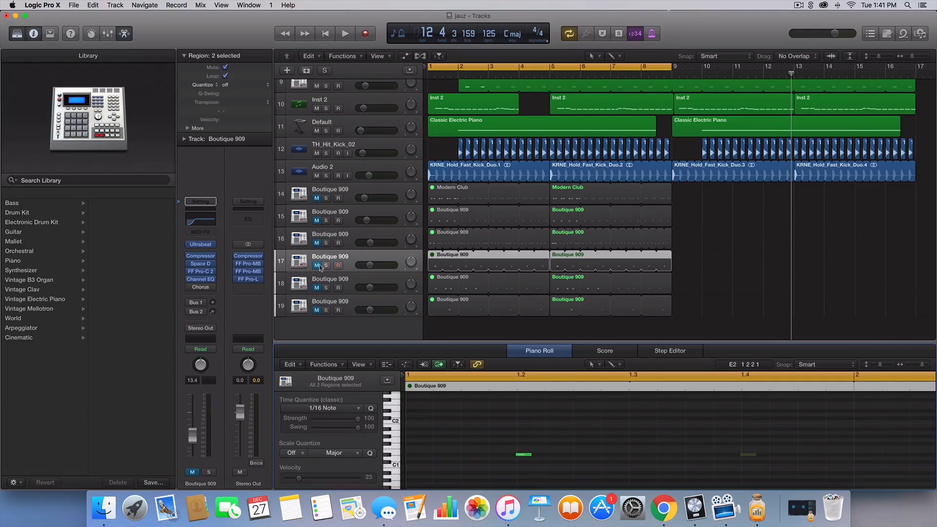
left_click(350, 279)
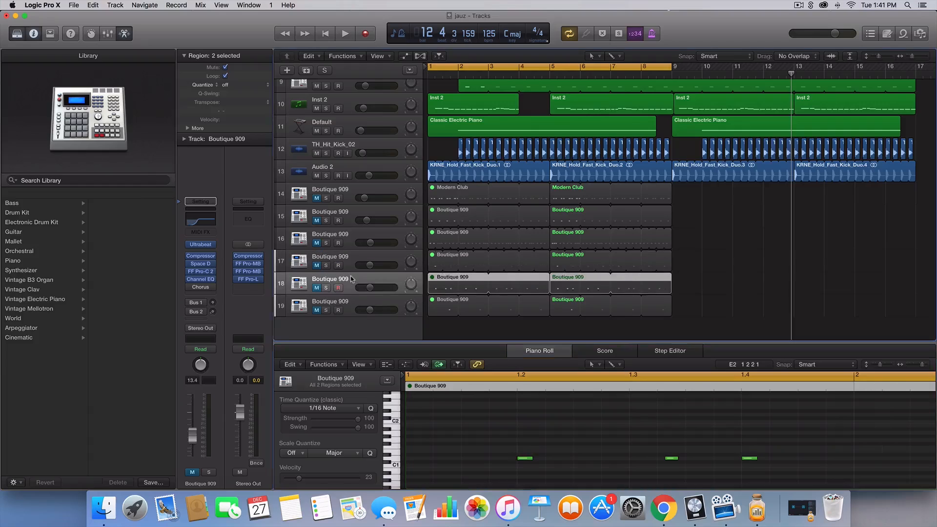
left_click_drag(467, 423, 731, 473)
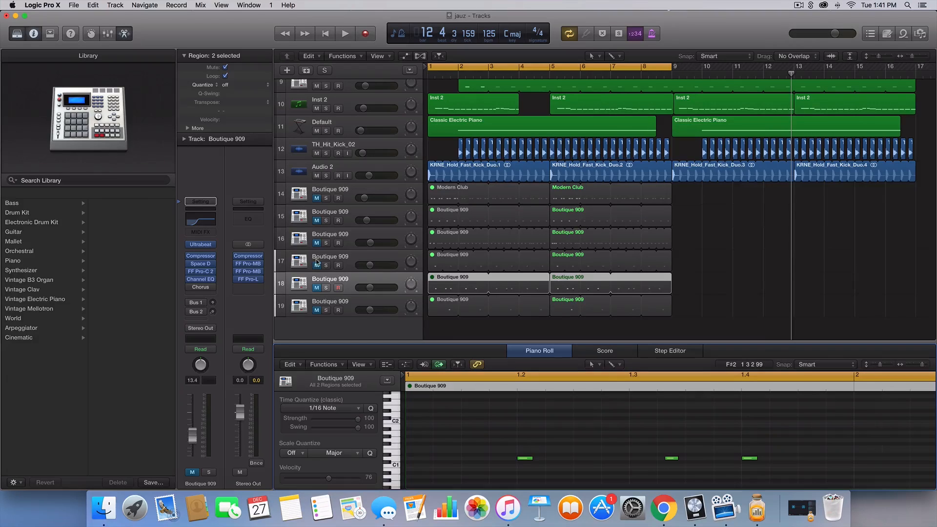
left_click(348, 304)
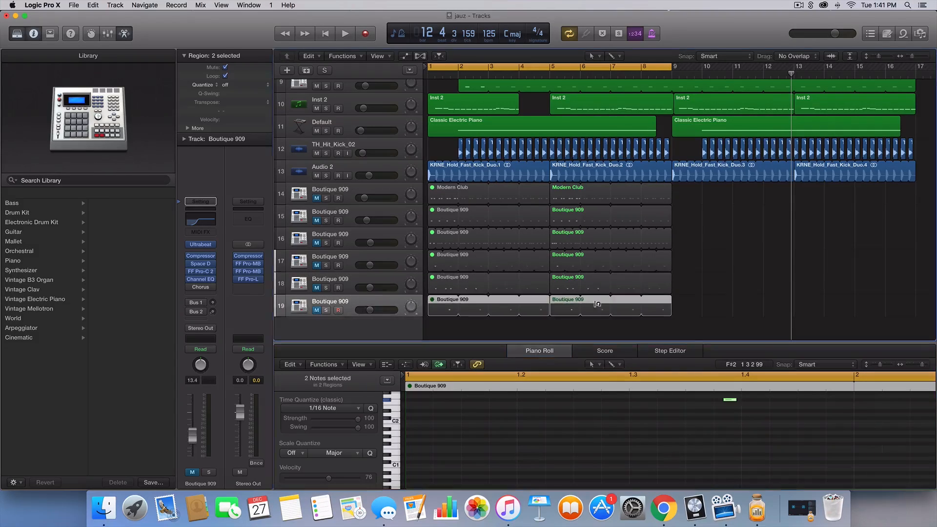
scroll(637, 441, "up", 2)
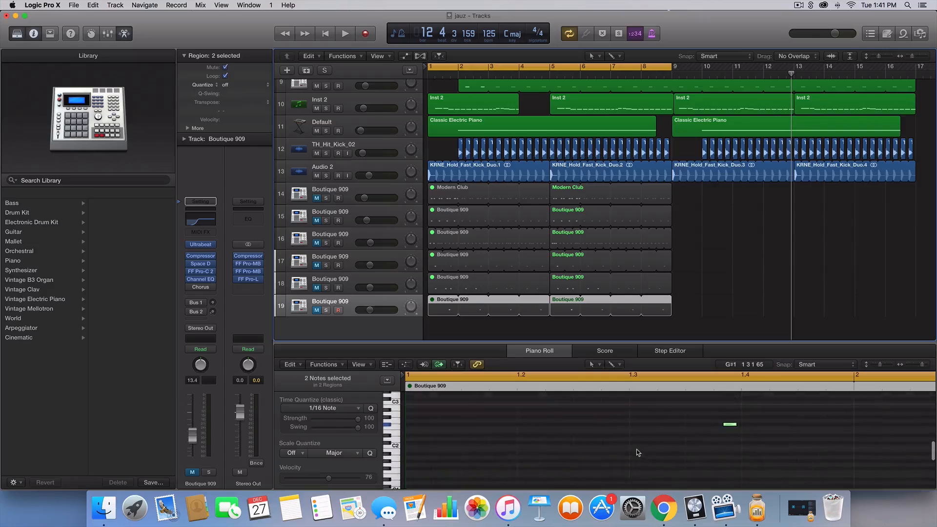
Step: Deselect the drum regions, set the cycle range back to bars 9–17 and play that section of the arrangement
left_click(703, 292)
scroll(701, 288, "up", 3)
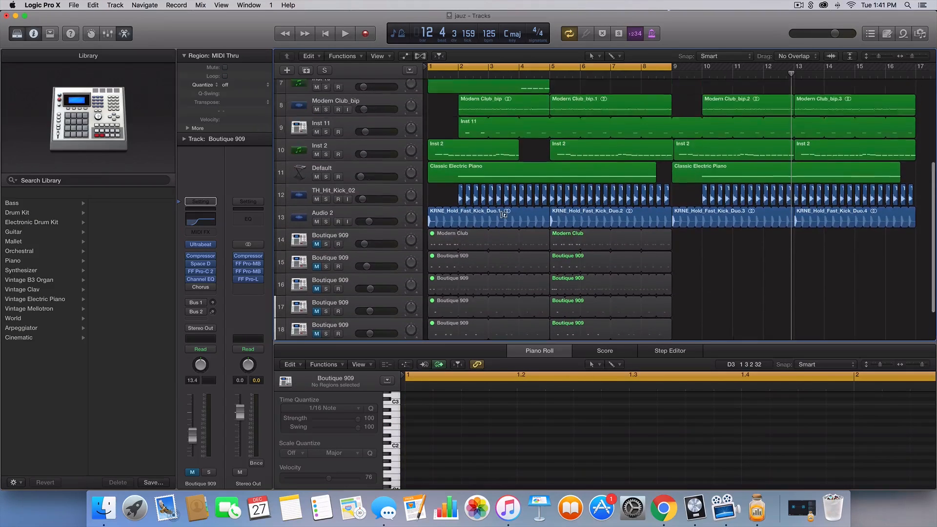
scroll(503, 213, "up", 8)
scroll(664, 217, "right", 2)
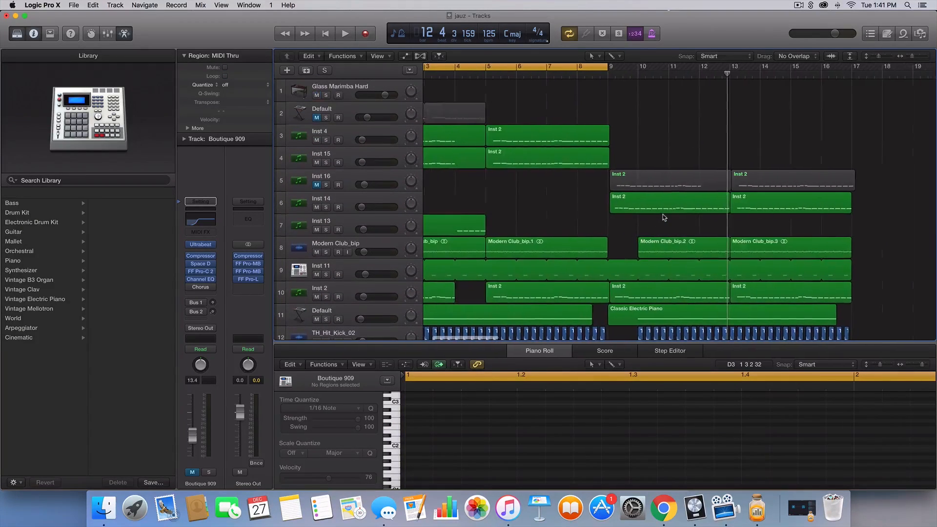
scroll(664, 217, "left", 2)
scroll(610, 185, "down", 3)
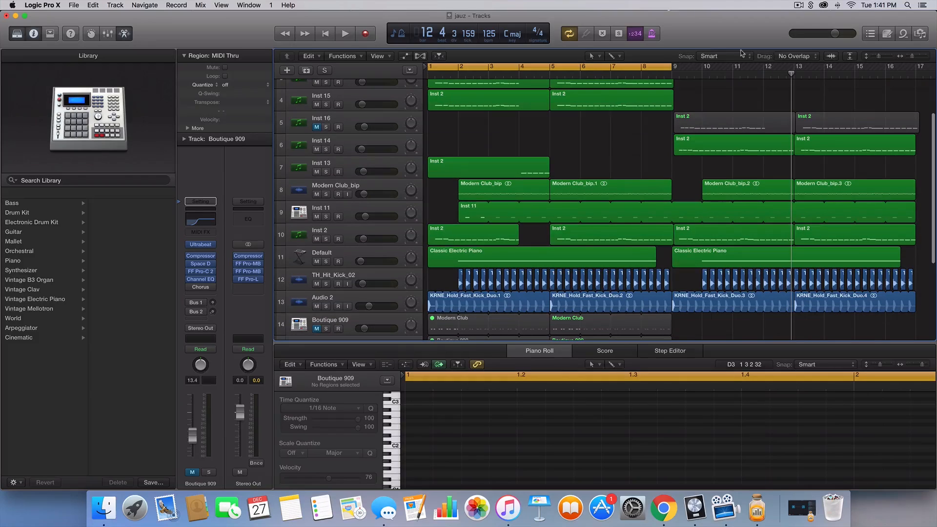
left_click_drag(667, 67, 915, 67)
key("space")
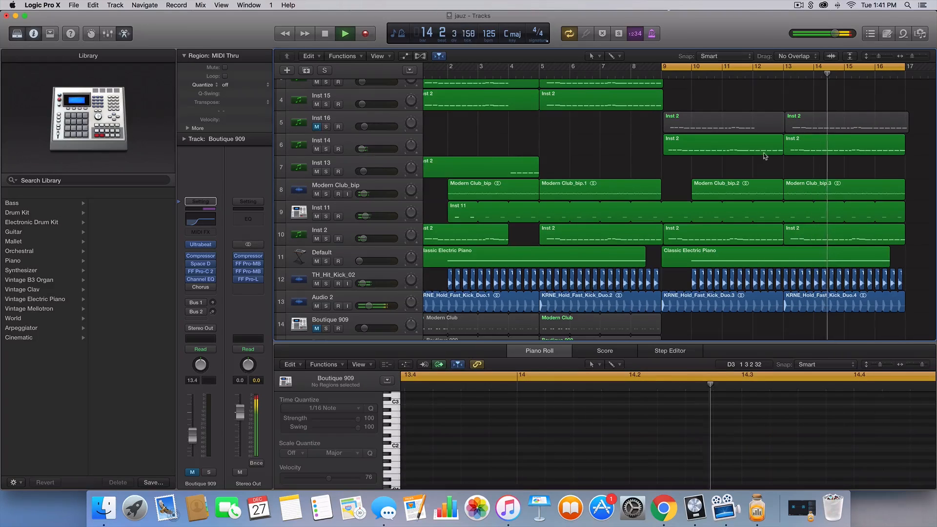
key("space")
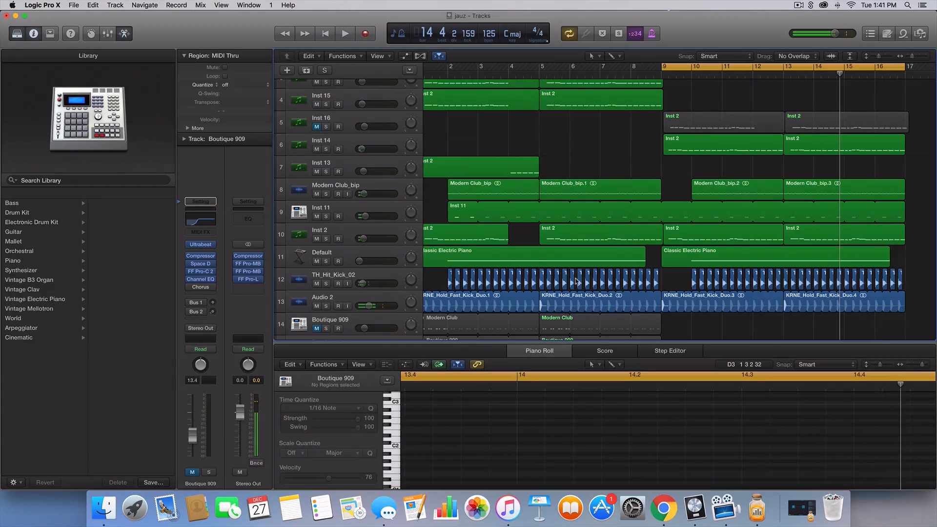